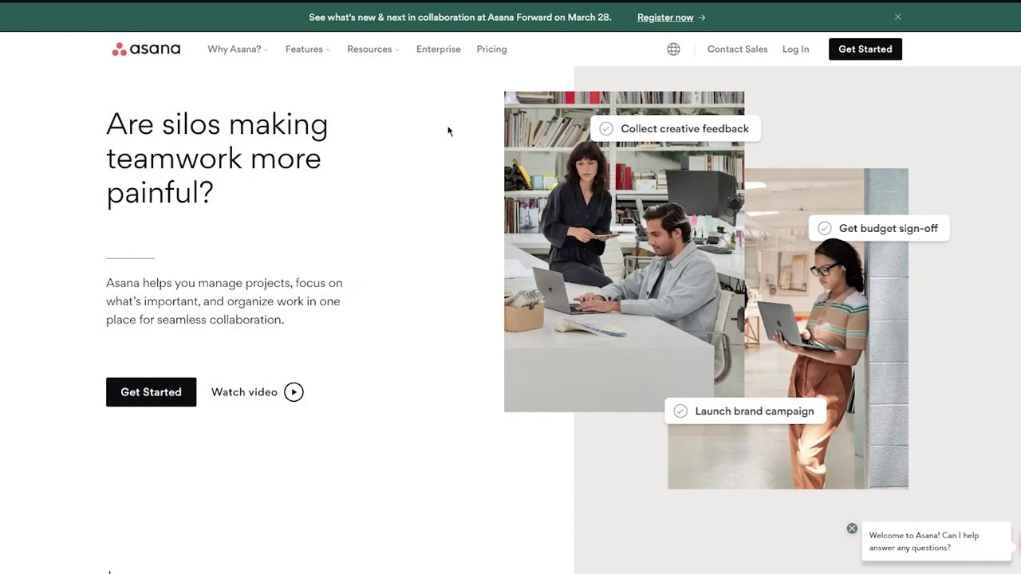
- Examine the List view, Timeline and Boards examples in the homepage's Project Management section
{"action": "scroll", "coordinate": [448, 130], "scroll_direction": "down", "scroll_amount": 4}
{"action": "scroll", "coordinate": [448, 131], "scroll_direction": "down", "scroll_amount": 2}
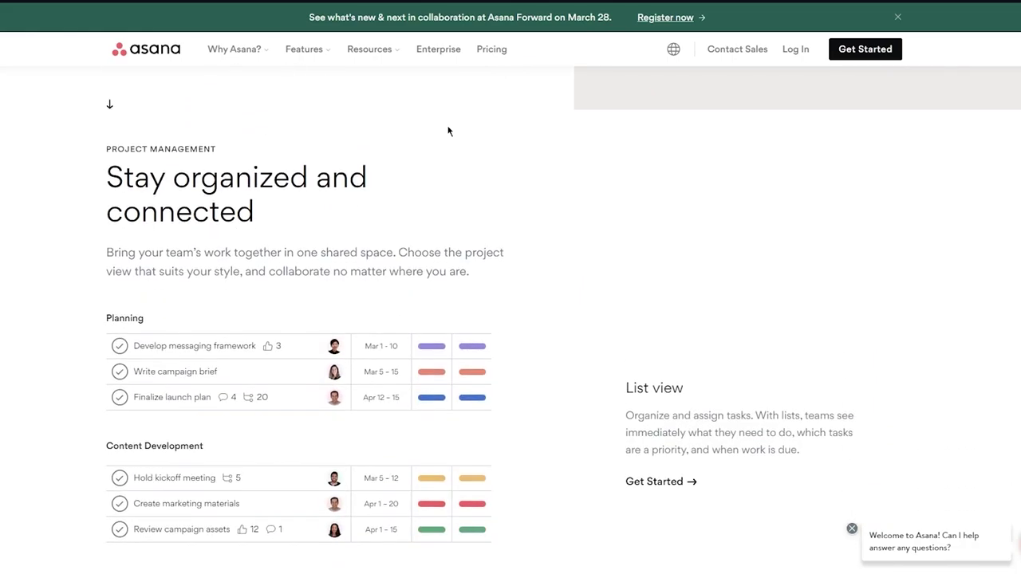
{"action": "scroll", "coordinate": [449, 130], "scroll_direction": "down", "scroll_amount": 1}
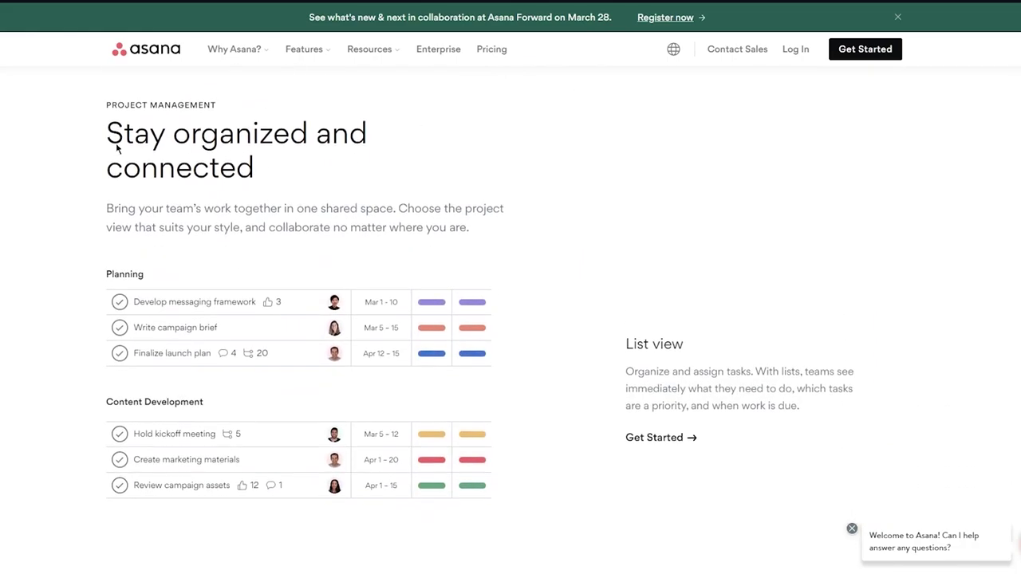
{"action": "scroll", "coordinate": [47, 188], "scroll_direction": "down", "scroll_amount": 1}
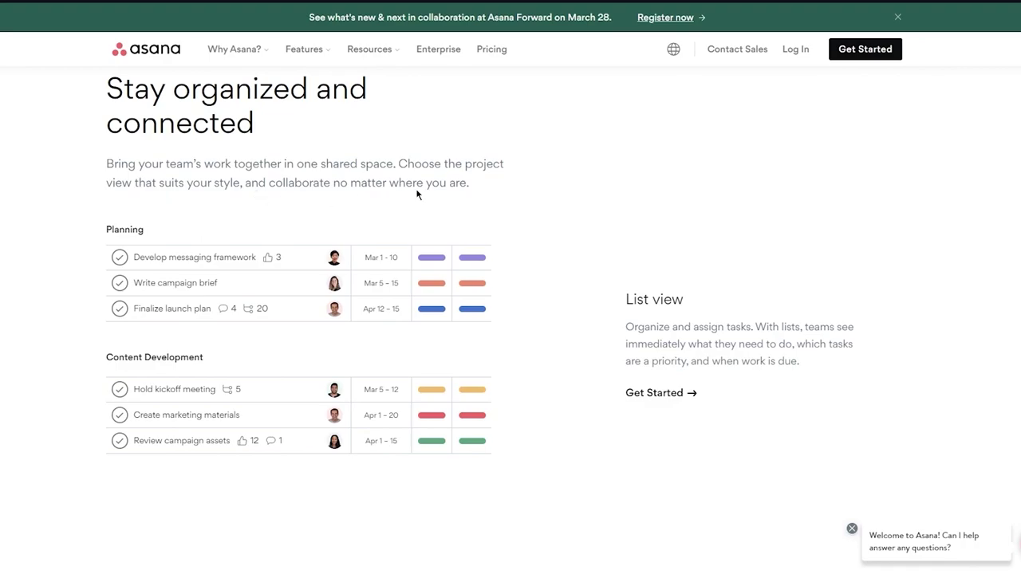
{"action": "scroll", "coordinate": [361, 268], "scroll_direction": "down", "scroll_amount": 3}
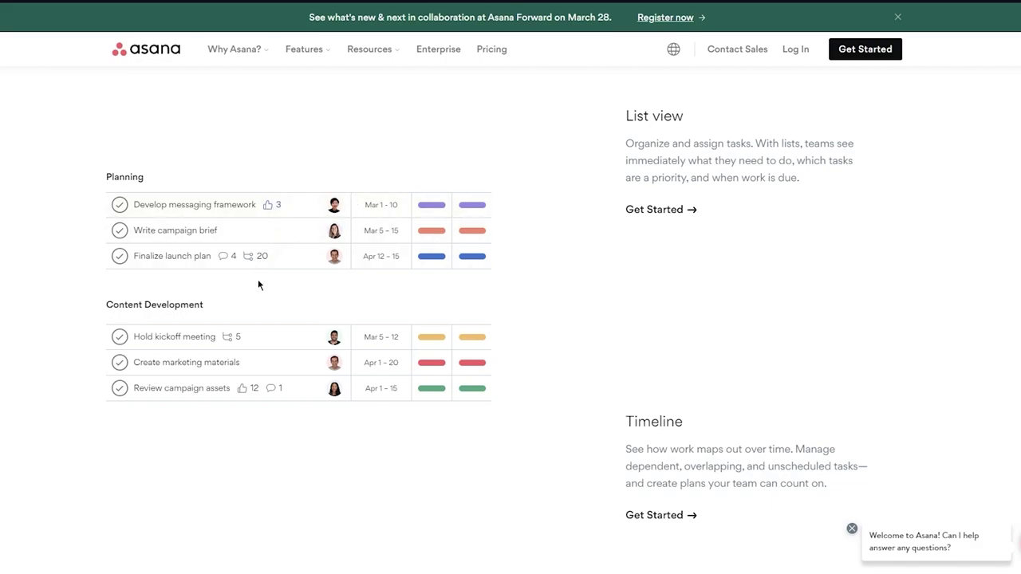
{"action": "scroll", "coordinate": [262, 311], "scroll_direction": "down", "scroll_amount": 1}
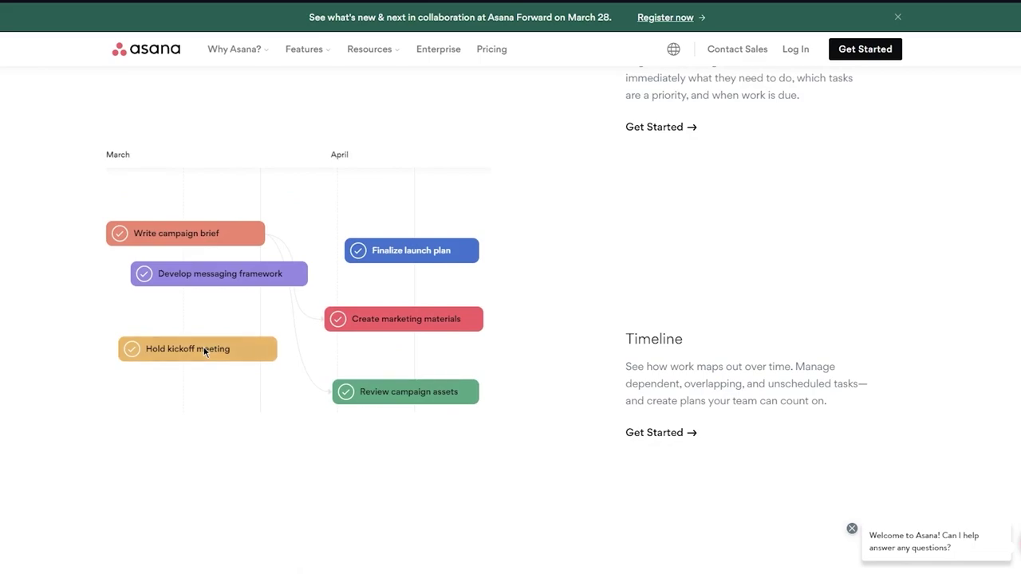
{"action": "scroll", "coordinate": [204, 347], "scroll_direction": "up", "scroll_amount": 2}
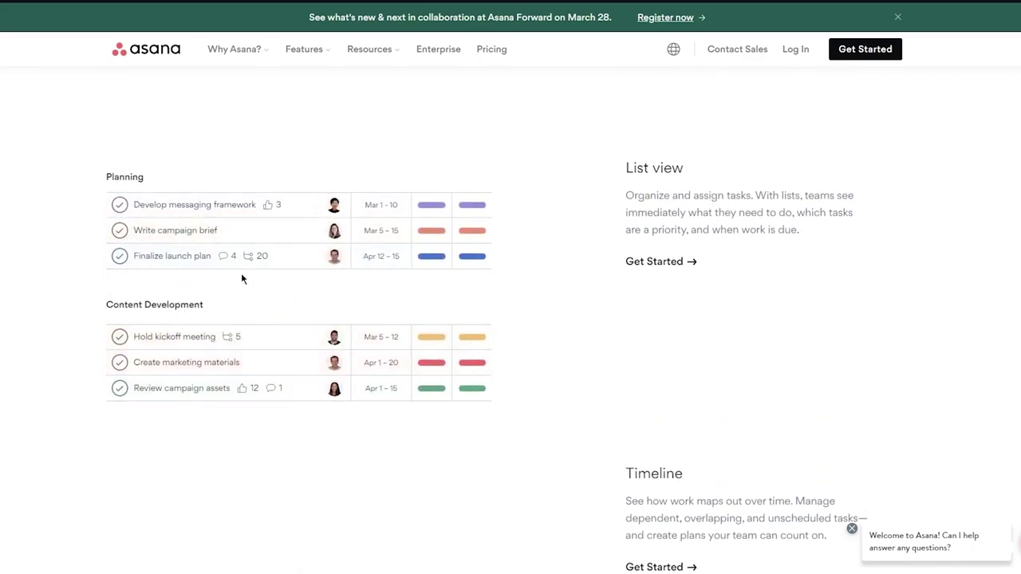
{"action": "scroll", "coordinate": [306, 253], "scroll_direction": "up", "scroll_amount": 1}
{"action": "scroll", "coordinate": [446, 211], "scroll_direction": "down", "scroll_amount": 3}
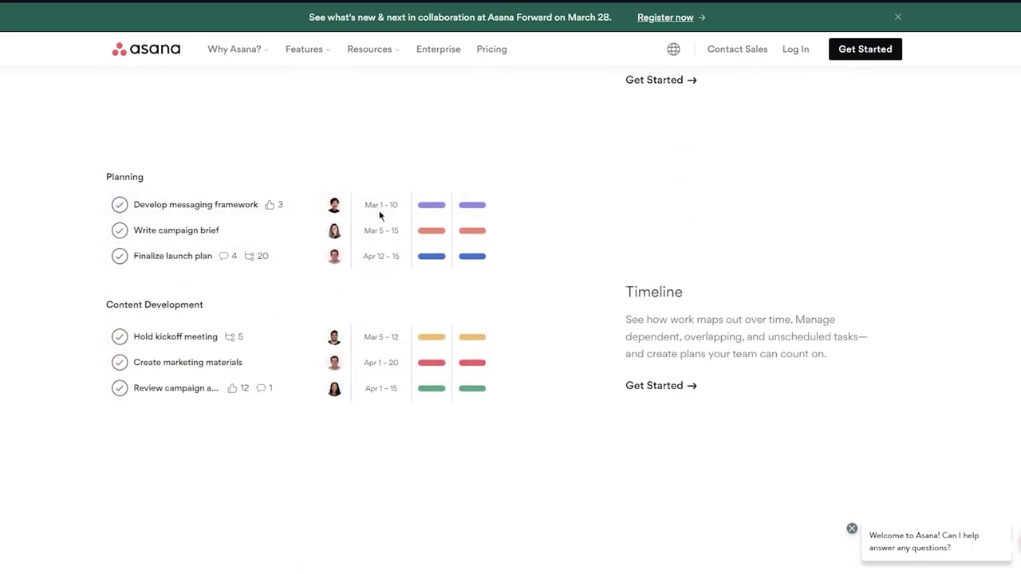
{"action": "scroll", "coordinate": [380, 214], "scroll_direction": "down", "scroll_amount": 2}
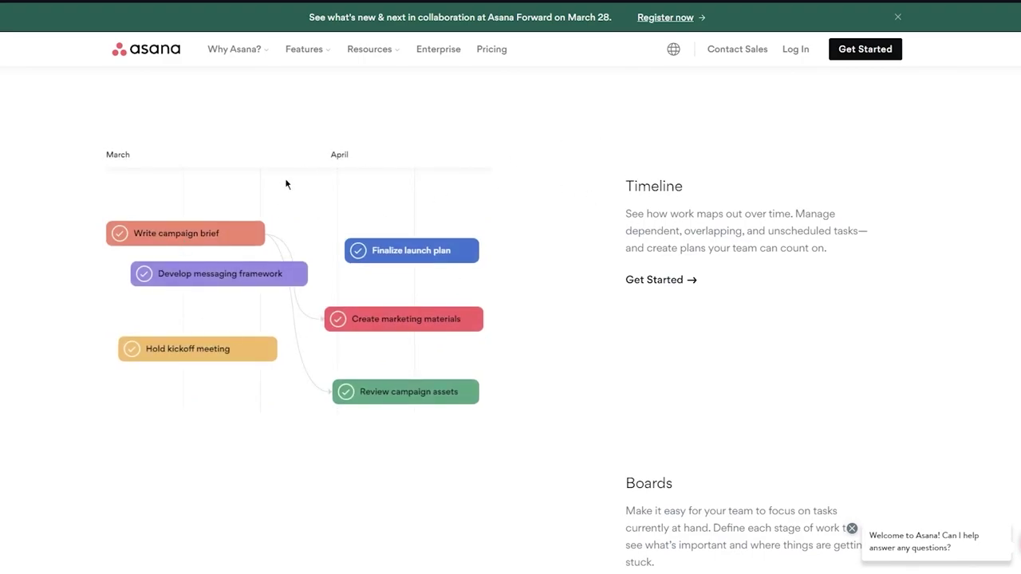
{"action": "scroll", "coordinate": [338, 279], "scroll_direction": "down", "scroll_amount": 4}
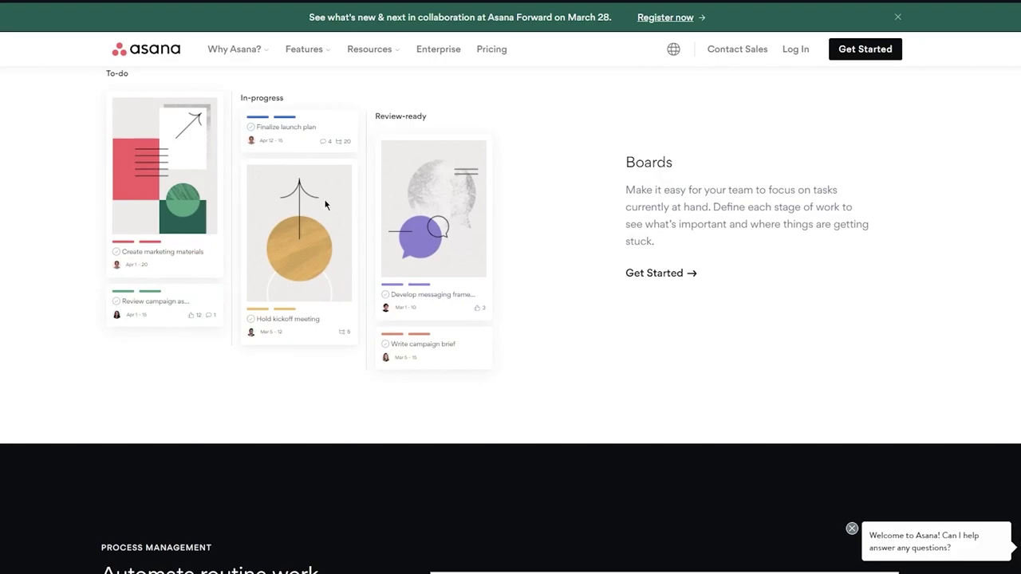
{"action": "scroll", "coordinate": [379, 327], "scroll_direction": "up", "scroll_amount": 1}
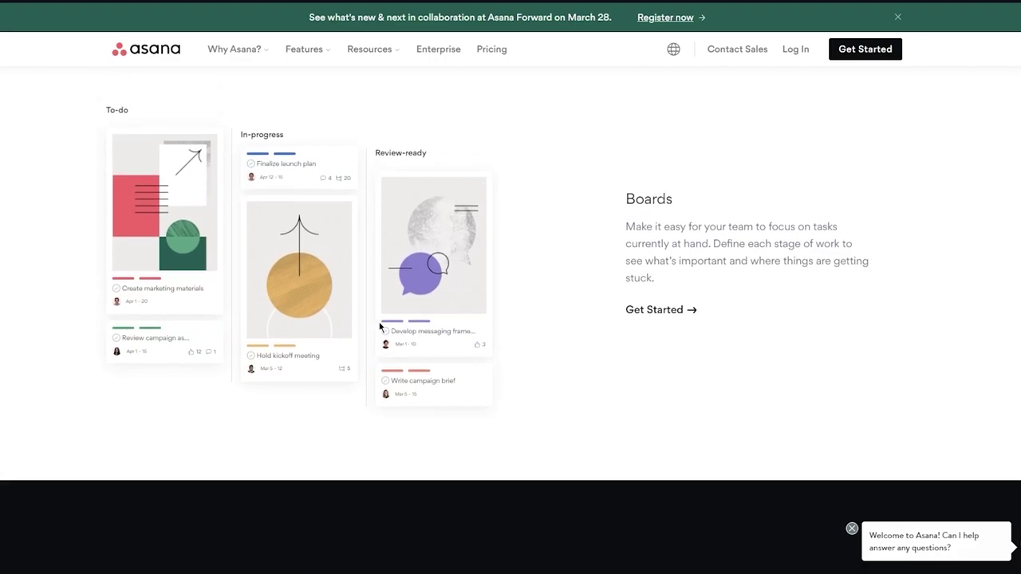
{"action": "scroll", "coordinate": [380, 327], "scroll_direction": "up", "scroll_amount": 10}
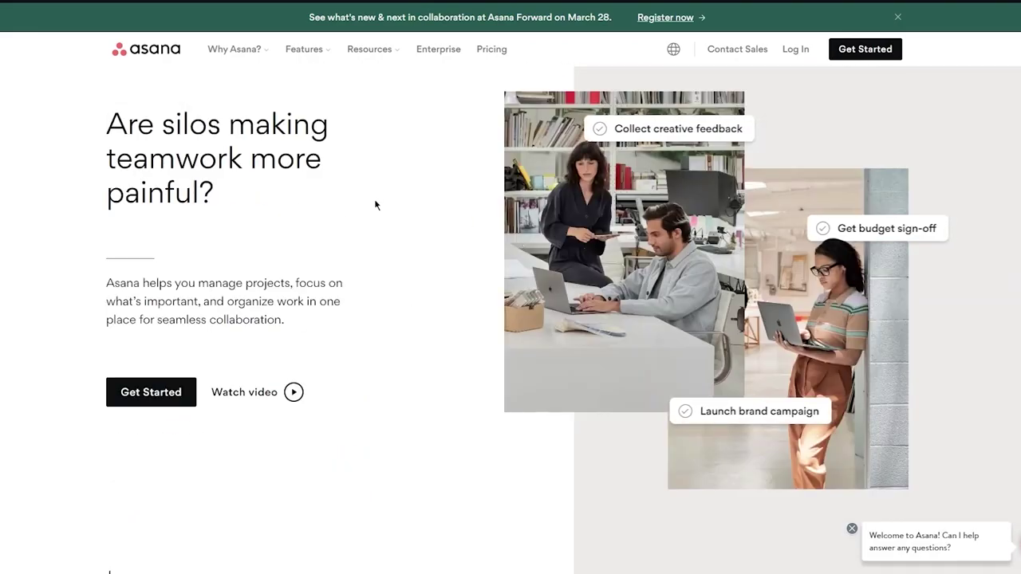
- Examine the Project Overview feature and its sample project in the "Automate routine work" section
{"action": "scroll", "coordinate": [375, 201], "scroll_direction": "down", "scroll_amount": 15}
{"action": "scroll", "coordinate": [375, 201], "scroll_direction": "up", "scroll_amount": 5}
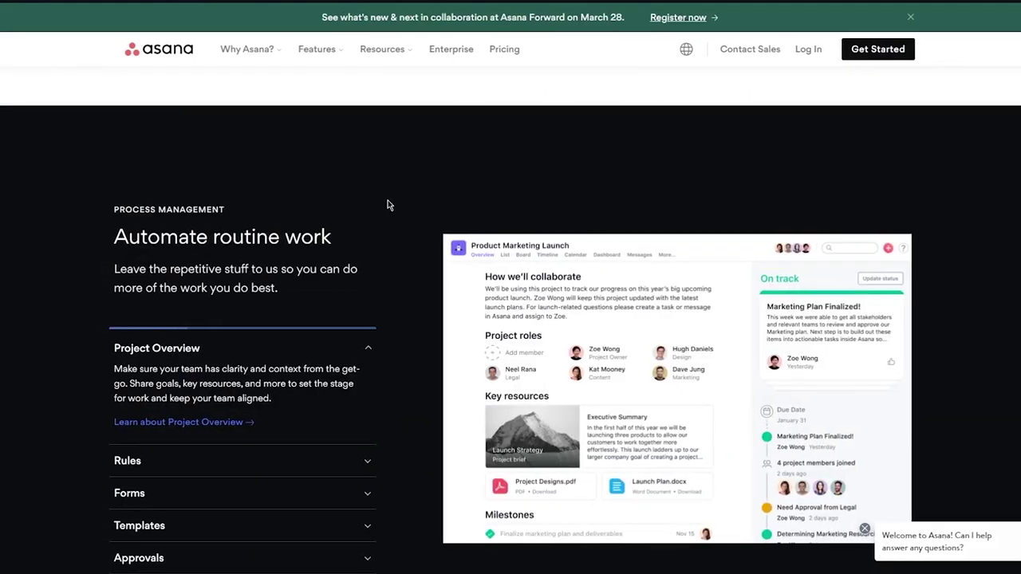
{"action": "scroll", "coordinate": [388, 205], "scroll_direction": "down", "scroll_amount": 2}
{"action": "scroll", "coordinate": [388, 205], "scroll_direction": "up", "scroll_amount": 1}
{"action": "scroll", "coordinate": [389, 205], "scroll_direction": "down", "scroll_amount": 1}
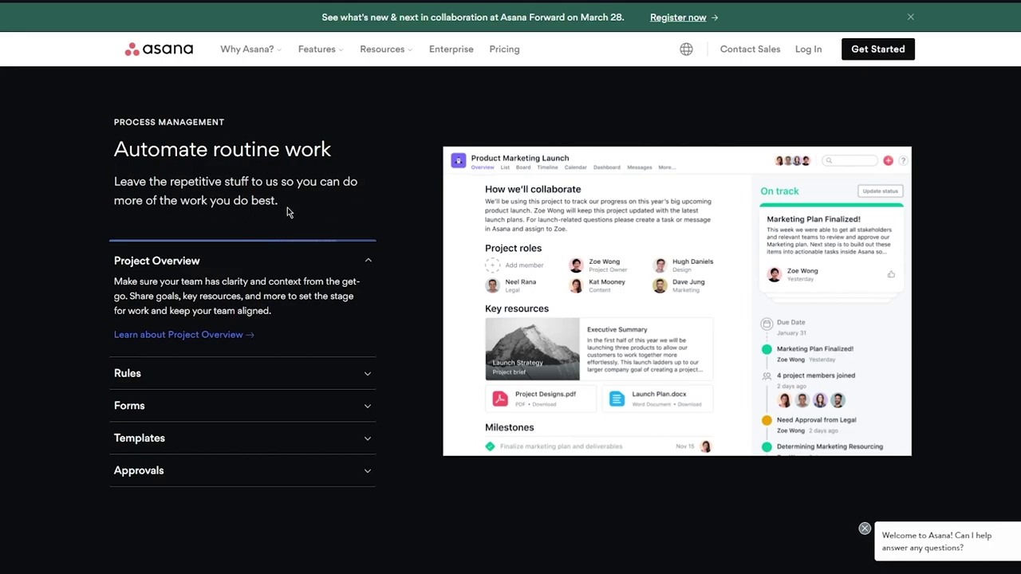
{"action": "scroll", "coordinate": [287, 208], "scroll_direction": "down", "scroll_amount": 2}
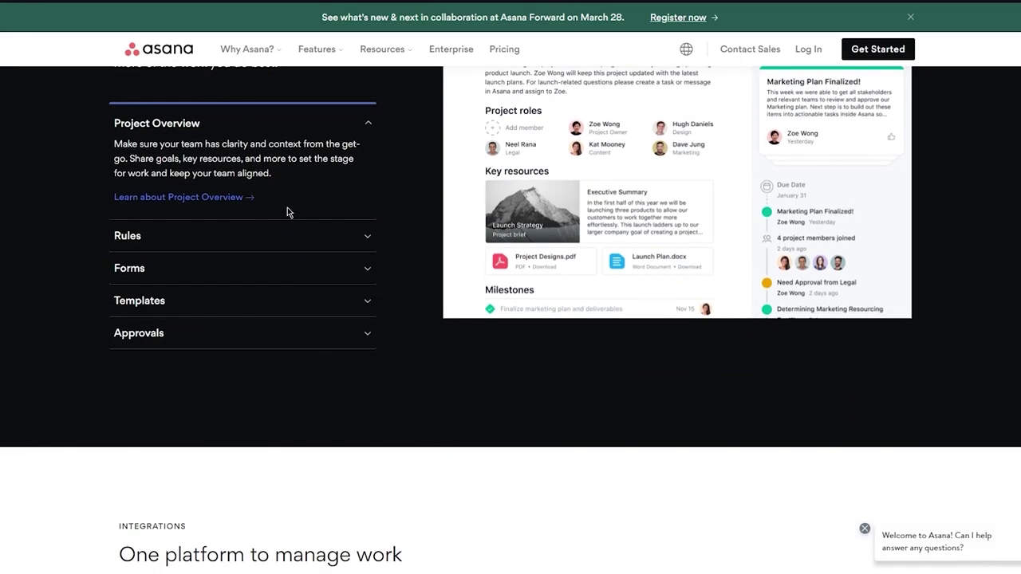
{"action": "scroll", "coordinate": [289, 210], "scroll_direction": "up", "scroll_amount": 2}
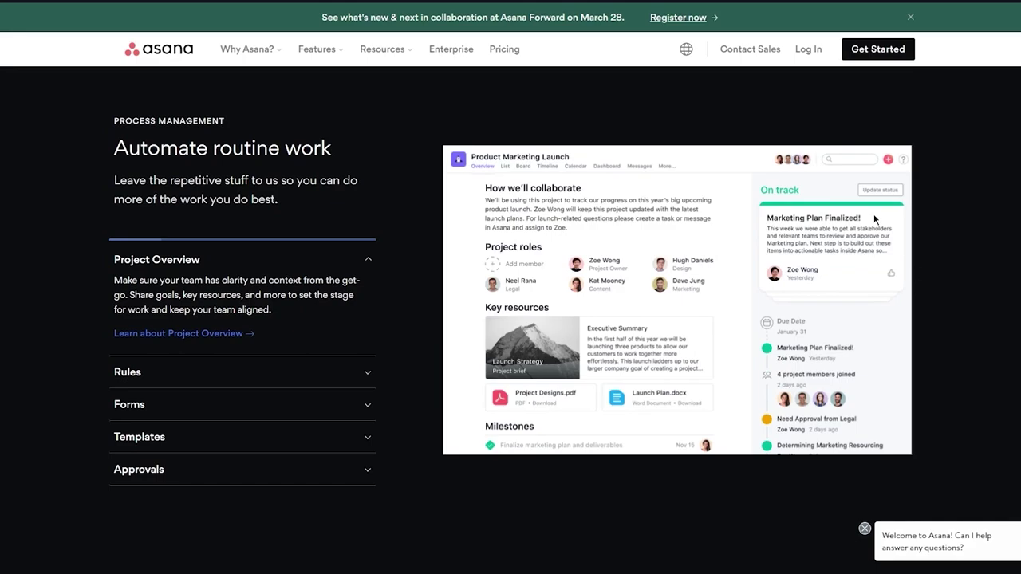
- Review the Rules, Forms, Templates and Approvals descriptions and previews under "Automate routine work"
{"action": "scroll", "coordinate": [629, 203], "scroll_direction": "down", "scroll_amount": 1}
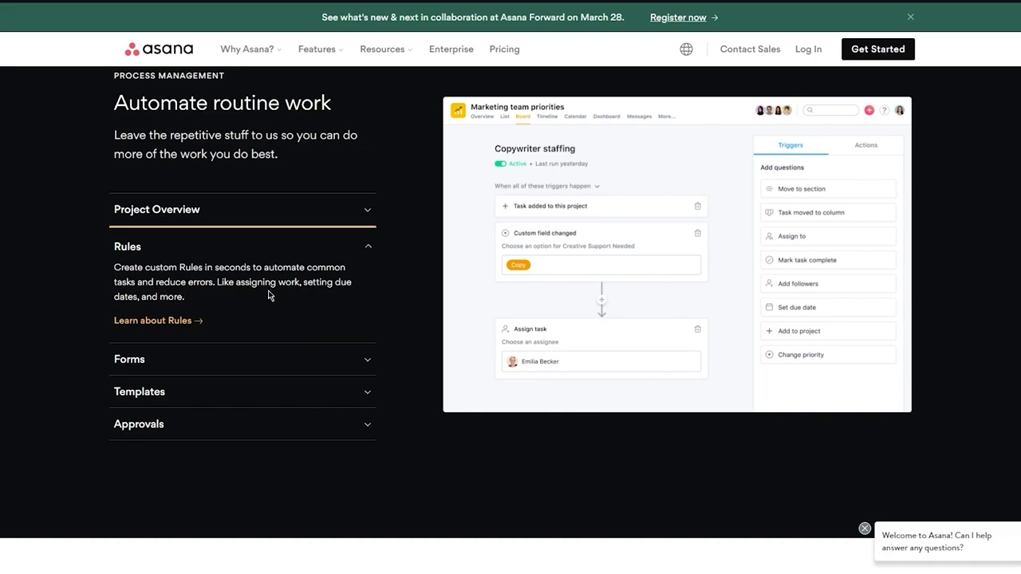
{"action": "scroll", "coordinate": [313, 288], "scroll_direction": "down", "scroll_amount": 1}
{"action": "left_click", "coordinate": [311, 290]}
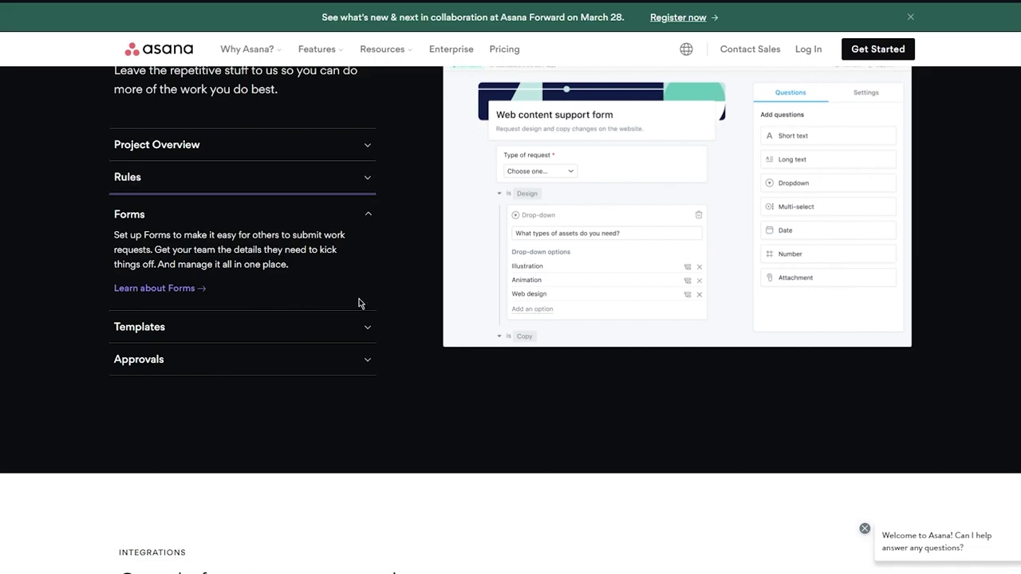
{"action": "left_click", "coordinate": [342, 331]}
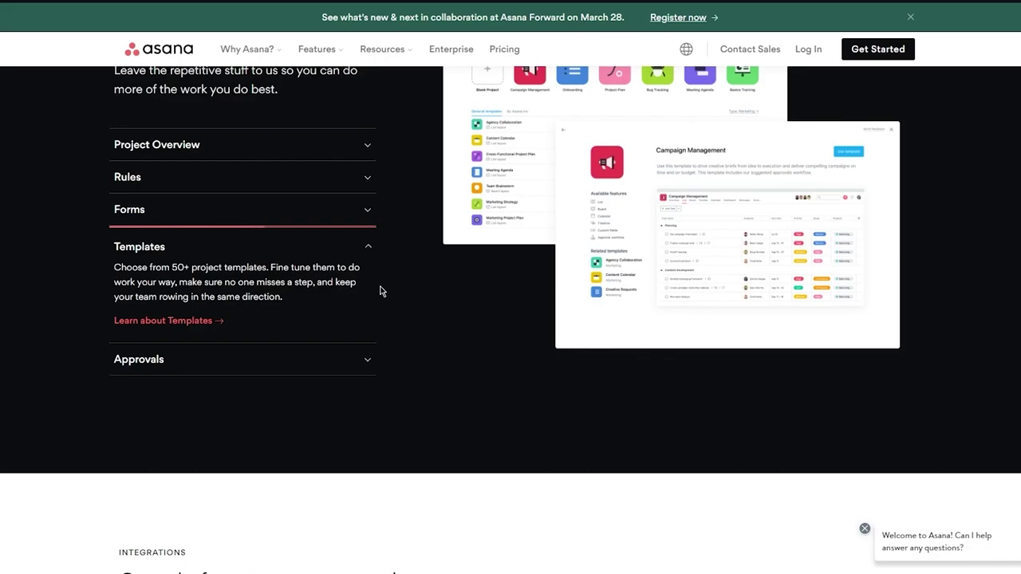
{"action": "scroll", "coordinate": [380, 292], "scroll_direction": "up", "scroll_amount": 2}
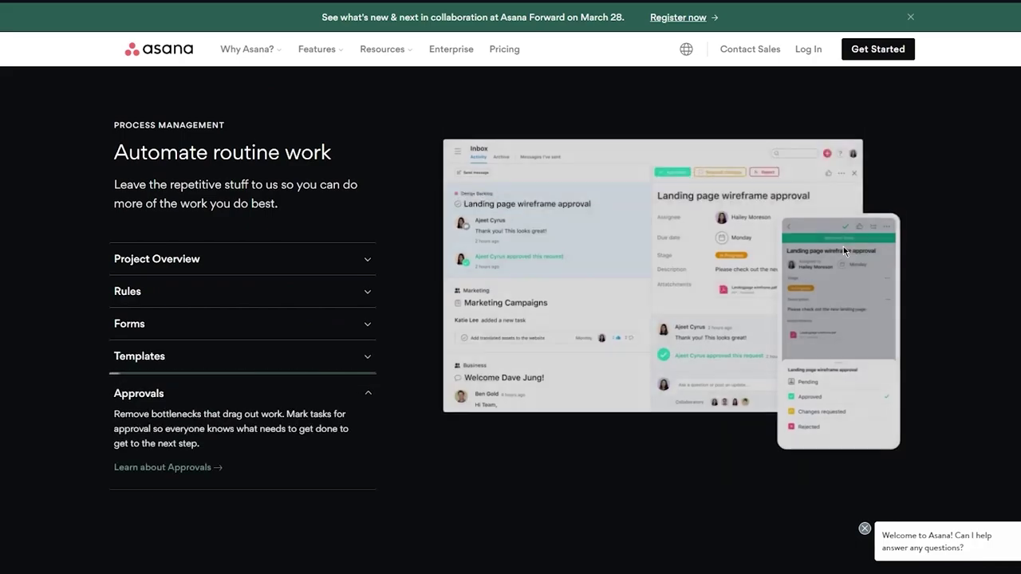
{"action": "scroll", "coordinate": [844, 252], "scroll_direction": "down", "scroll_amount": 1}
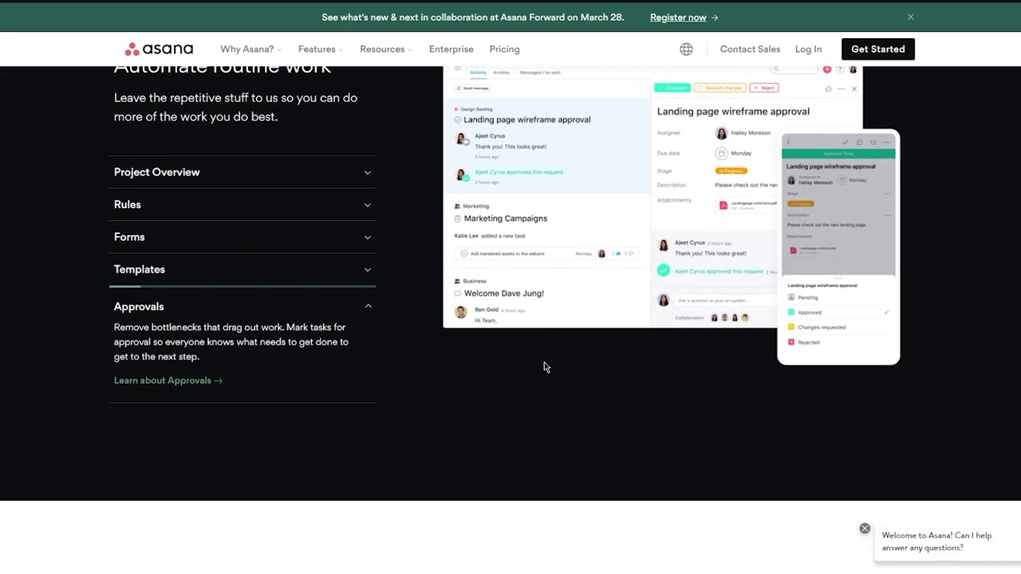
{"action": "left_click", "coordinate": [290, 276]}
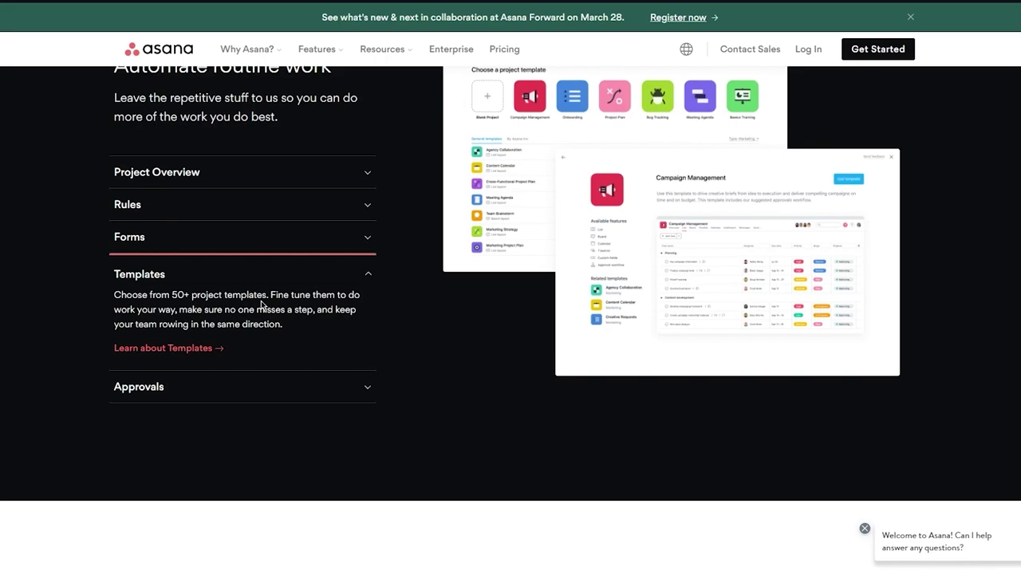
{"action": "left_click", "coordinate": [245, 397]}
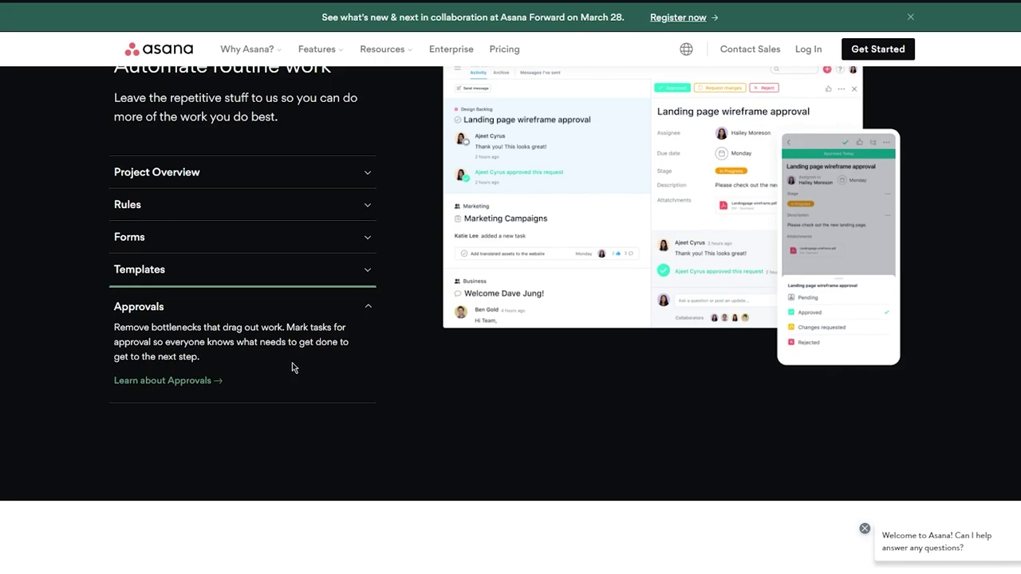
{"action": "scroll", "coordinate": [293, 368], "scroll_direction": "down", "scroll_amount": 1}
{"action": "scroll", "coordinate": [293, 368], "scroll_direction": "down", "scroll_amount": 1}
{"action": "scroll", "coordinate": [292, 367], "scroll_direction": "up", "scroll_amount": 4}
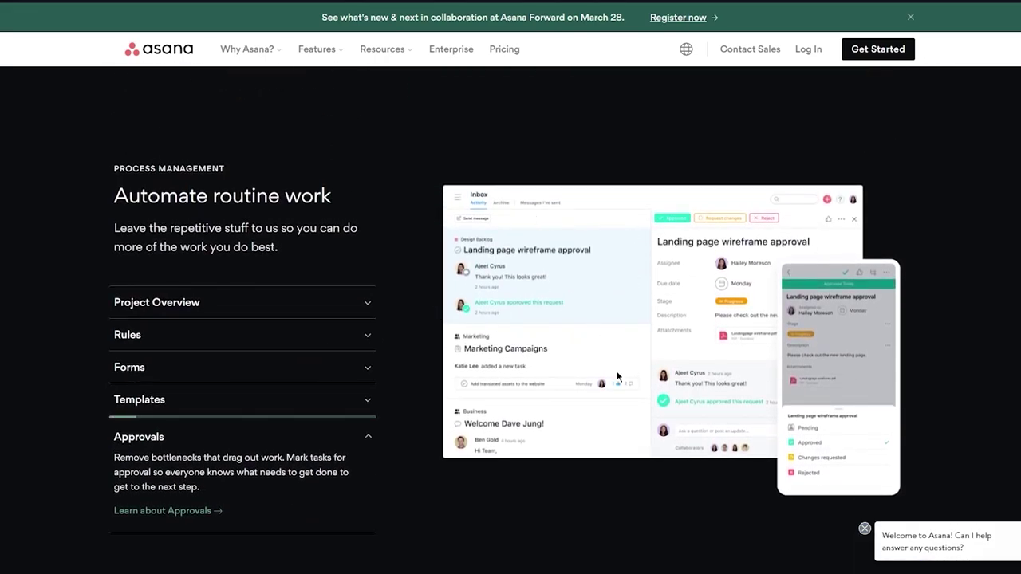
- Look through the app integration cards in the "One platform to manage work" section
{"action": "scroll", "coordinate": [617, 375], "scroll_direction": "down", "scroll_amount": 5}
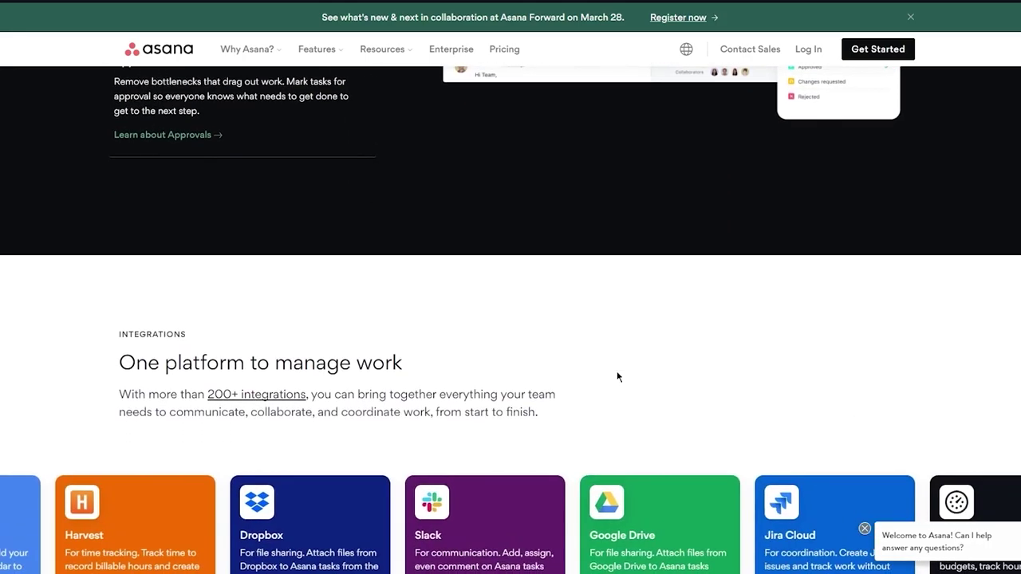
{"action": "scroll", "coordinate": [618, 363], "scroll_direction": "up", "scroll_amount": 2}
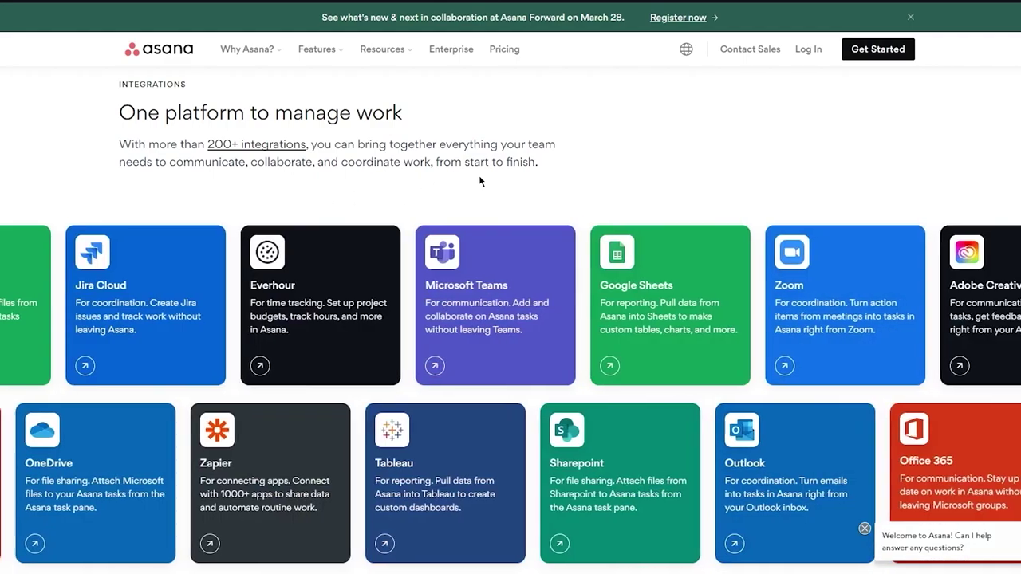
{"action": "scroll", "coordinate": [479, 177], "scroll_direction": "down", "scroll_amount": 1}
{"action": "scroll", "coordinate": [480, 180], "scroll_direction": "down", "scroll_amount": 1}
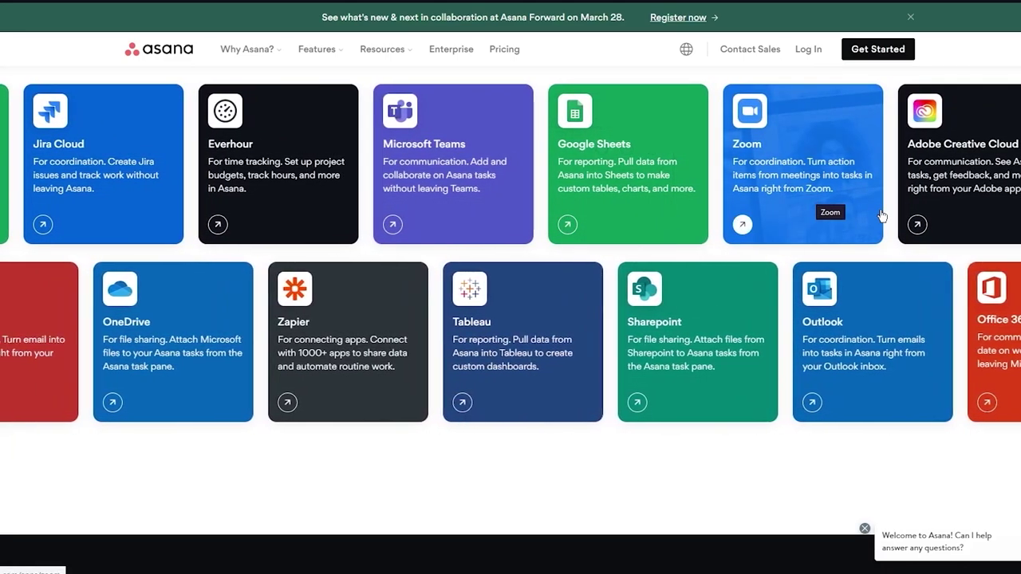
{"action": "scroll", "coordinate": [601, 498], "scroll_direction": "down", "scroll_amount": 2}
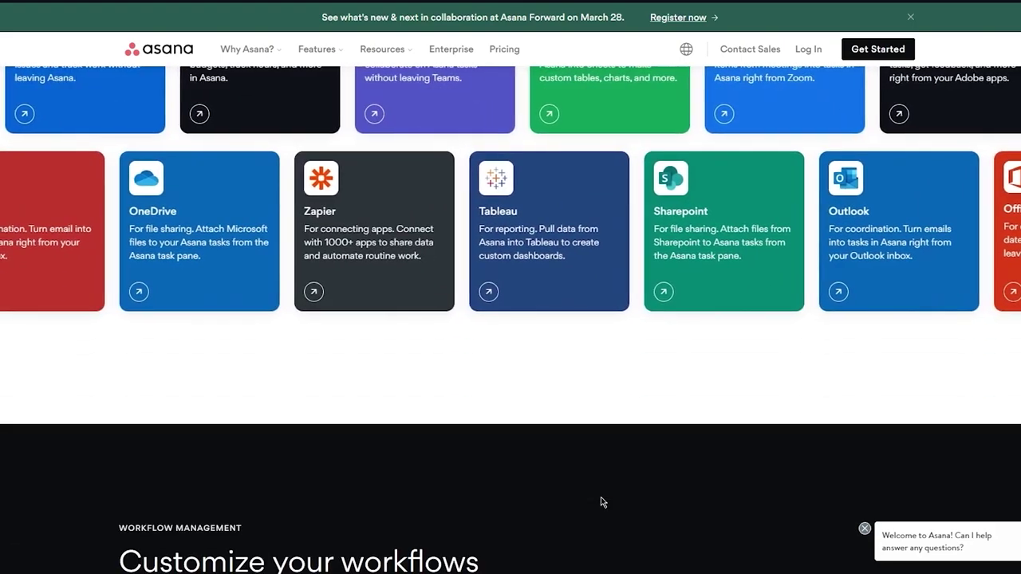
{"action": "scroll", "coordinate": [601, 498], "scroll_direction": "up", "scroll_amount": 3}
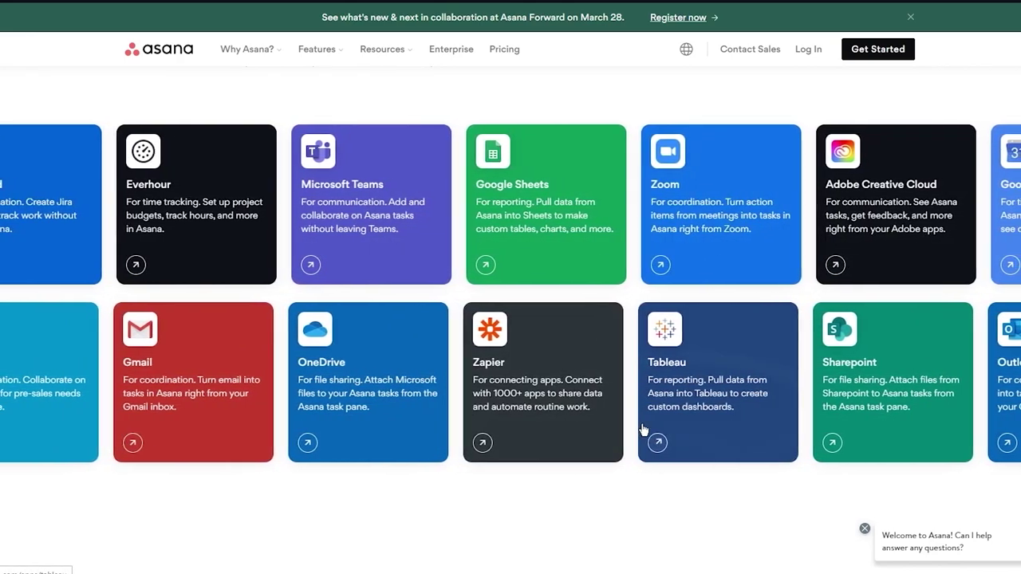
- Examine the Product Development workflow diagram in the "Customize your workflows" section, including its milestone stage
{"action": "scroll", "coordinate": [643, 429], "scroll_direction": "down", "scroll_amount": 4}
{"action": "scroll", "coordinate": [504, 247], "scroll_direction": "down", "scroll_amount": 3}
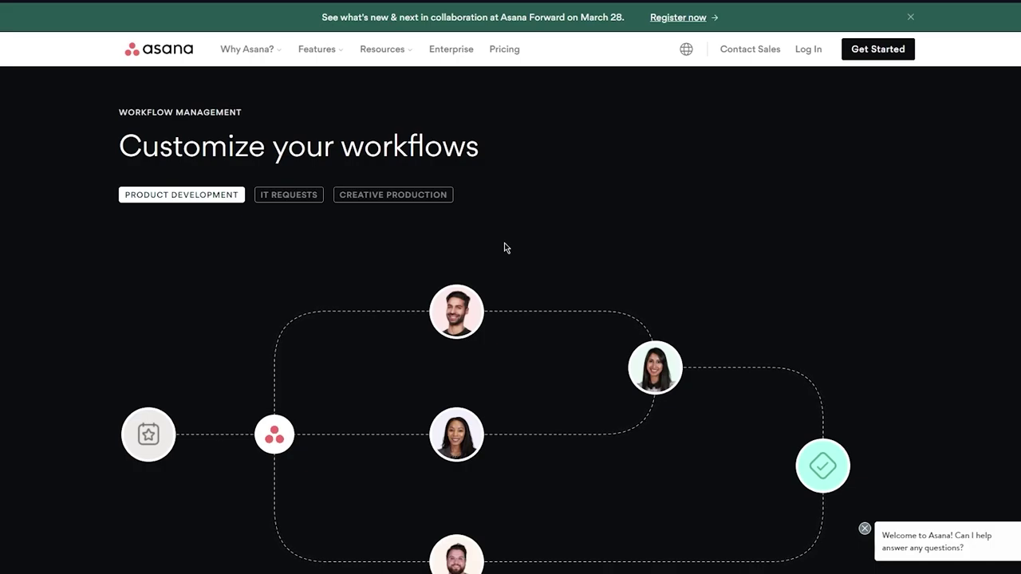
{"action": "scroll", "coordinate": [284, 337], "scroll_direction": "down", "scroll_amount": 3}
{"action": "scroll", "coordinate": [285, 337], "scroll_direction": "up", "scroll_amount": 2}
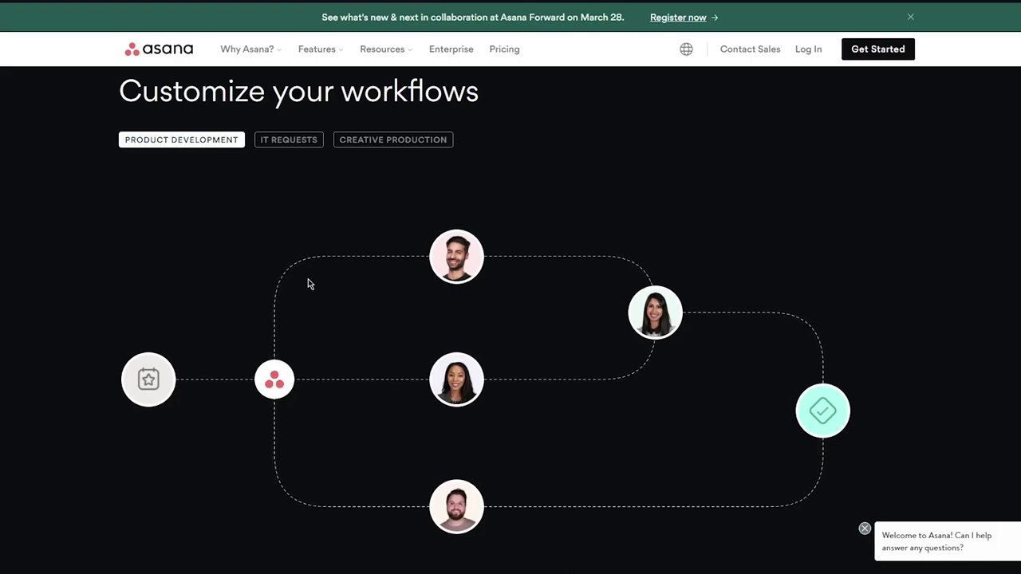
{"action": "scroll", "coordinate": [309, 284], "scroll_direction": "down", "scroll_amount": 1}
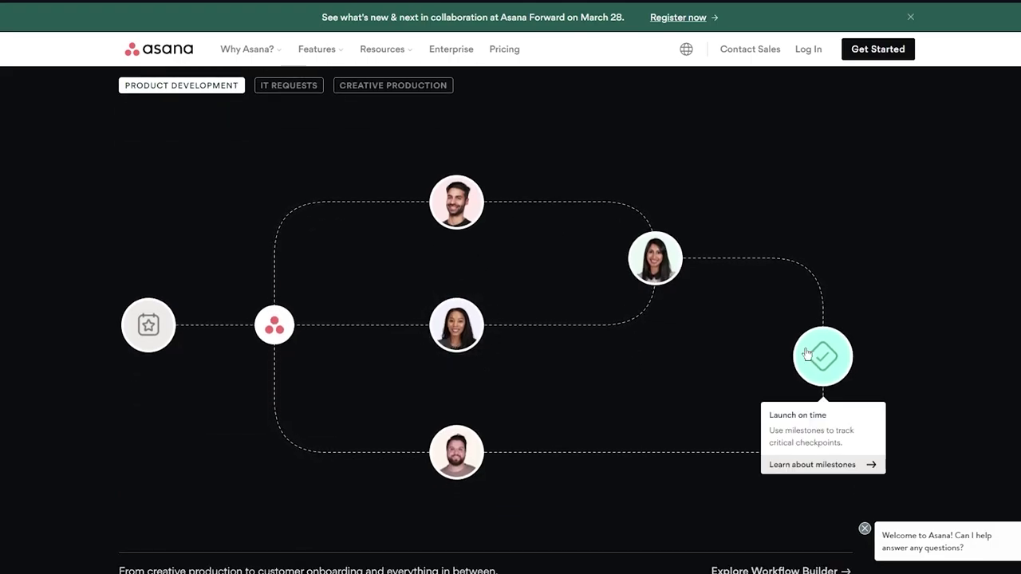
- Show the IT Requests workflow and inspect its custom rules, task assignment and project intake stages
{"action": "scroll", "coordinate": [322, 312], "scroll_direction": "up", "scroll_amount": 3}
{"action": "left_click", "coordinate": [289, 323]}
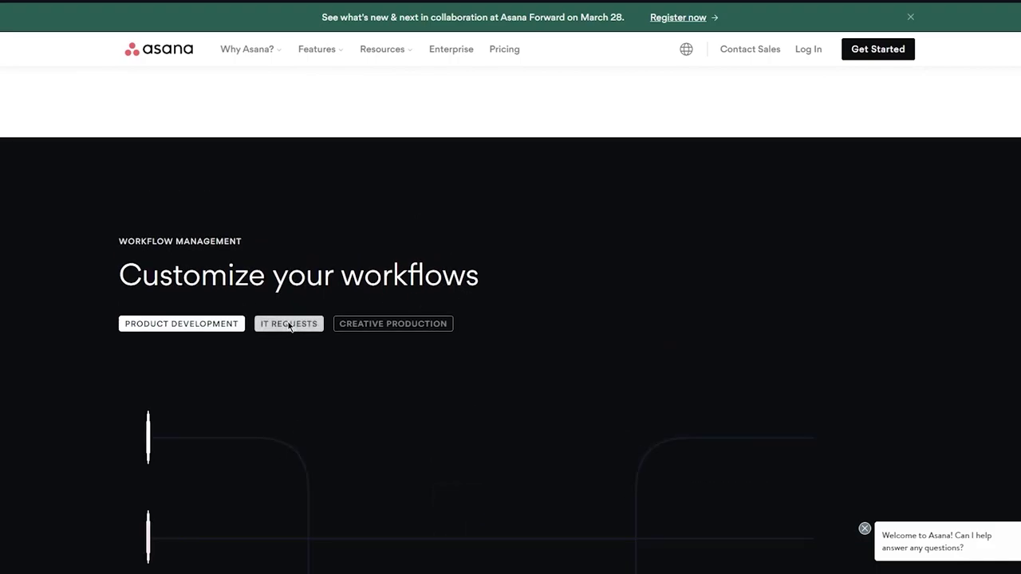
{"action": "scroll", "coordinate": [290, 324], "scroll_direction": "down", "scroll_amount": 3}
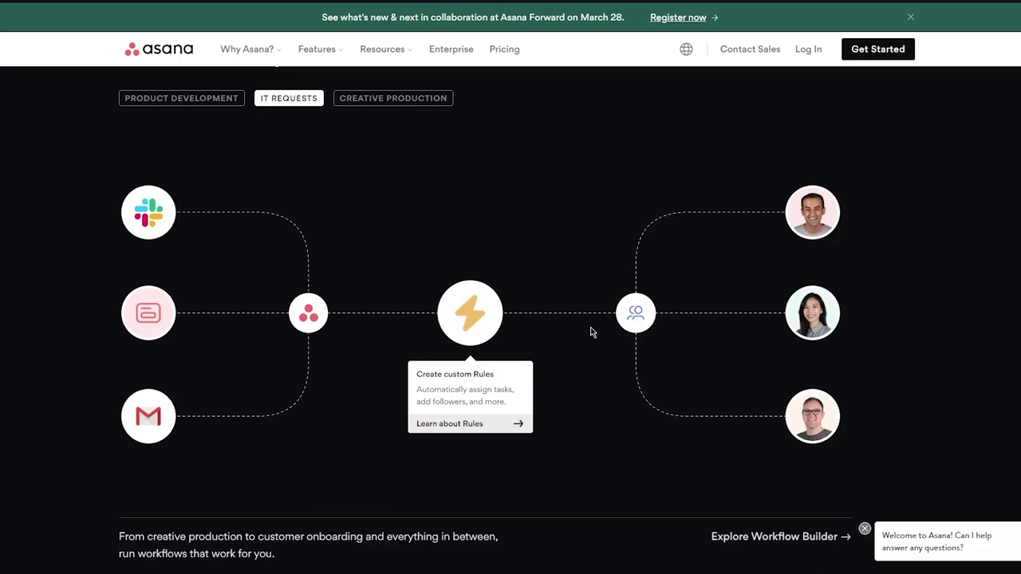
{"action": "mouse_move", "coordinate": [631, 320]}
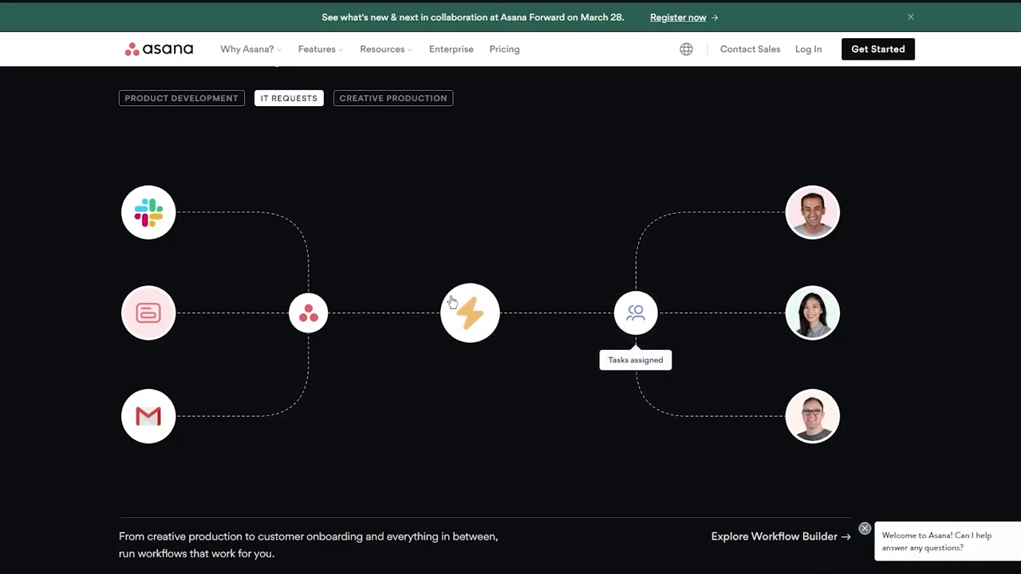
{"action": "mouse_move", "coordinate": [313, 318]}
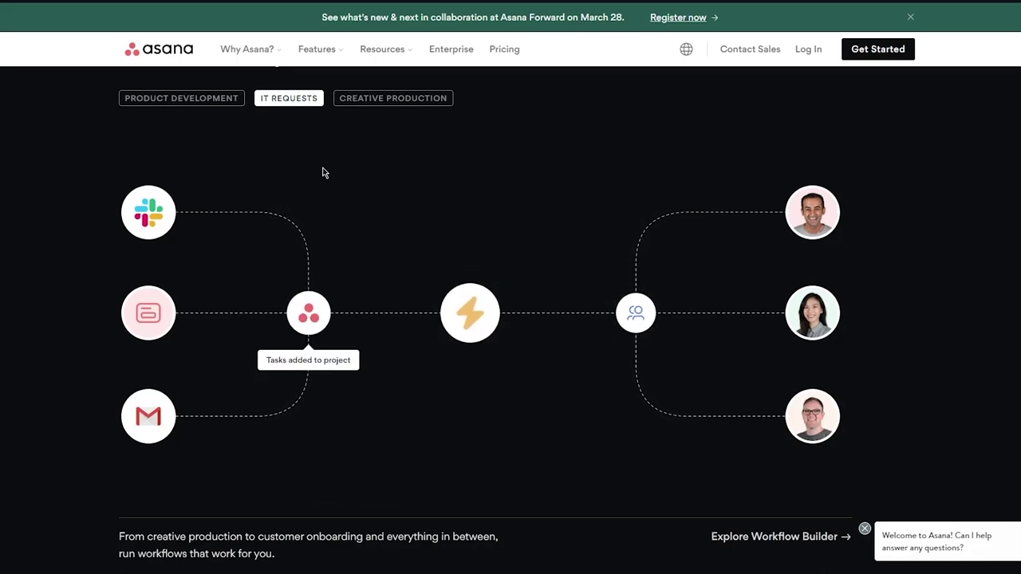
- Check the Creative Production workflow, return to IT Requests and inspect its Gmail, Slack, Form and project intake stages
{"action": "left_click", "coordinate": [397, 102]}
{"action": "left_click", "coordinate": [293, 98]}
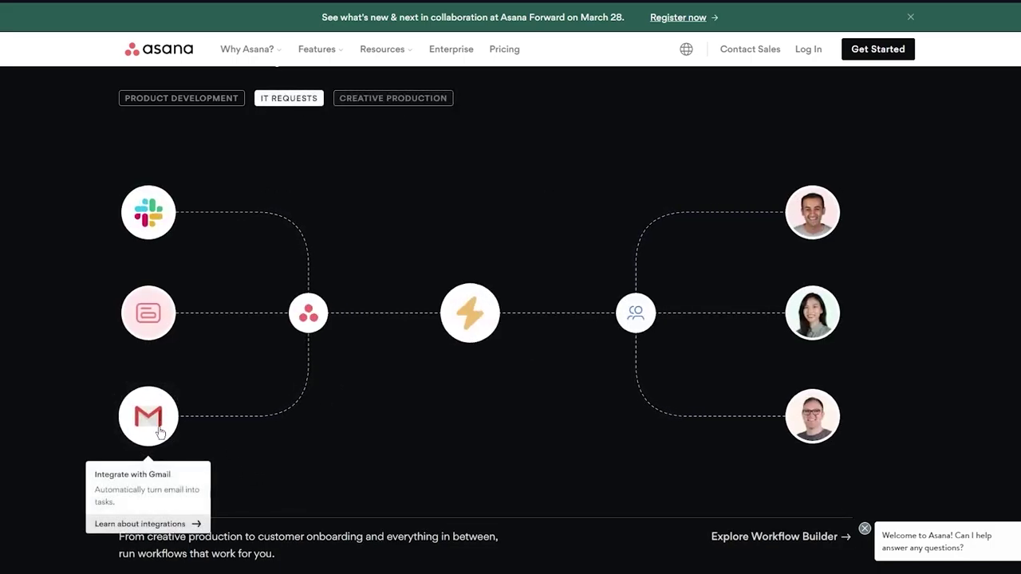
{"action": "mouse_move", "coordinate": [126, 208]}
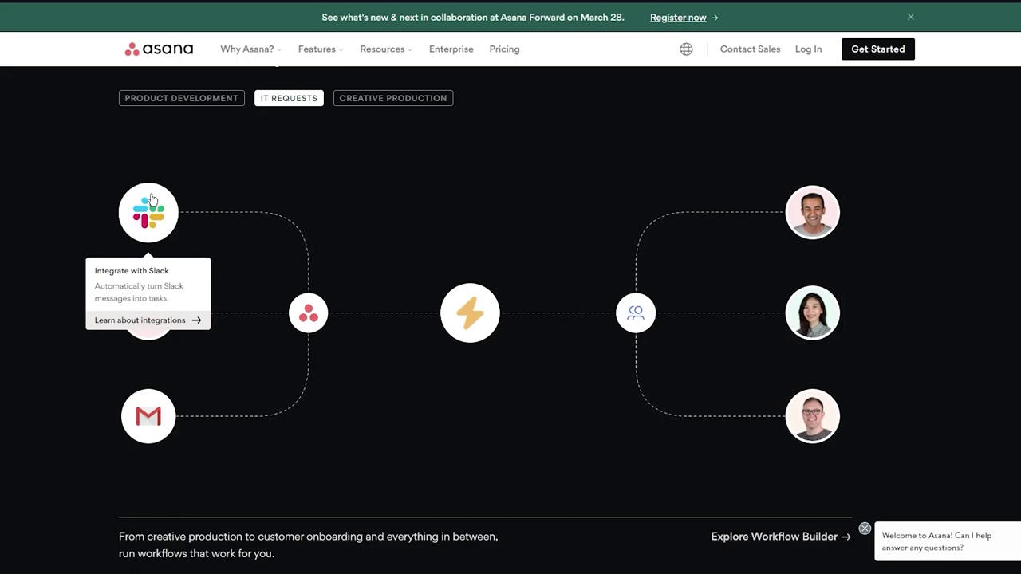
{"action": "mouse_move", "coordinate": [150, 361]}
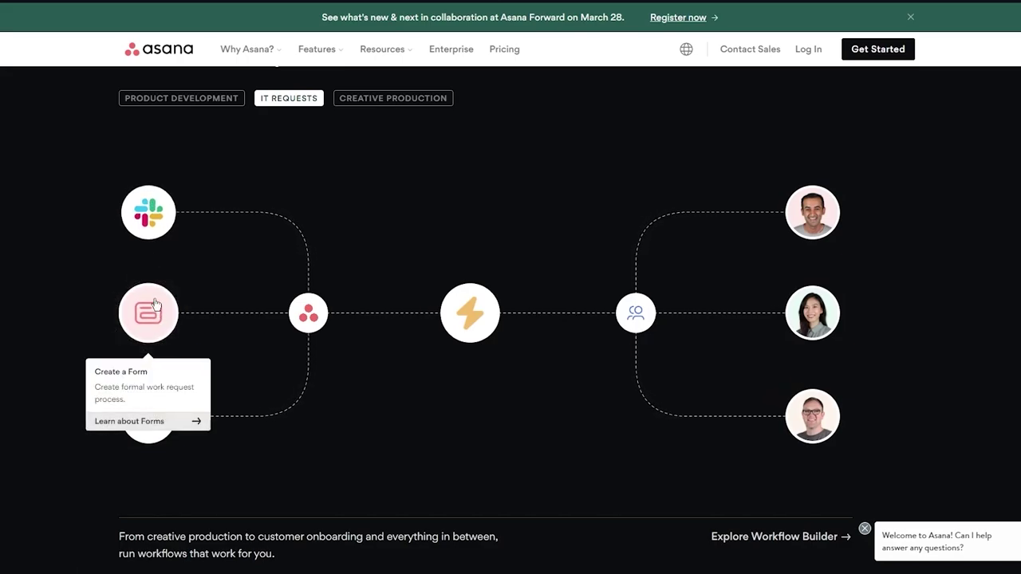
{"action": "mouse_move", "coordinate": [310, 319]}
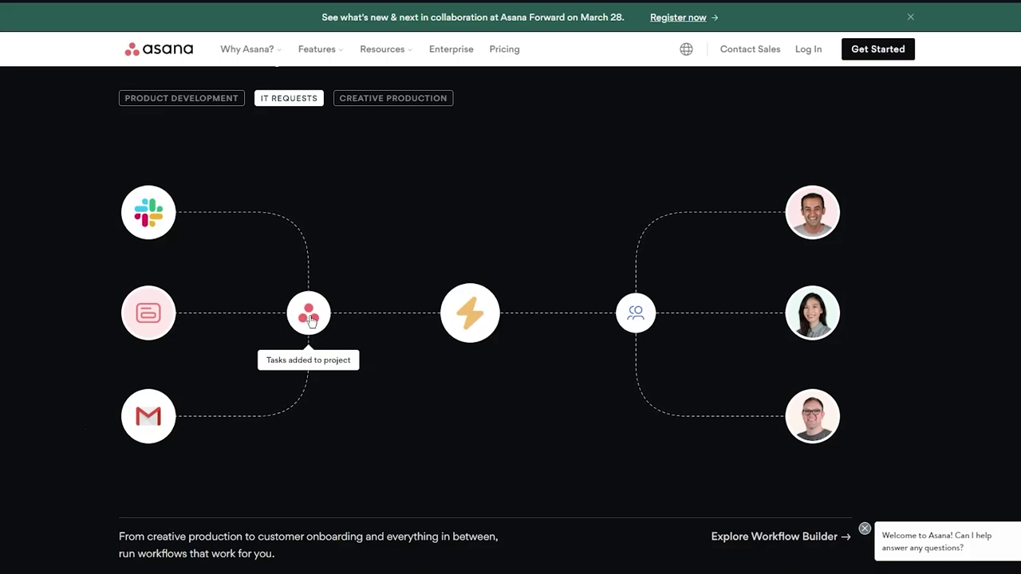
- Look through the rest of the homepage: the Reporting section, the customer testimonials and the footer links
{"action": "scroll", "coordinate": [602, 232], "scroll_direction": "down", "scroll_amount": 5}
{"action": "scroll", "coordinate": [602, 233], "scroll_direction": "down", "scroll_amount": 3}
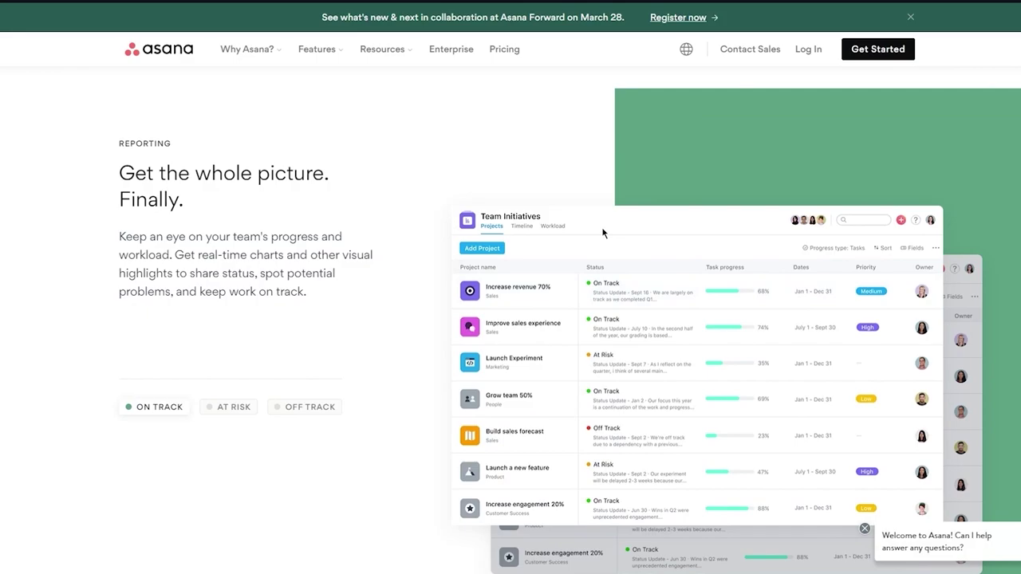
{"action": "scroll", "coordinate": [384, 219], "scroll_direction": "down", "scroll_amount": 2}
{"action": "scroll", "coordinate": [385, 219], "scroll_direction": "down", "scroll_amount": 2}
{"action": "scroll", "coordinate": [538, 454], "scroll_direction": "down", "scroll_amount": 4}
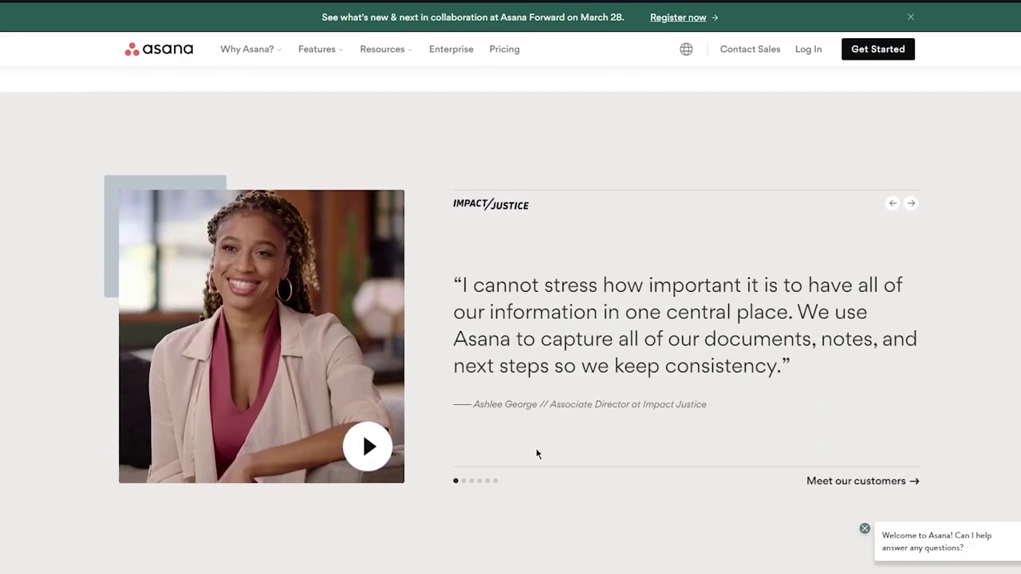
{"action": "scroll", "coordinate": [537, 454], "scroll_direction": "down", "scroll_amount": 5}
{"action": "scroll", "coordinate": [538, 454], "scroll_direction": "down", "scroll_amount": 4}
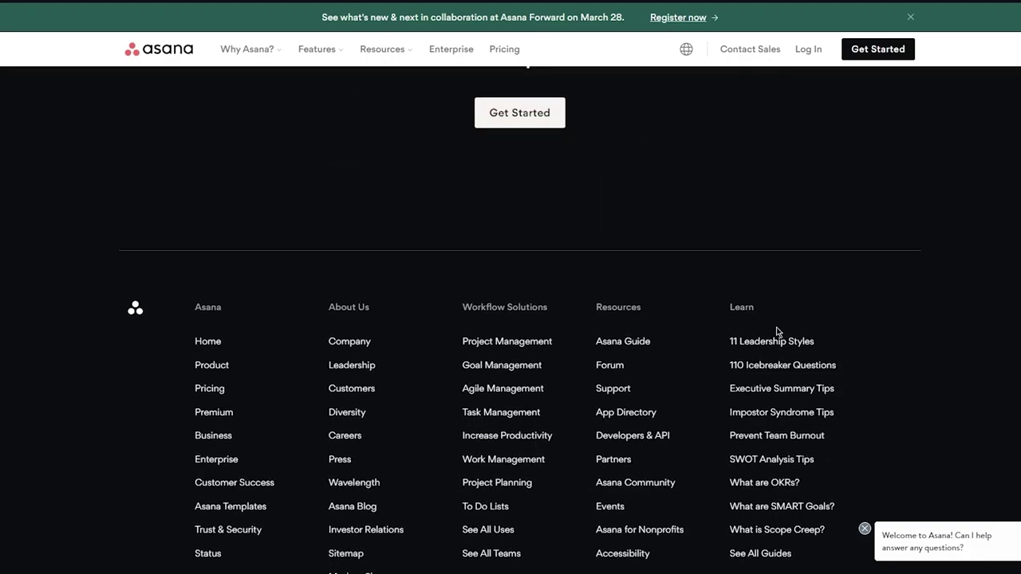
{"action": "scroll", "coordinate": [777, 332], "scroll_direction": "down", "scroll_amount": 2}
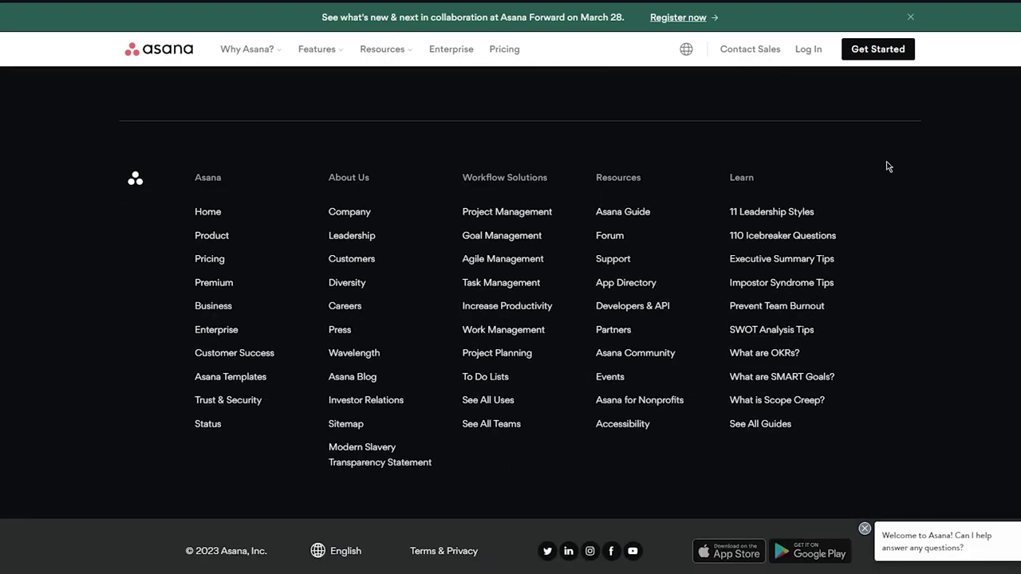
- Return to the start of the homepage and review the Why Asana?, Features and Resources offerings
{"action": "key", "text": "Home"}
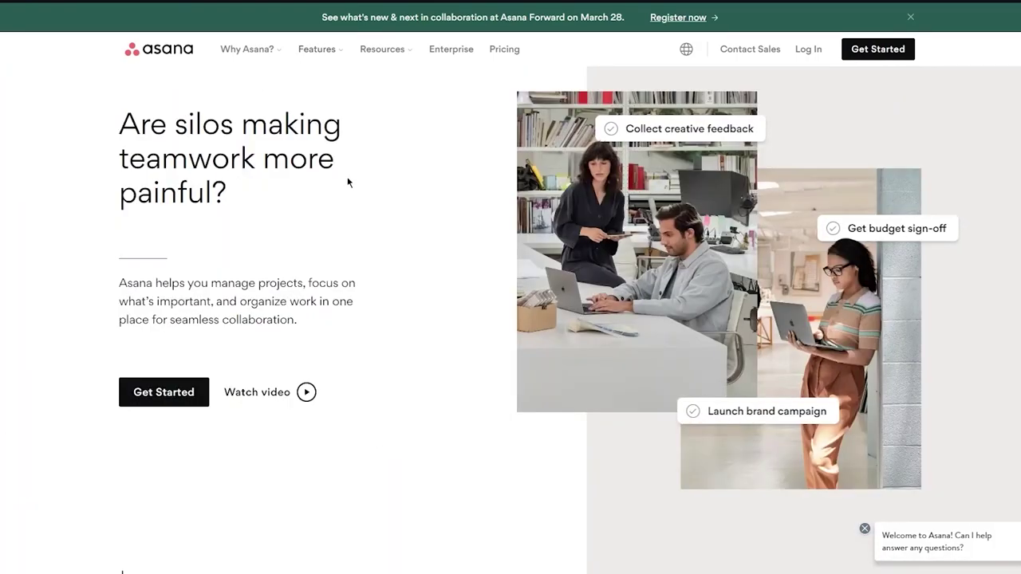
{"action": "left_click", "coordinate": [274, 51]}
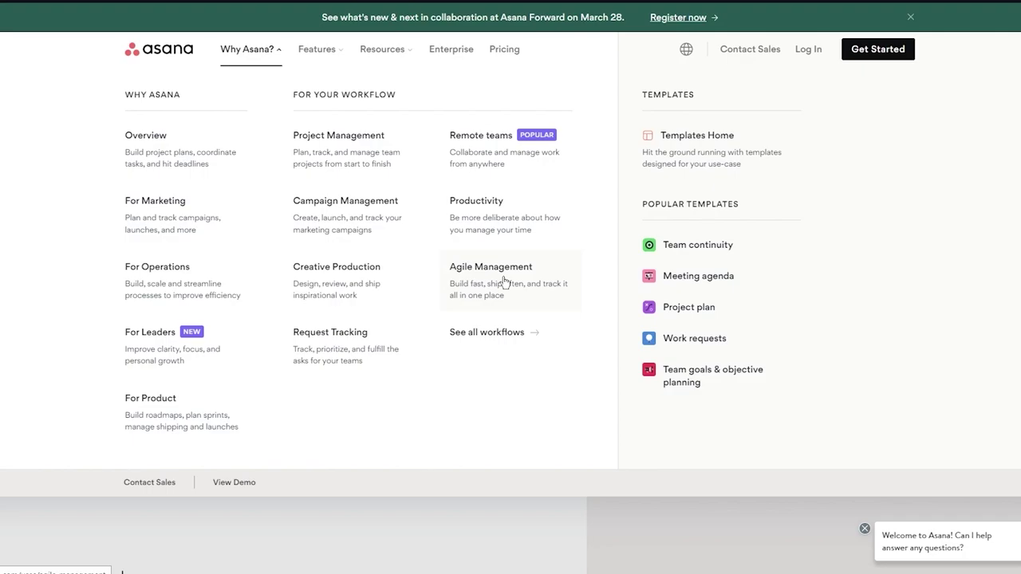
{"action": "left_click", "coordinate": [323, 51]}
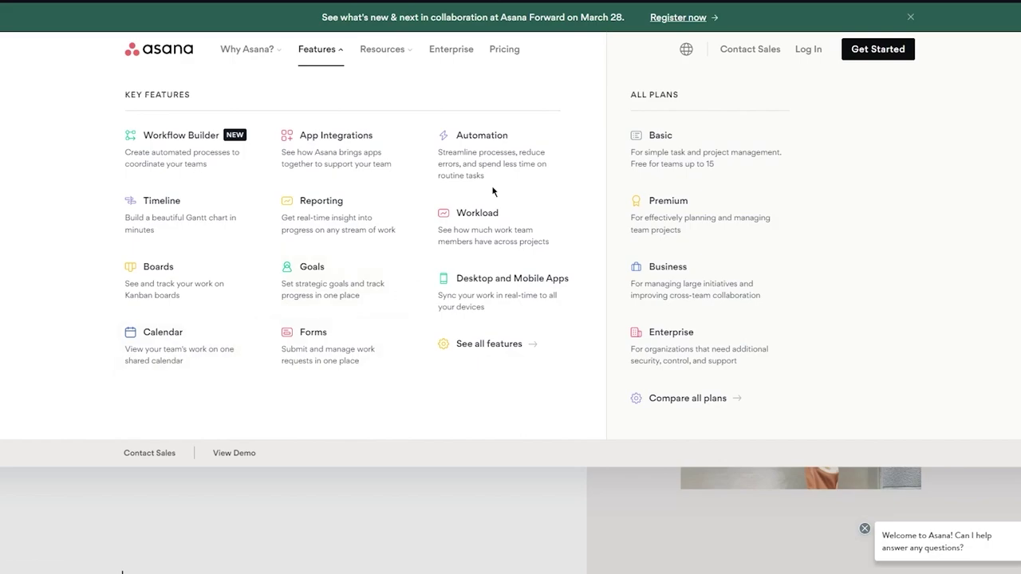
{"action": "left_click", "coordinate": [395, 58]}
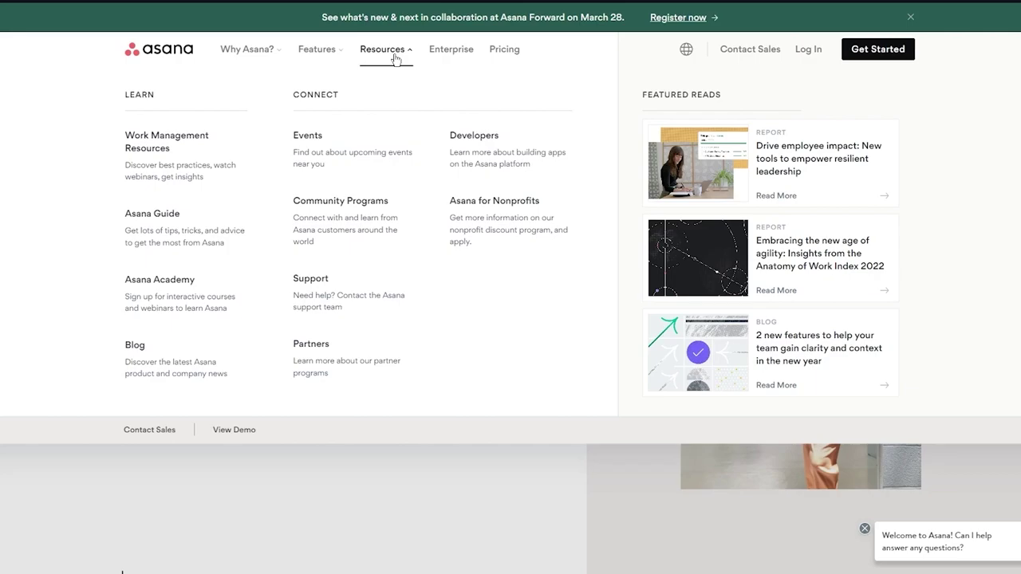
- Open the Pricing page and look over the Basic, Premium and Business plans
{"action": "left_click_drag", "start_coordinate": [449, 51], "coordinate": [501, 59]}
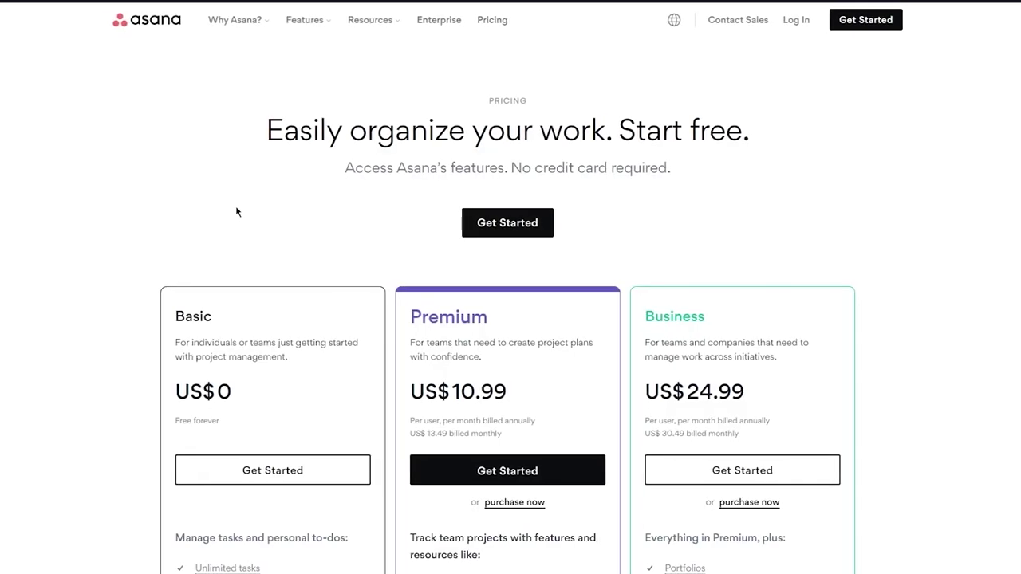
{"action": "scroll", "coordinate": [237, 212], "scroll_direction": "down", "scroll_amount": 1}
{"action": "scroll", "coordinate": [237, 212], "scroll_direction": "up", "scroll_amount": 1}
{"action": "scroll", "coordinate": [237, 212], "scroll_direction": "down", "scroll_amount": 1}
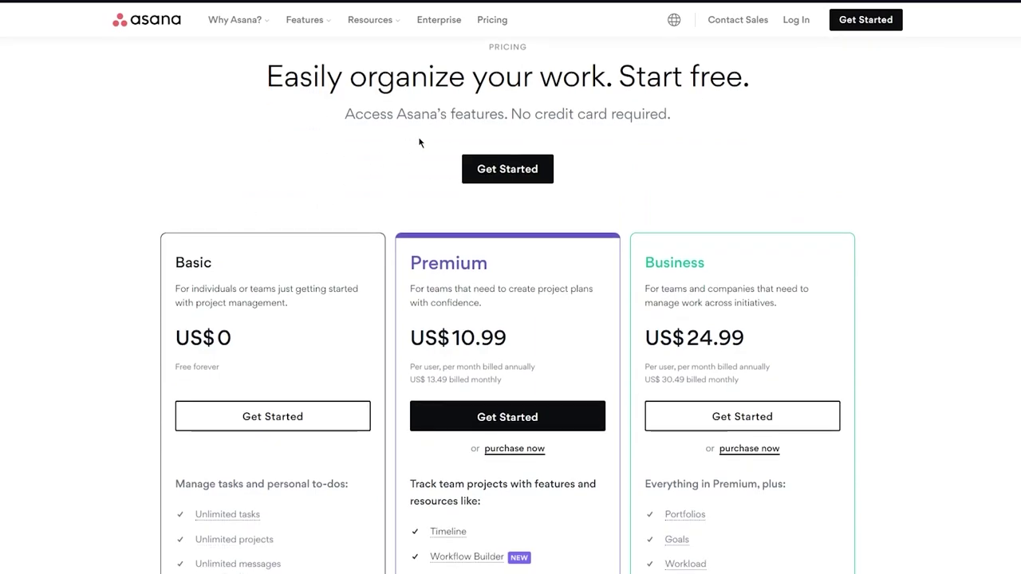
{"action": "scroll", "coordinate": [417, 141], "scroll_direction": "down", "scroll_amount": 6}
{"action": "scroll", "coordinate": [159, 199], "scroll_direction": "down", "scroll_amount": 4}
{"action": "scroll", "coordinate": [159, 204], "scroll_direction": "up", "scroll_amount": 6}
{"action": "scroll", "coordinate": [160, 204], "scroll_direction": "up", "scroll_amount": 3}
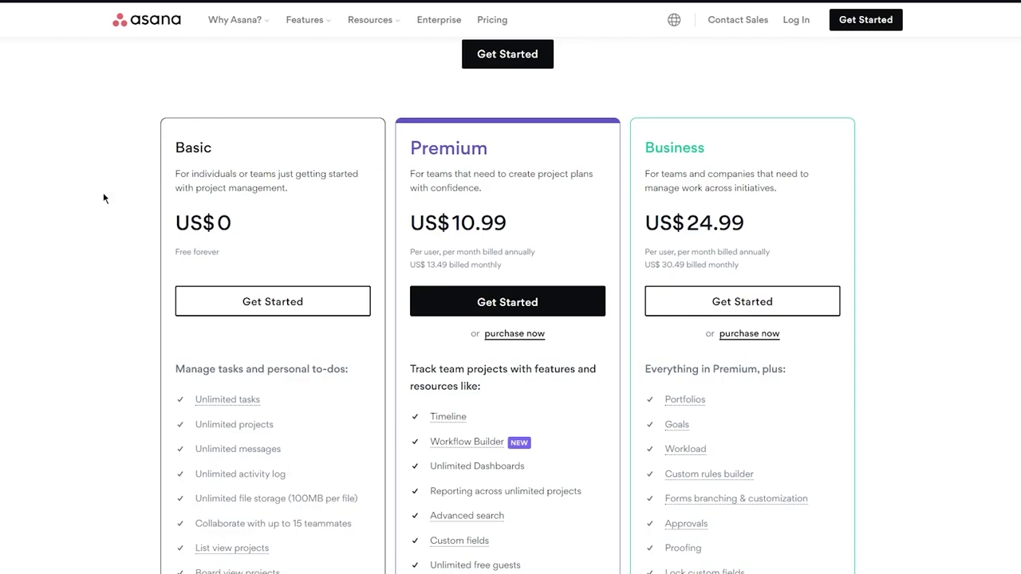
- Examine the price and the list of included features of the Basic plan
{"action": "scroll", "coordinate": [103, 198], "scroll_direction": "down", "scroll_amount": 2}
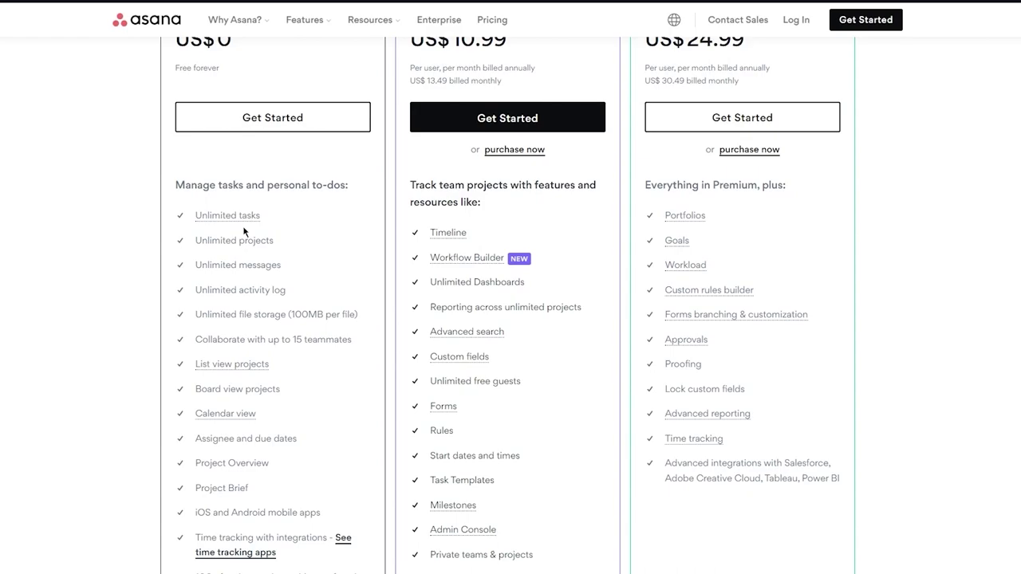
{"action": "scroll", "coordinate": [462, 202], "scroll_direction": "up", "scroll_amount": 2}
{"action": "scroll", "coordinate": [717, 224], "scroll_direction": "down", "scroll_amount": 8}
{"action": "scroll", "coordinate": [717, 224], "scroll_direction": "up", "scroll_amount": 6}
{"action": "scroll", "coordinate": [717, 224], "scroll_direction": "up", "scroll_amount": 2}
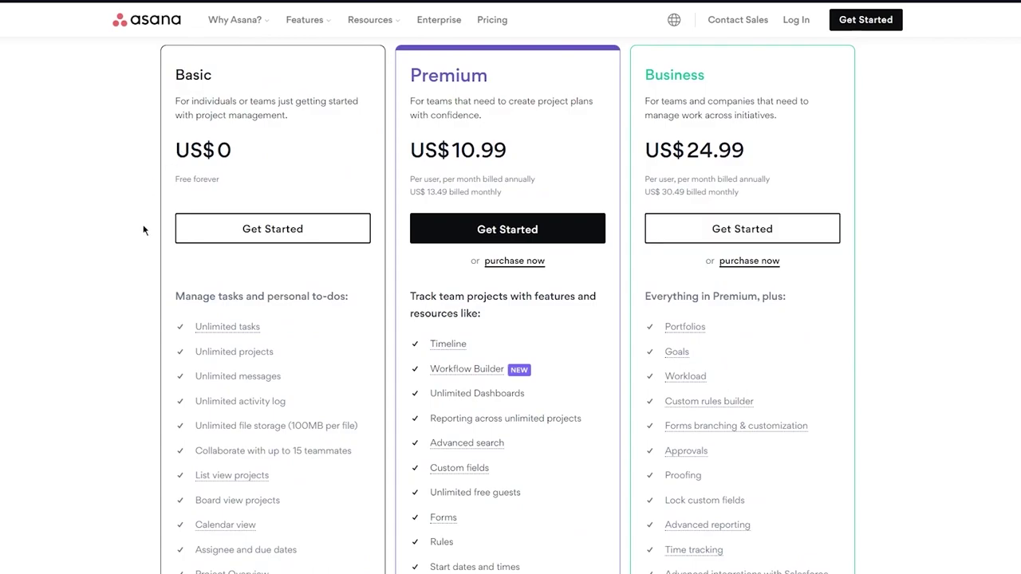
{"action": "scroll", "coordinate": [143, 230], "scroll_direction": "down", "scroll_amount": 3}
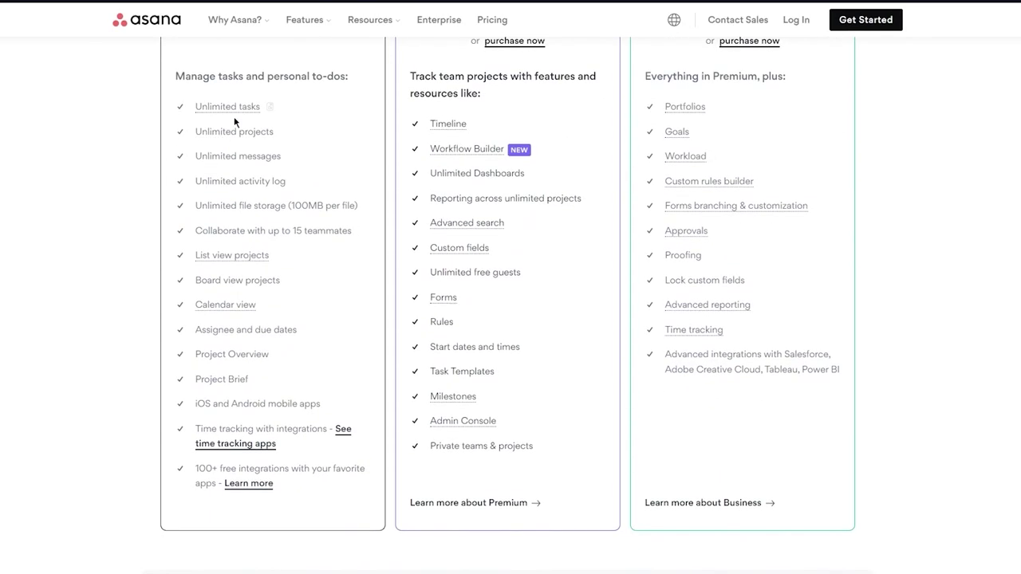
{"action": "scroll", "coordinate": [233, 117], "scroll_direction": "up", "scroll_amount": 1}
{"action": "scroll", "coordinate": [179, 162], "scroll_direction": "down", "scroll_amount": 1}
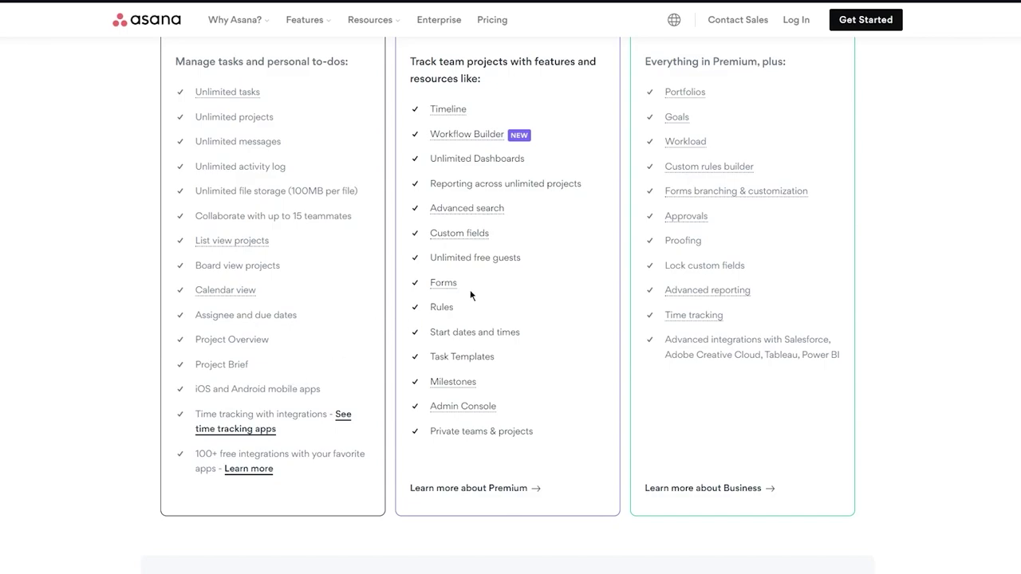
- Examine the Premium plan's feature list from Timeline through Private teams & projects, and its price
{"action": "scroll", "coordinate": [469, 551], "scroll_direction": "up", "scroll_amount": 4}
{"action": "scroll", "coordinate": [469, 550], "scroll_direction": "down", "scroll_amount": 4}
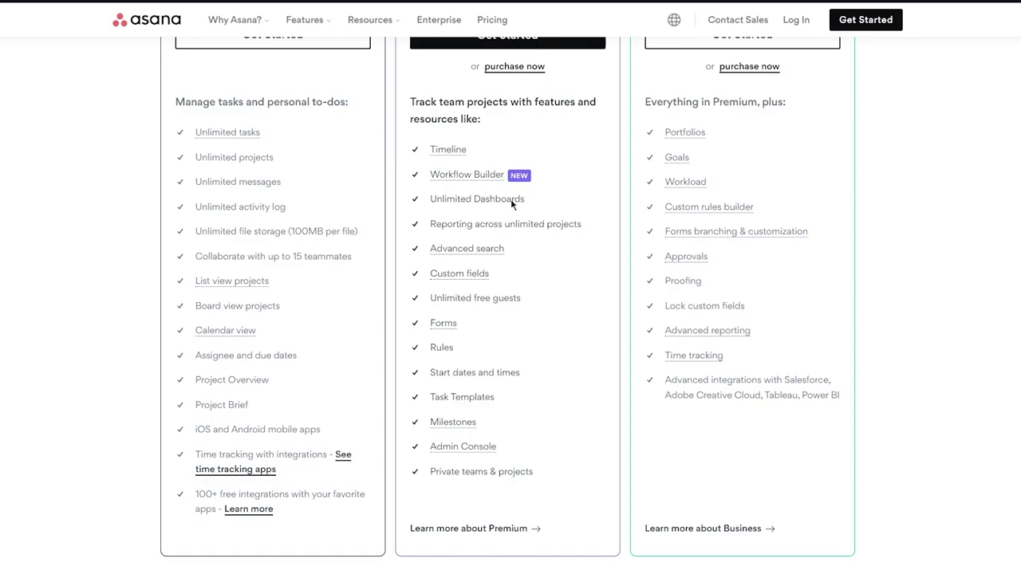
{"action": "scroll", "coordinate": [512, 204], "scroll_direction": "down", "scroll_amount": 1}
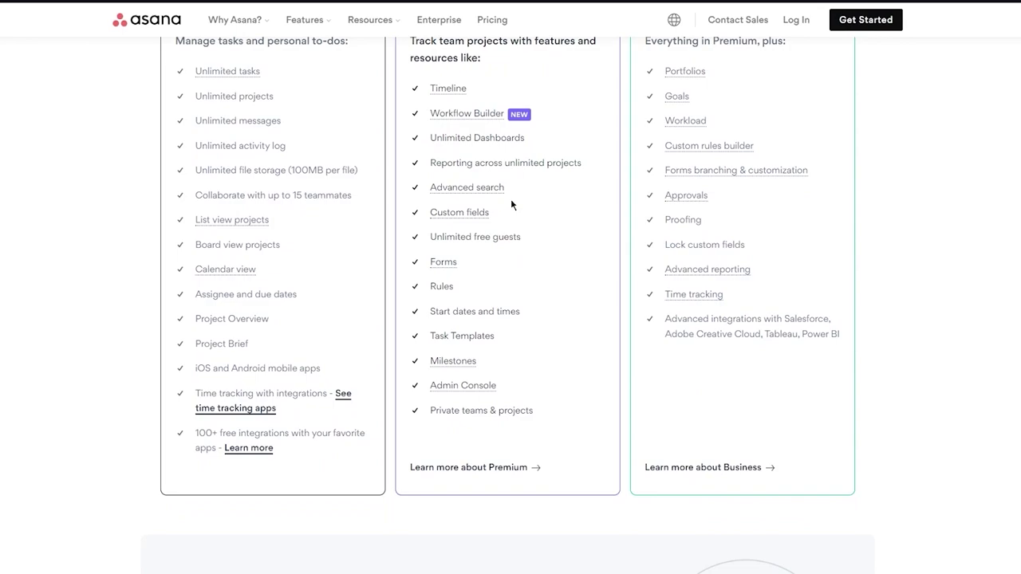
{"action": "scroll", "coordinate": [512, 205], "scroll_direction": "down", "scroll_amount": 1}
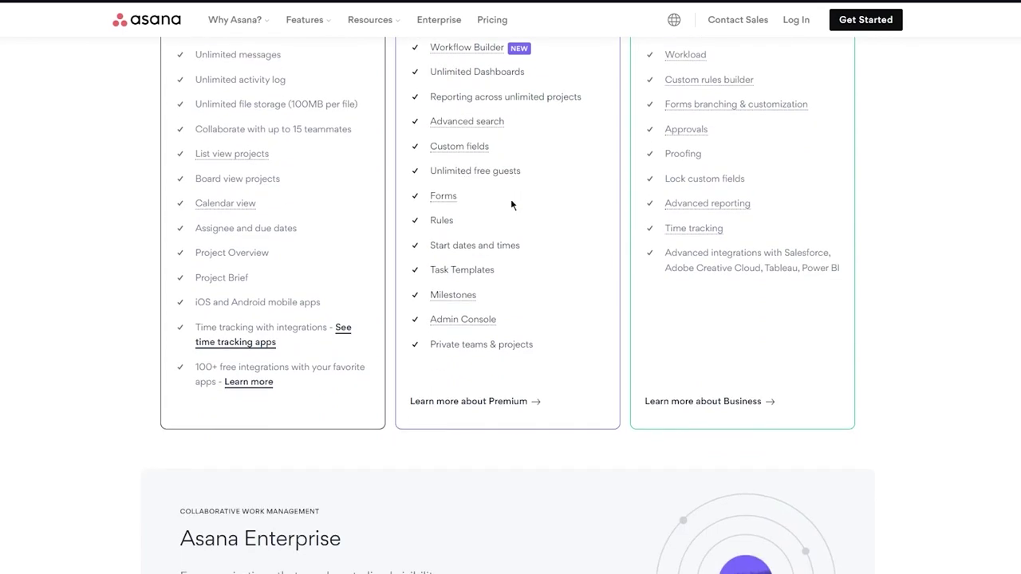
{"action": "scroll", "coordinate": [512, 205], "scroll_direction": "down", "scroll_amount": 1}
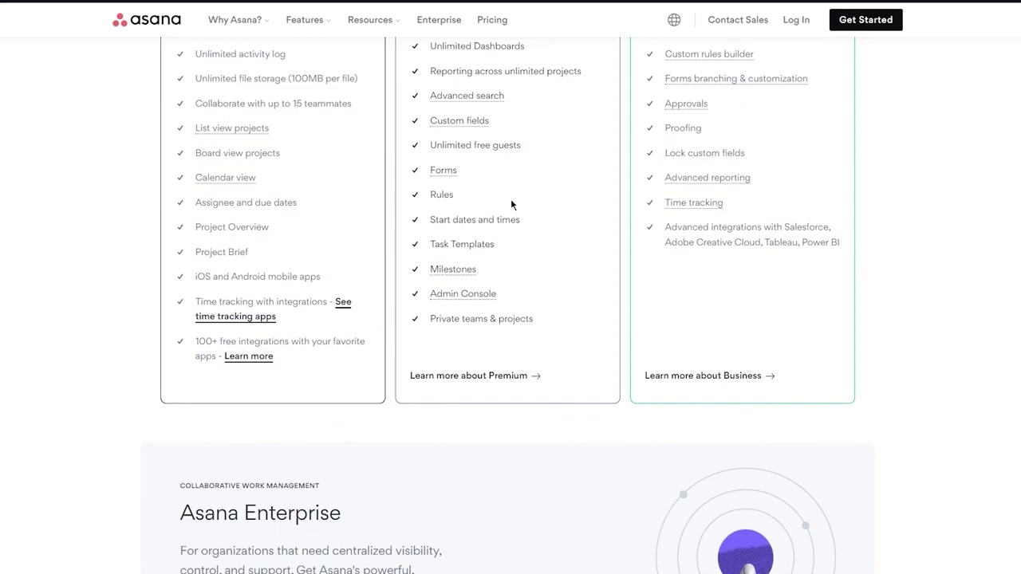
{"action": "scroll", "coordinate": [512, 205], "scroll_direction": "down", "scroll_amount": 1}
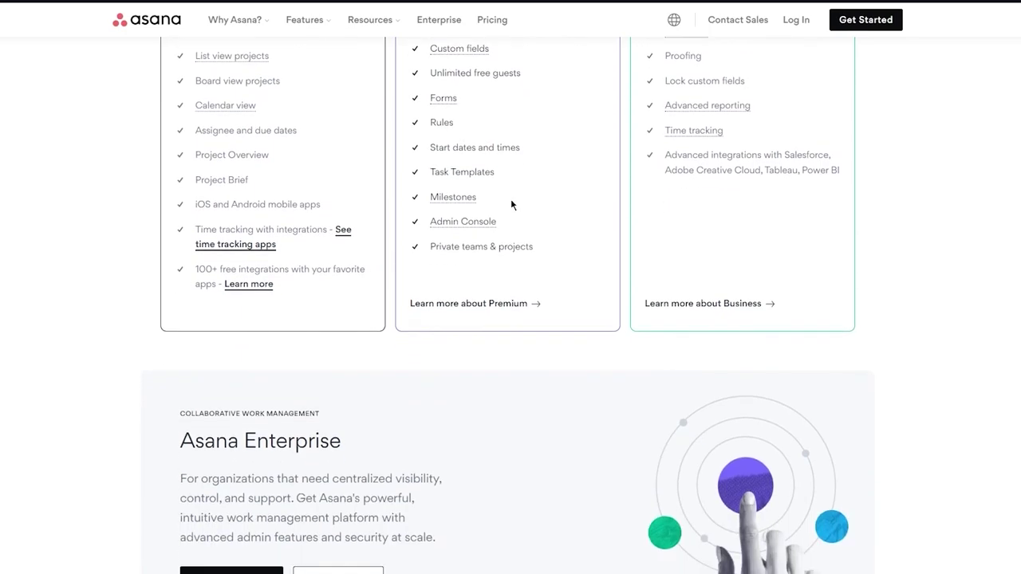
{"action": "scroll", "coordinate": [511, 205], "scroll_direction": "up", "scroll_amount": 5}
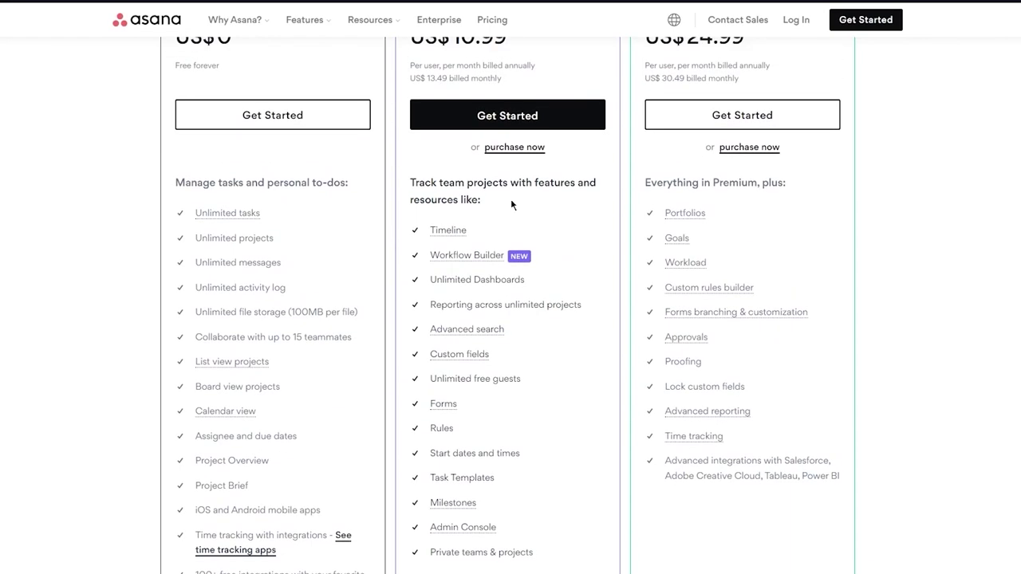
{"action": "scroll", "coordinate": [511, 205], "scroll_direction": "up", "scroll_amount": 1}
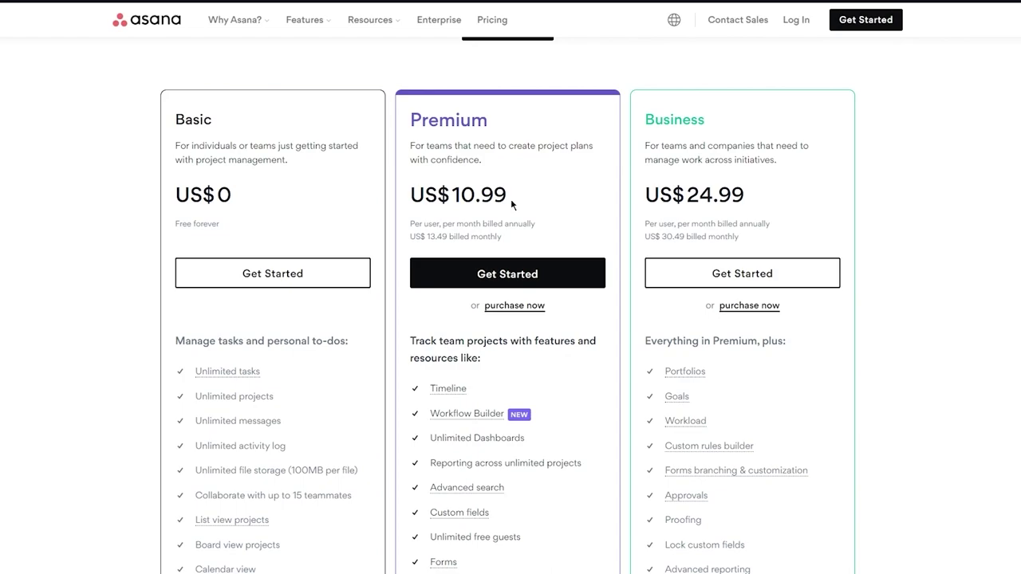
- Examine the Business plan's price and its additional features, through the advanced integrations
{"action": "scroll", "coordinate": [511, 205], "scroll_direction": "down", "scroll_amount": 1}
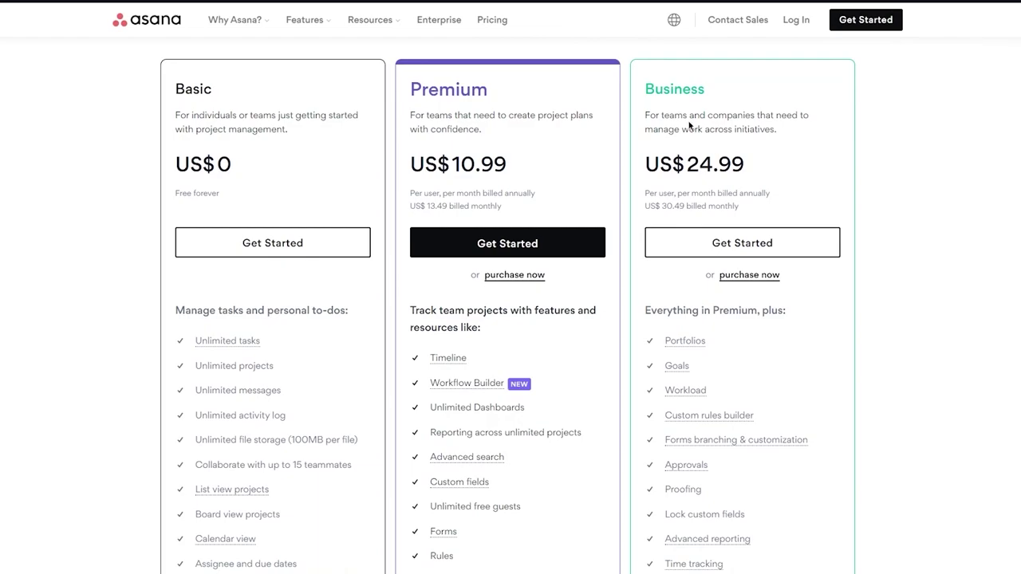
{"action": "scroll", "coordinate": [770, 169], "scroll_direction": "down", "scroll_amount": 3}
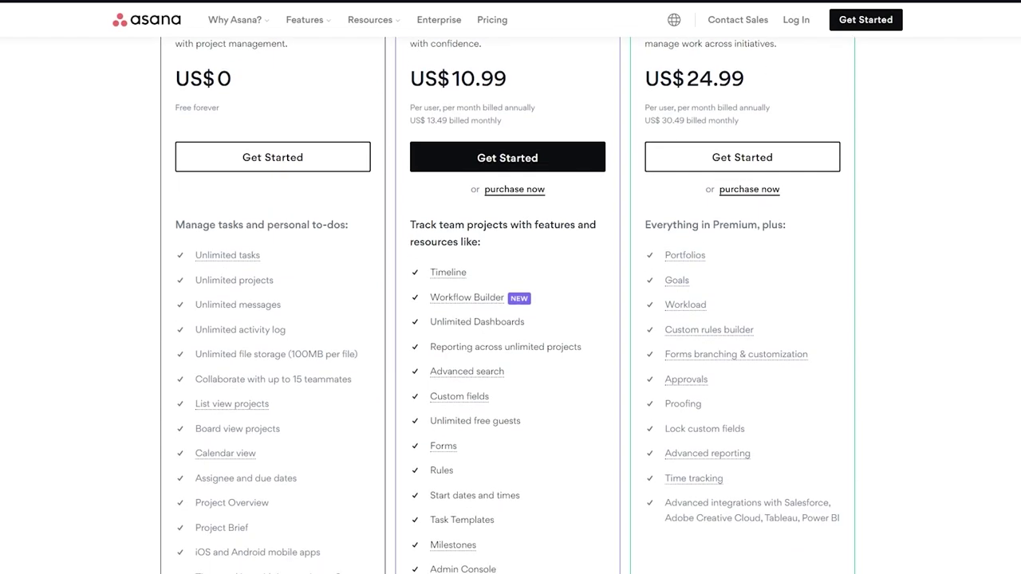
{"action": "scroll", "coordinate": [819, 184], "scroll_direction": "down", "scroll_amount": 5}
{"action": "scroll", "coordinate": [819, 183], "scroll_direction": "up", "scroll_amount": 1}
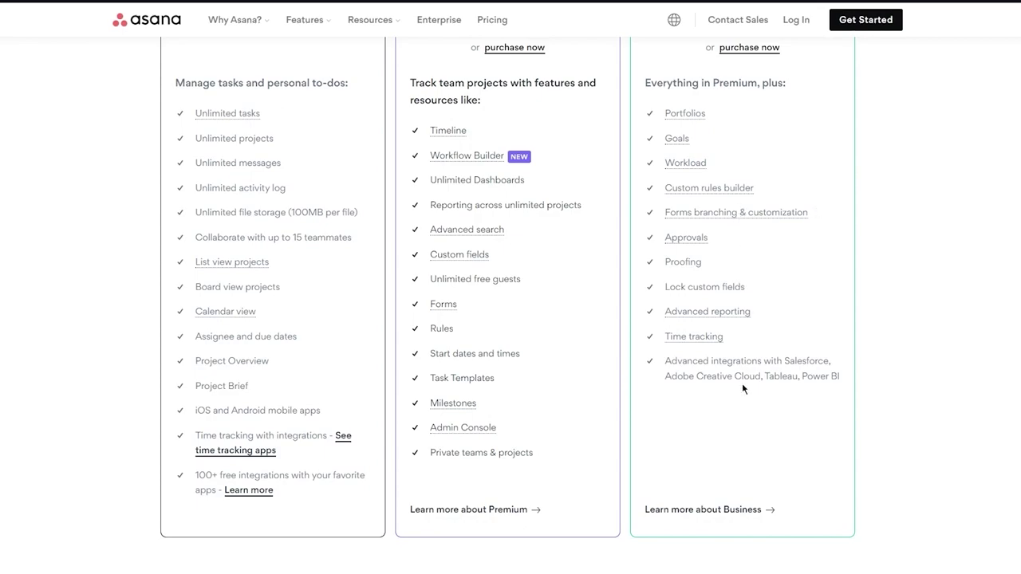
- Review the Asana Enterprise offer and the remaining sections of the Pricing page, then return to its start
{"action": "scroll", "coordinate": [709, 327], "scroll_direction": "down", "scroll_amount": 5}
{"action": "scroll", "coordinate": [708, 326], "scroll_direction": "down", "scroll_amount": 1}
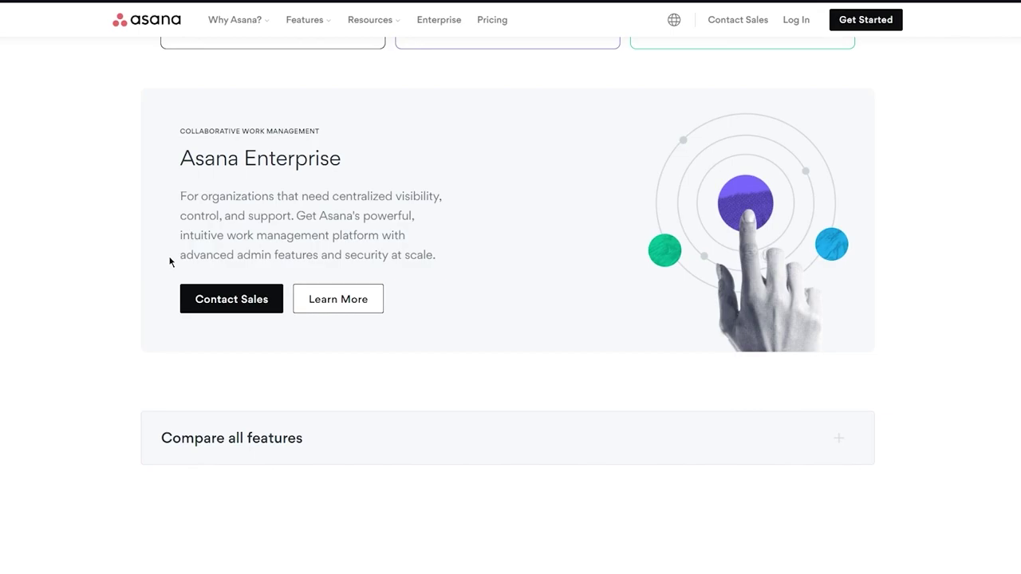
{"action": "scroll", "coordinate": [169, 261], "scroll_direction": "down", "scroll_amount": 3}
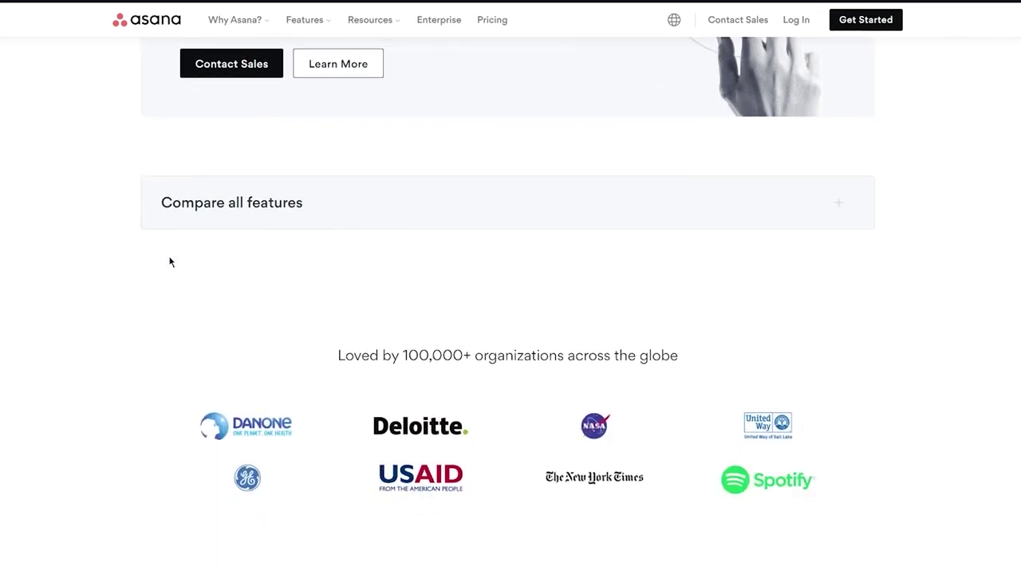
{"action": "scroll", "coordinate": [266, 255], "scroll_direction": "down", "scroll_amount": 10}
{"action": "scroll", "coordinate": [265, 256], "scroll_direction": "up", "scroll_amount": 10}
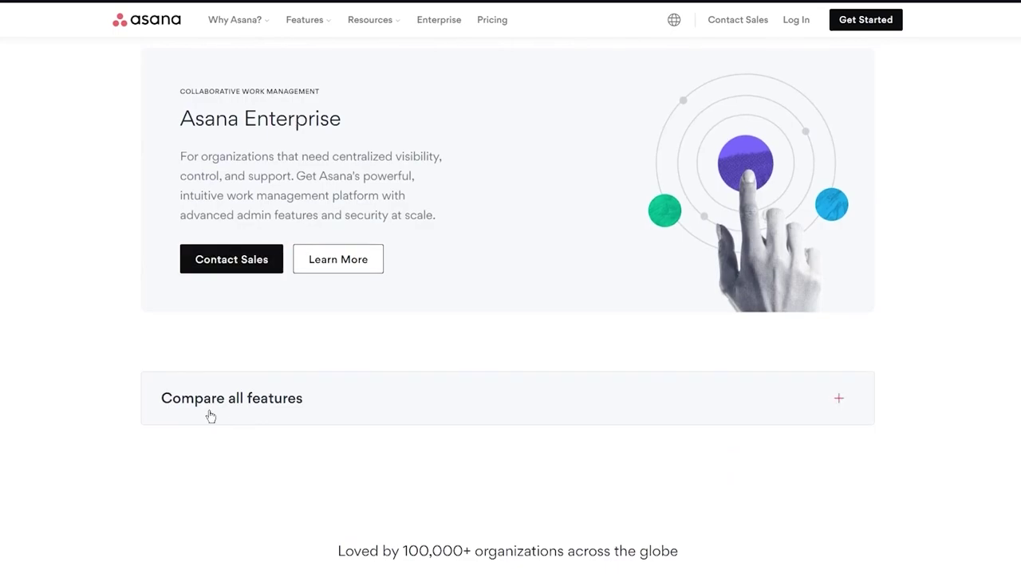
{"action": "scroll", "coordinate": [211, 415], "scroll_direction": "down", "scroll_amount": 5}
{"action": "scroll", "coordinate": [200, 360], "scroll_direction": "down", "scroll_amount": 4}
{"action": "scroll", "coordinate": [199, 364], "scroll_direction": "down", "scroll_amount": 10}
{"action": "scroll", "coordinate": [200, 364], "scroll_direction": "up", "scroll_amount": 15}
{"action": "scroll", "coordinate": [199, 365], "scroll_direction": "up", "scroll_amount": 1}
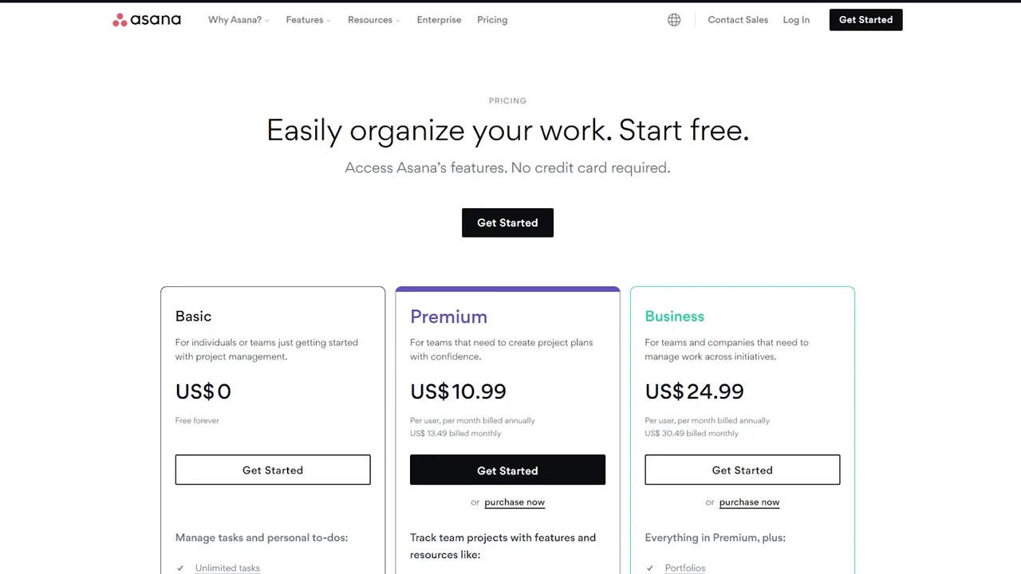
- Open the Asana sign-up page and activate the e-mail field
{"action": "left_click", "coordinate": [882, 21]}
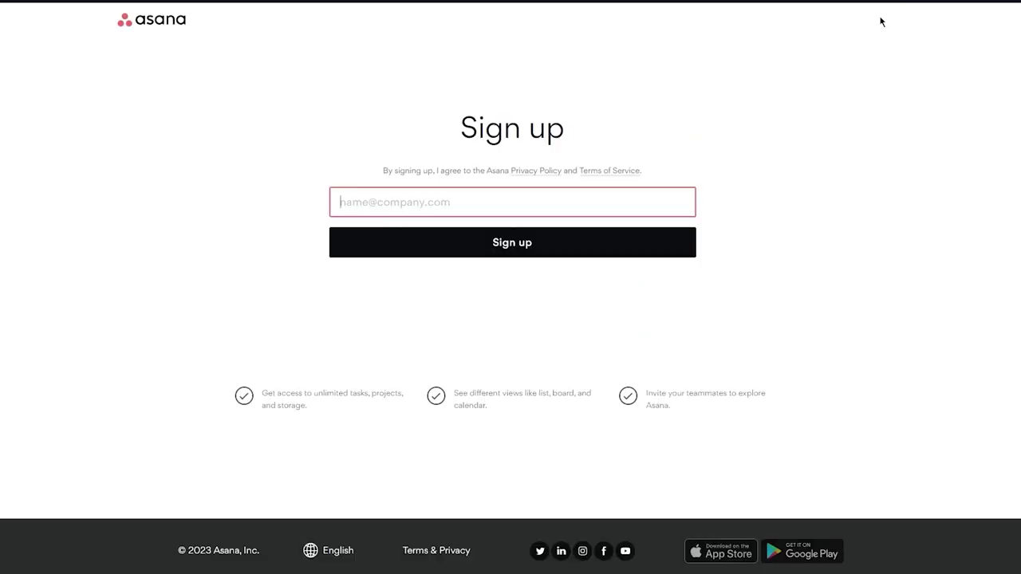
{"action": "left_click", "coordinate": [534, 201]}
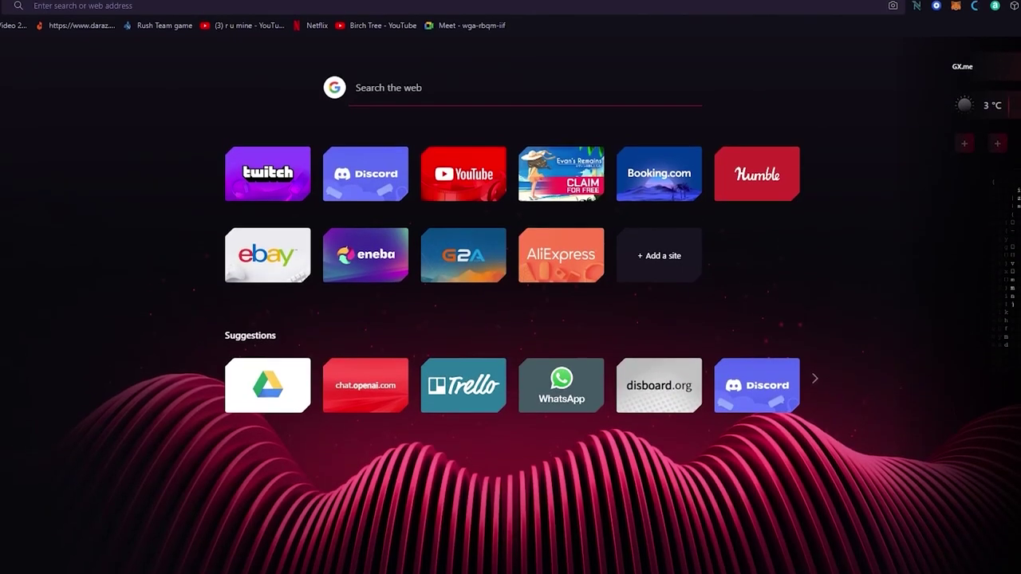
- Open the Temp Mail site at temp-mail.org/en/ and copy the temporary e-mail address it offers
{"action": "type", "text": "temo"}
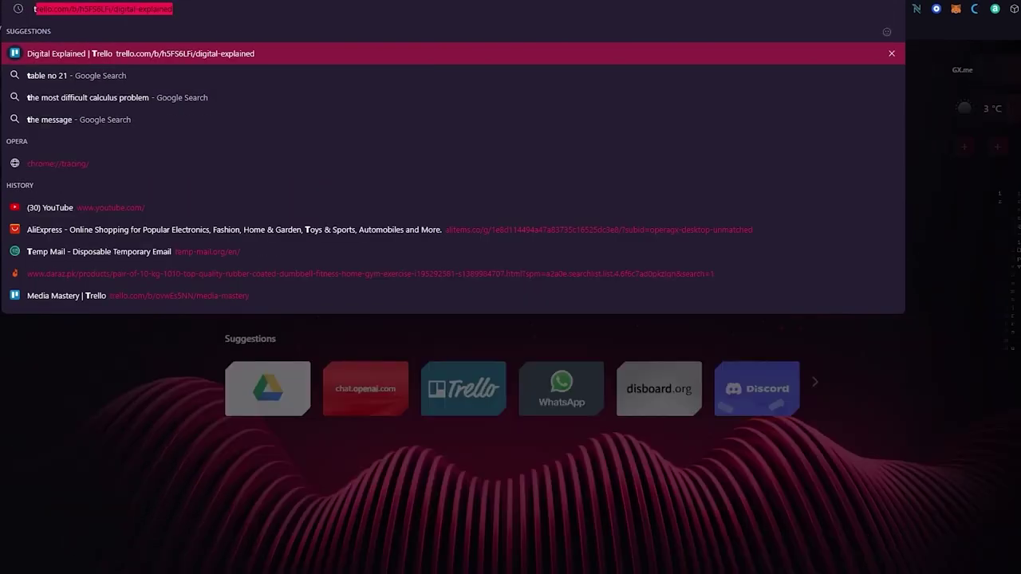
{"action": "key", "text": "BackSpace"}
{"action": "key", "text": "Down"}
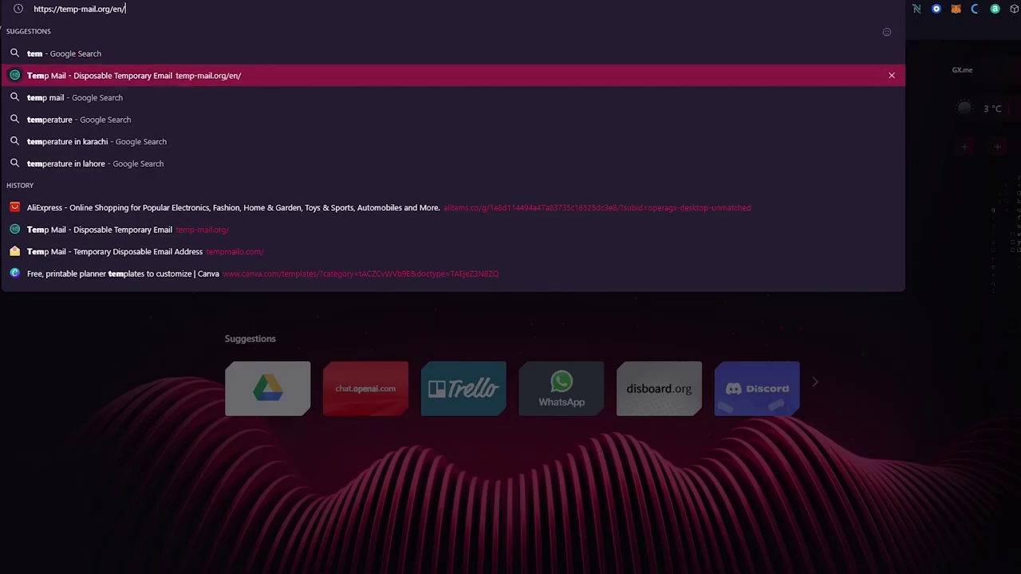
{"action": "key", "text": "Return"}
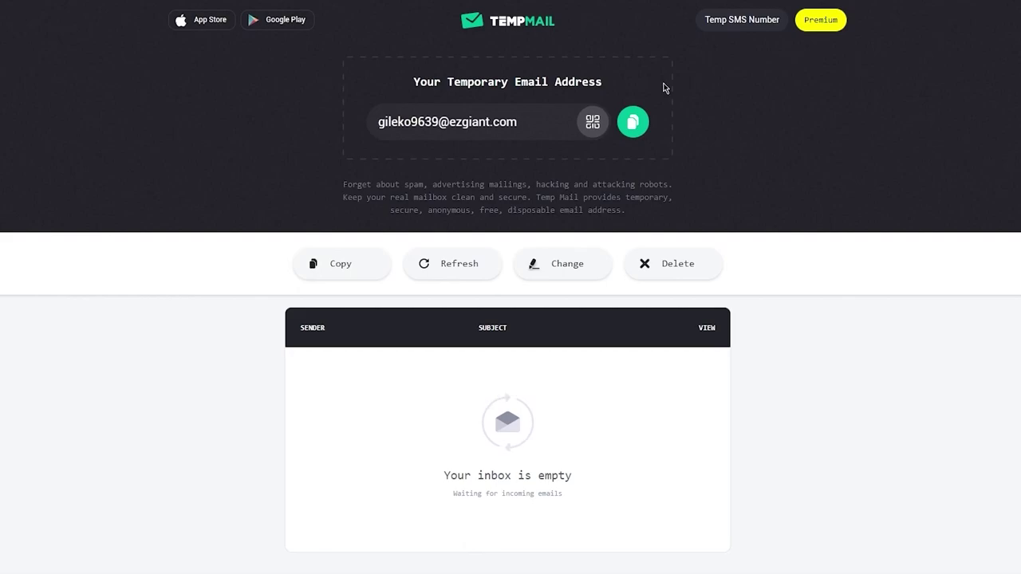
{"action": "left_click", "coordinate": [632, 121]}
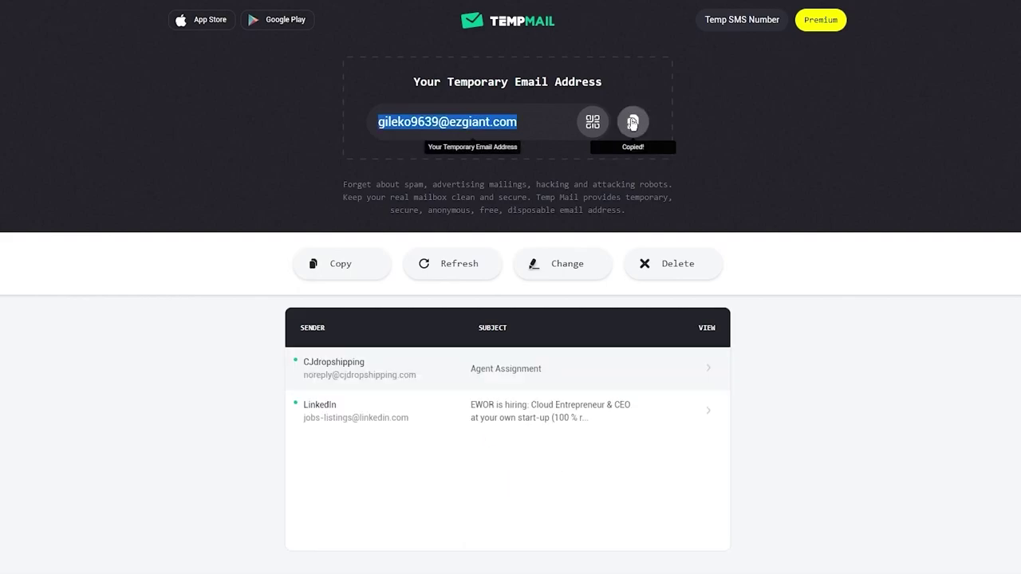
{"action": "left_click", "coordinate": [631, 122]}
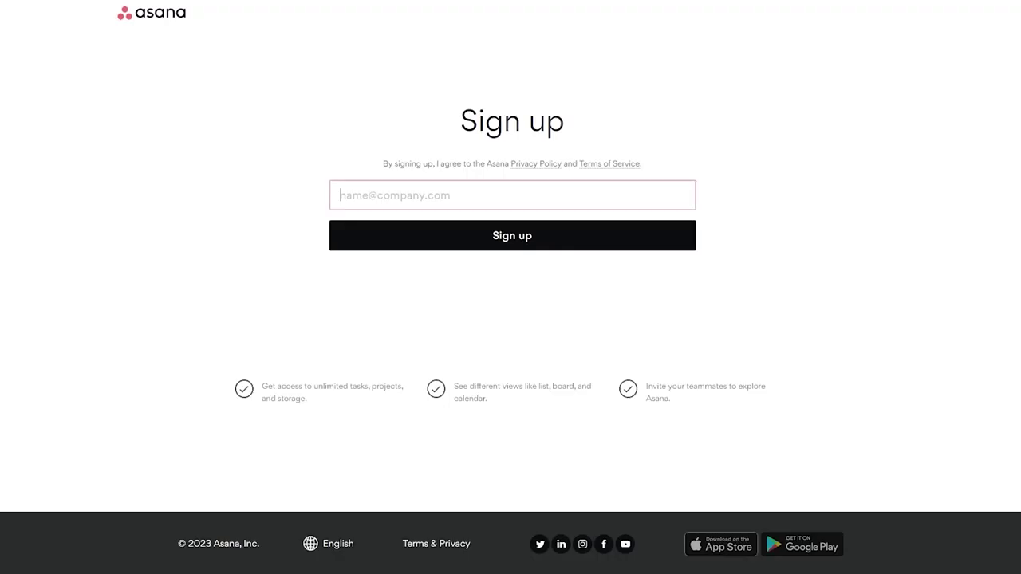
- Submit the Asana sign-up with the copied e-mail address and verify it through the "Complete your Asana sign up" message in the Temp Mail inbox
{"action": "key", "text": "ctrl+v"}
{"action": "left_click", "coordinate": [528, 229]}
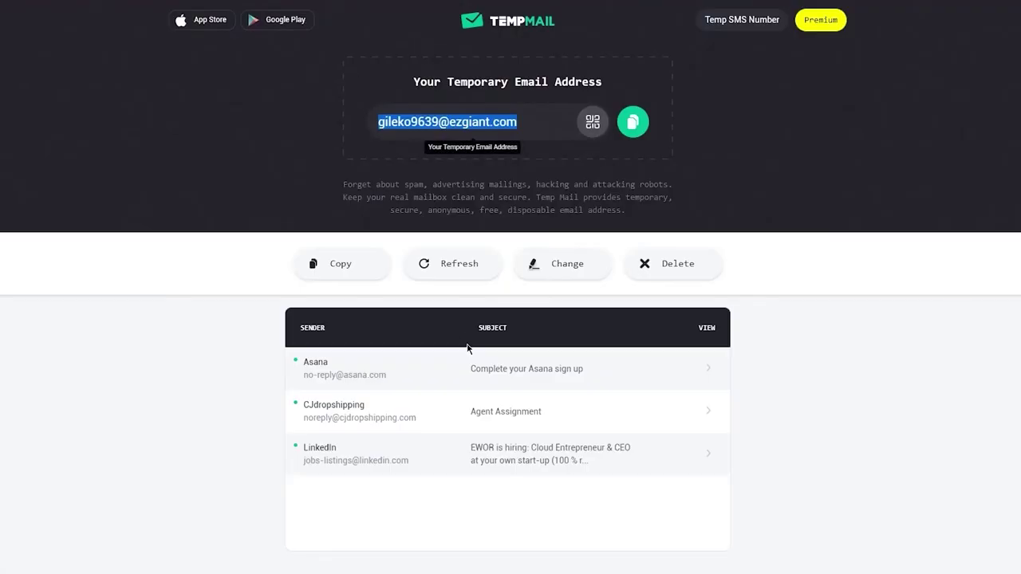
{"action": "left_click", "coordinate": [692, 356]}
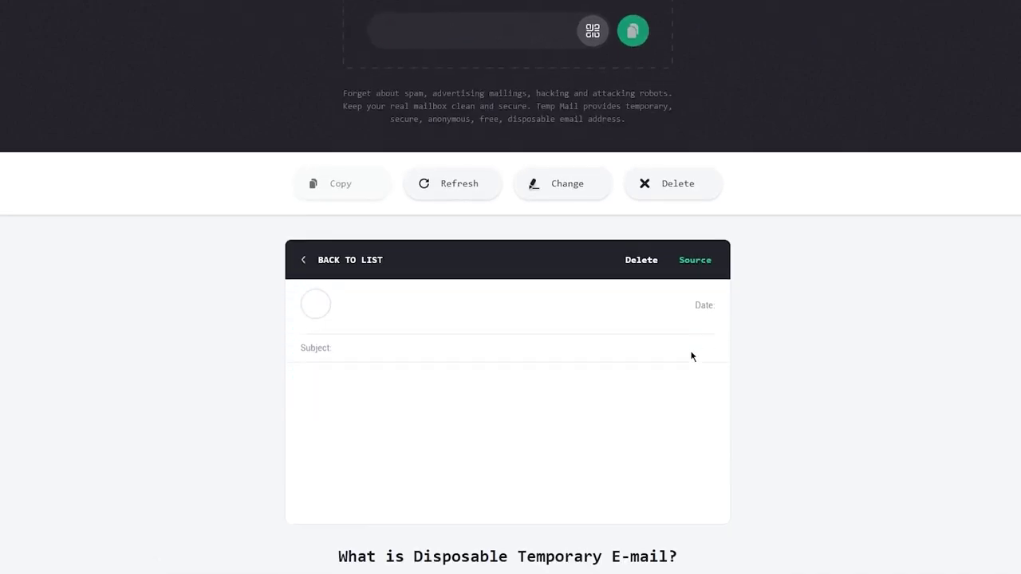
{"action": "left_click", "coordinate": [496, 500]}
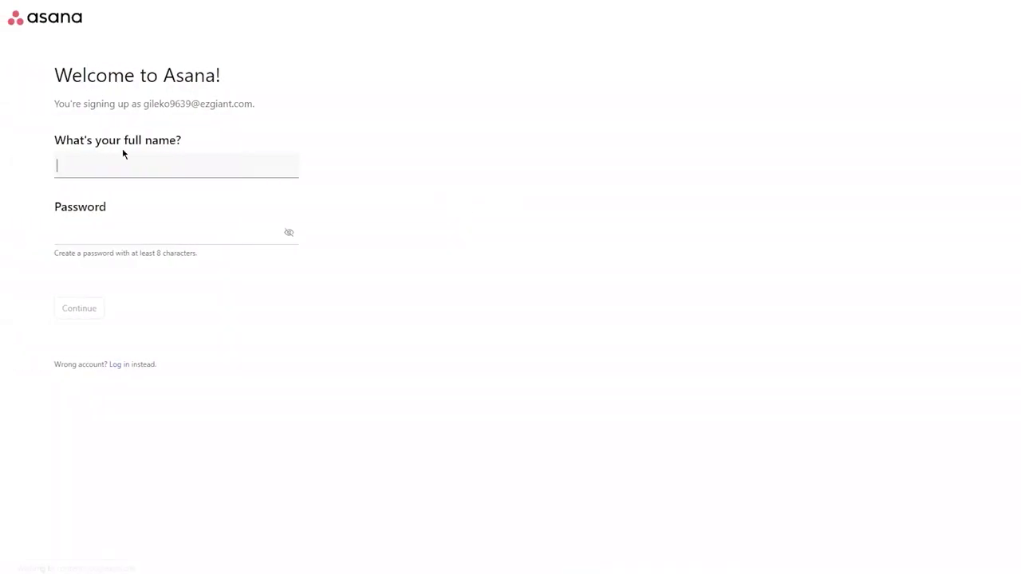
- Fill in the full name and the account password on the Asana welcome form and submit it
{"action": "type", "text": "John"}
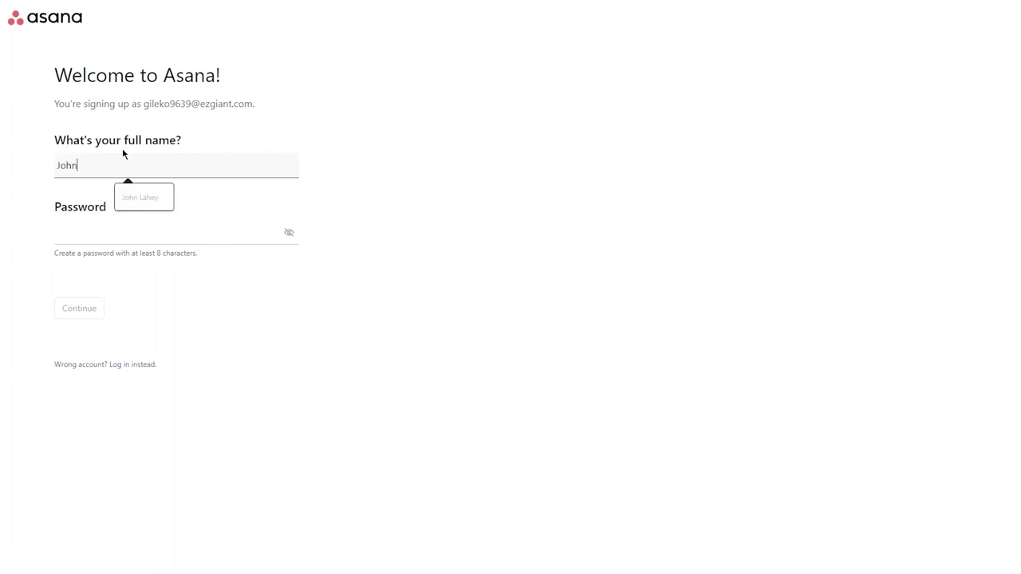
{"action": "left_click", "coordinate": [136, 200]}
{"action": "left_click", "coordinate": [97, 236]}
{"action": "type", "text": "•••••••"}
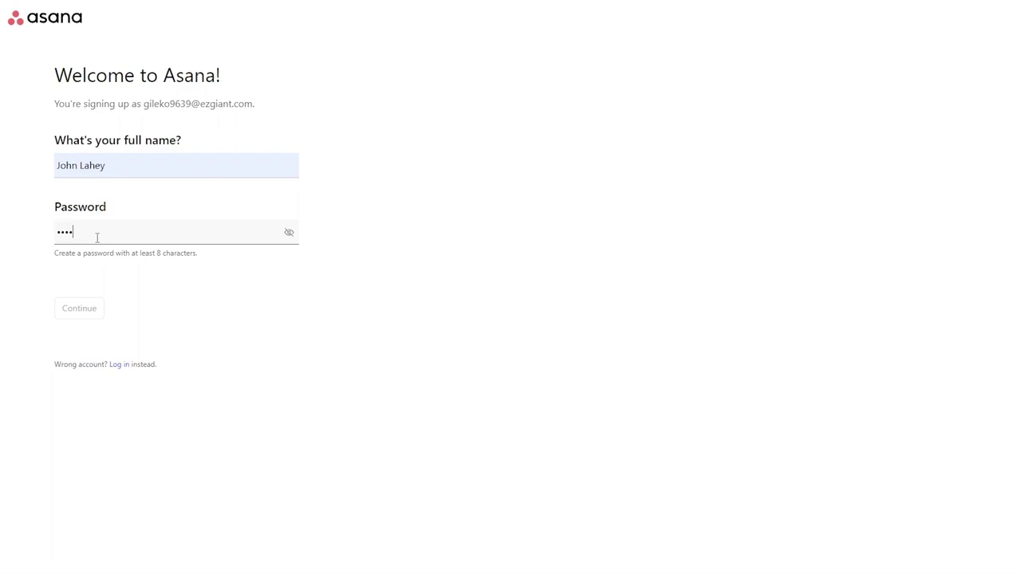
{"action": "left_click", "coordinate": [79, 308]}
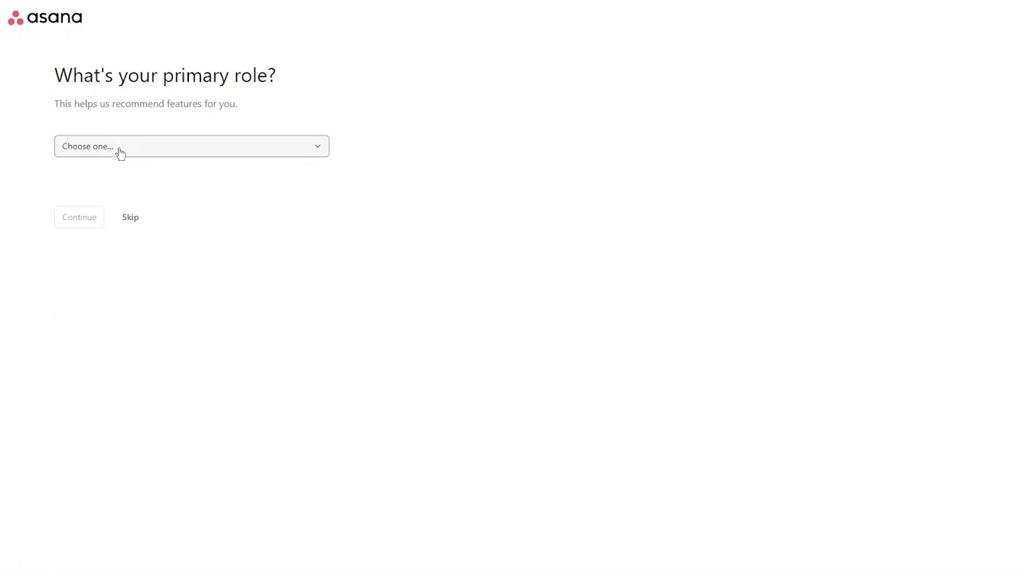
- Set the primary role to Executive (e.g. VP or C-suite) and submit the answer
{"action": "left_click", "coordinate": [119, 153]}
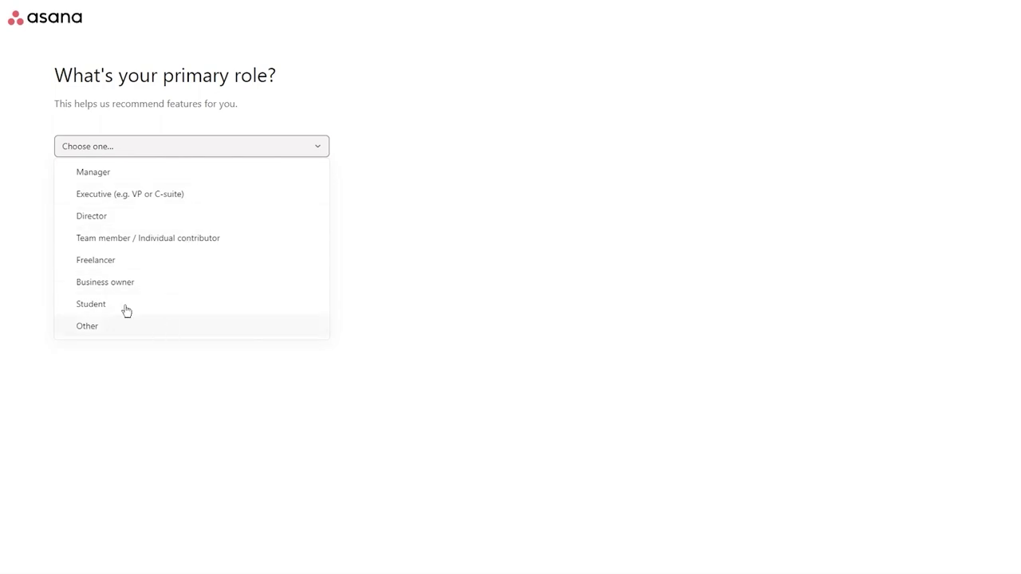
{"action": "left_click", "coordinate": [198, 200]}
{"action": "left_click", "coordinate": [80, 218]}
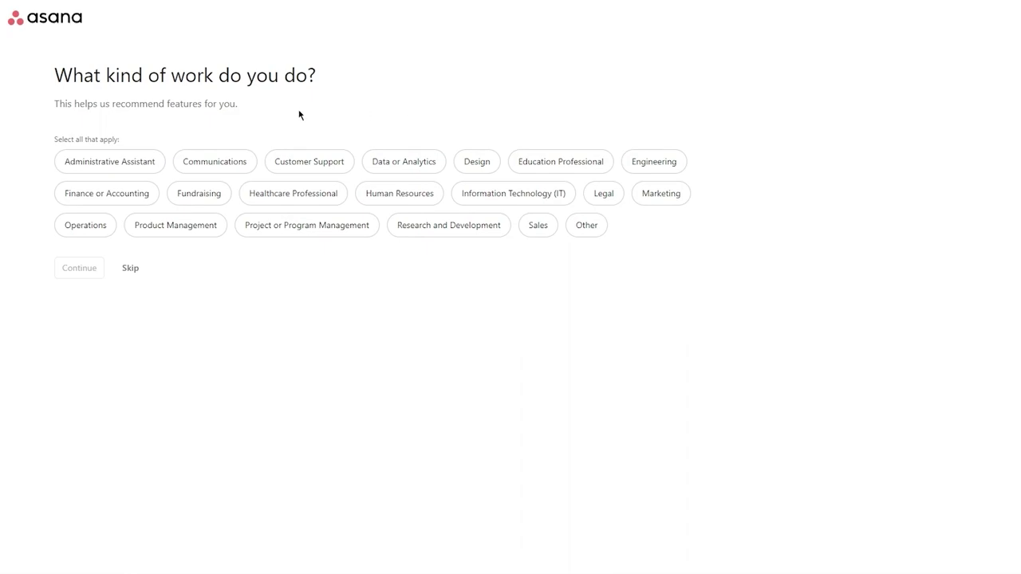
{"action": "left_click", "coordinate": [140, 169]}
{"action": "left_click", "coordinate": [279, 161]}
{"action": "left_click", "coordinate": [216, 164]}
{"action": "left_click", "coordinate": [151, 165]}
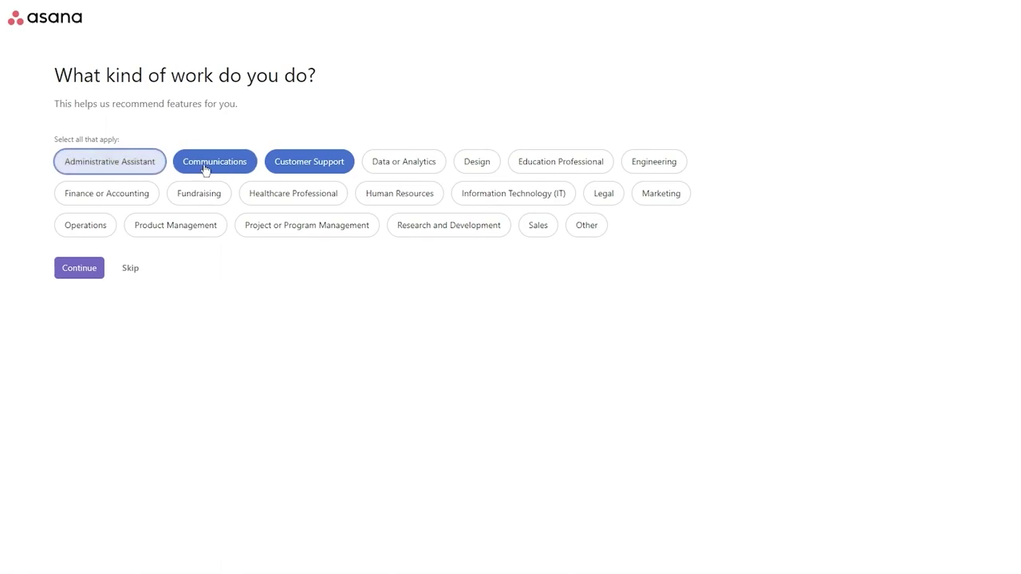
{"action": "left_click", "coordinate": [203, 166]}
{"action": "left_click", "coordinate": [308, 162]}
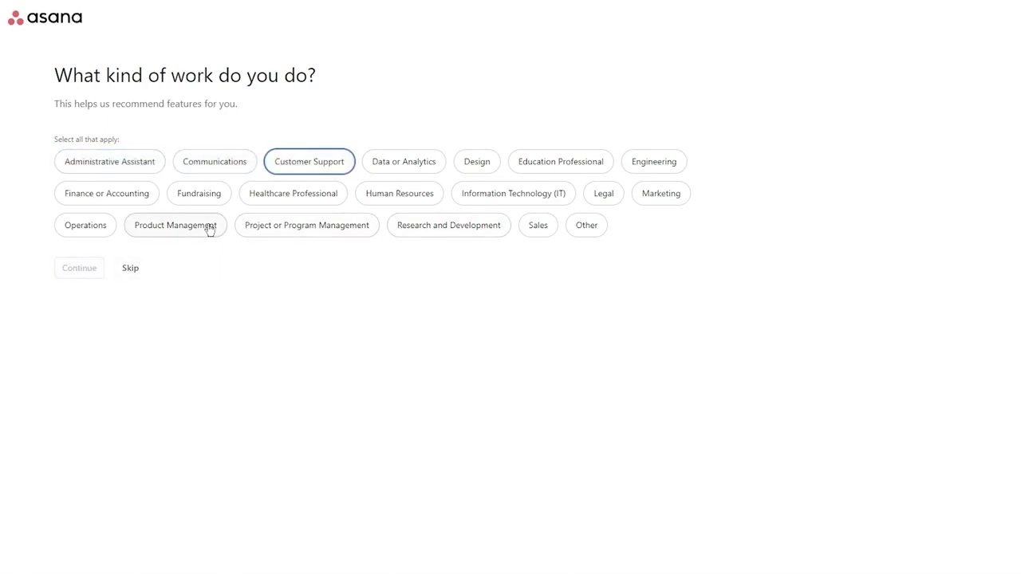
- Select Product Management, Project or Program Management, Information Technology (IT), Engineering and Design as kinds of work
{"action": "left_click", "coordinate": [257, 232]}
{"action": "left_click", "coordinate": [183, 228]}
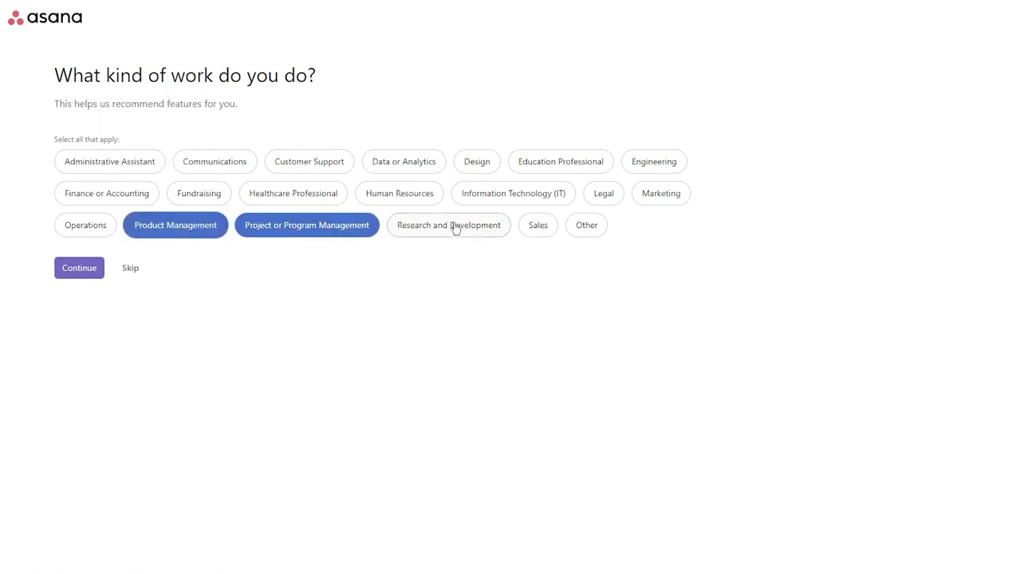
{"action": "left_click", "coordinate": [527, 193]}
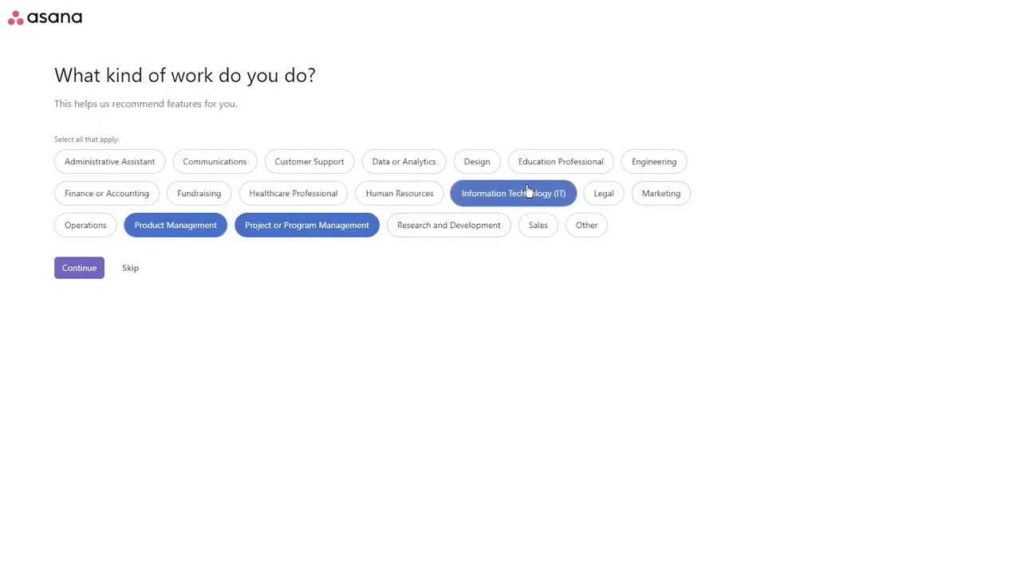
{"action": "left_click", "coordinate": [675, 164]}
{"action": "left_click", "coordinate": [477, 169]}
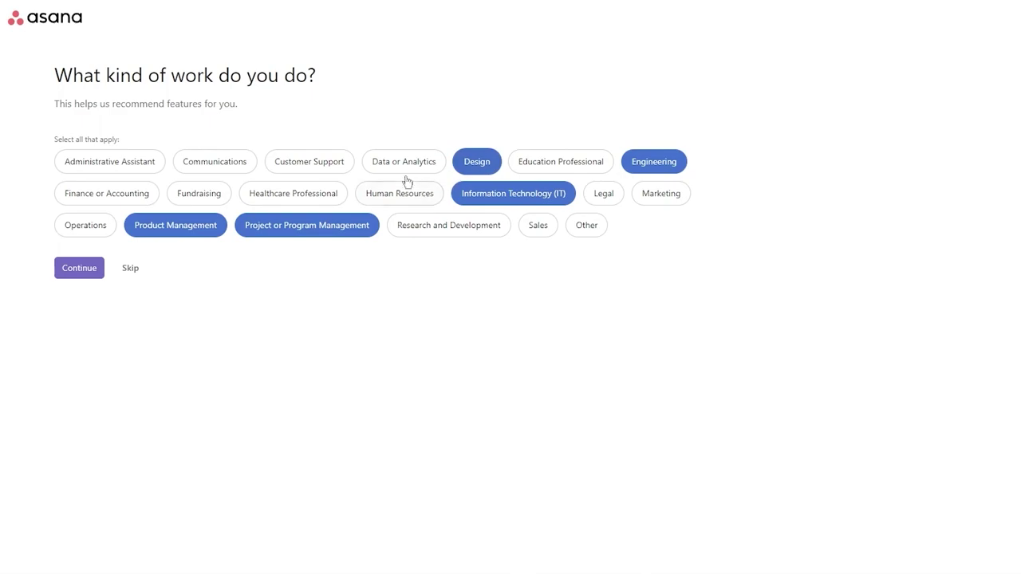
- Add Data or Analytics, Human Resources, Finance or Accounting, Sales, and Research and Development to the kinds of work, and submit the answer
{"action": "left_click", "coordinate": [405, 167]}
{"action": "left_click", "coordinate": [385, 193]}
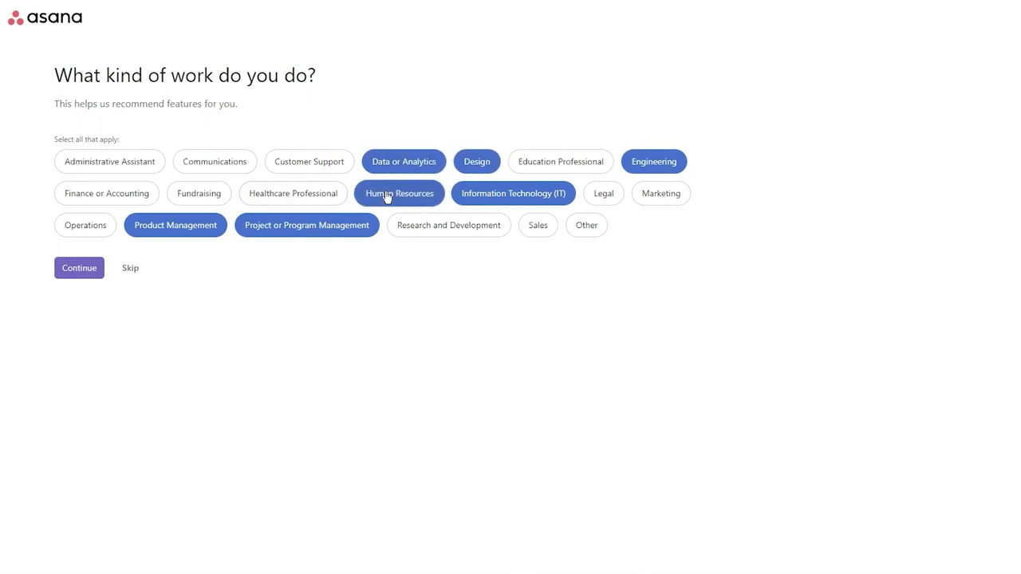
{"action": "left_click", "coordinate": [118, 205]}
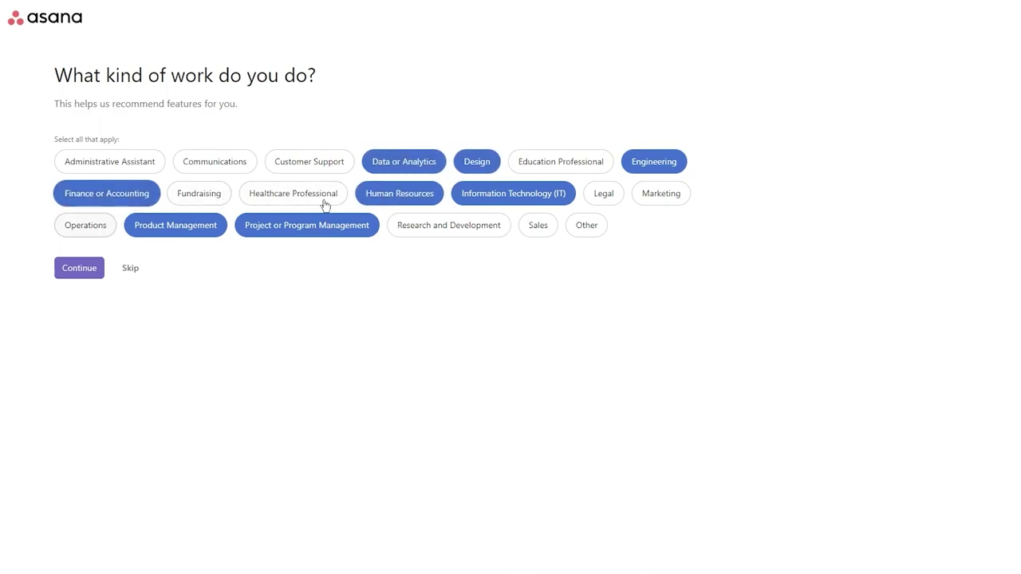
{"action": "left_click", "coordinate": [535, 229]}
{"action": "left_click", "coordinate": [458, 225]}
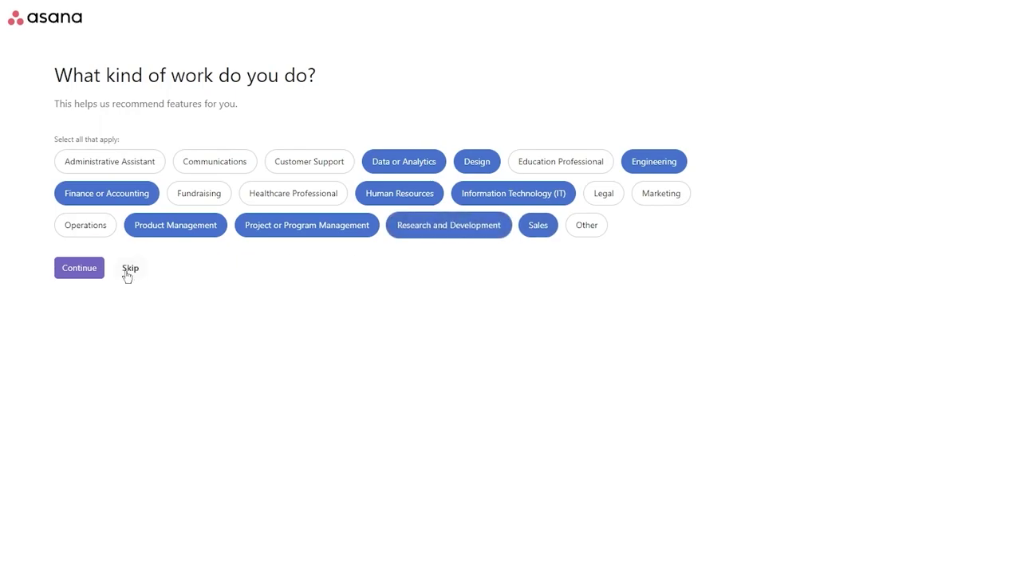
{"action": "left_click", "coordinate": [75, 273]}
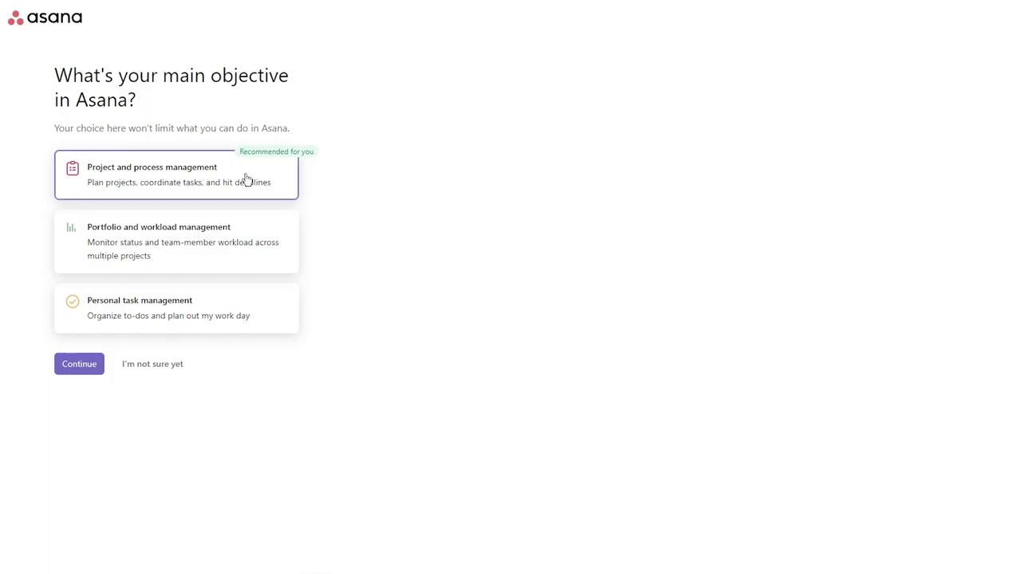
- Accept Project and process management as the main objective and name the first project "App Development Porject"
{"action": "left_click", "coordinate": [79, 364]}
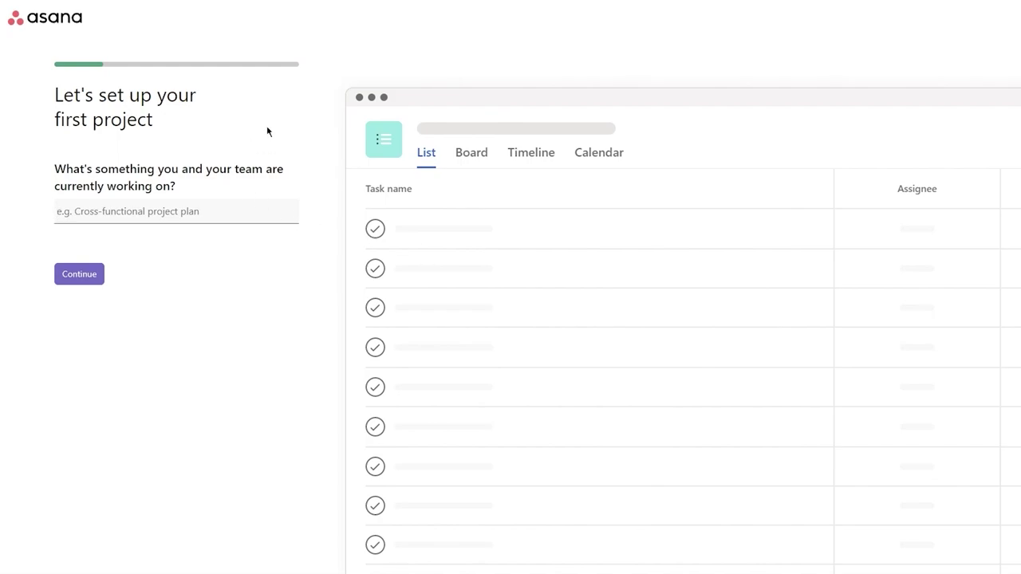
{"action": "left_click", "coordinate": [199, 209]}
{"action": "type", "text": "App Development Porject"}
{"action": "left_click", "coordinate": [82, 279]}
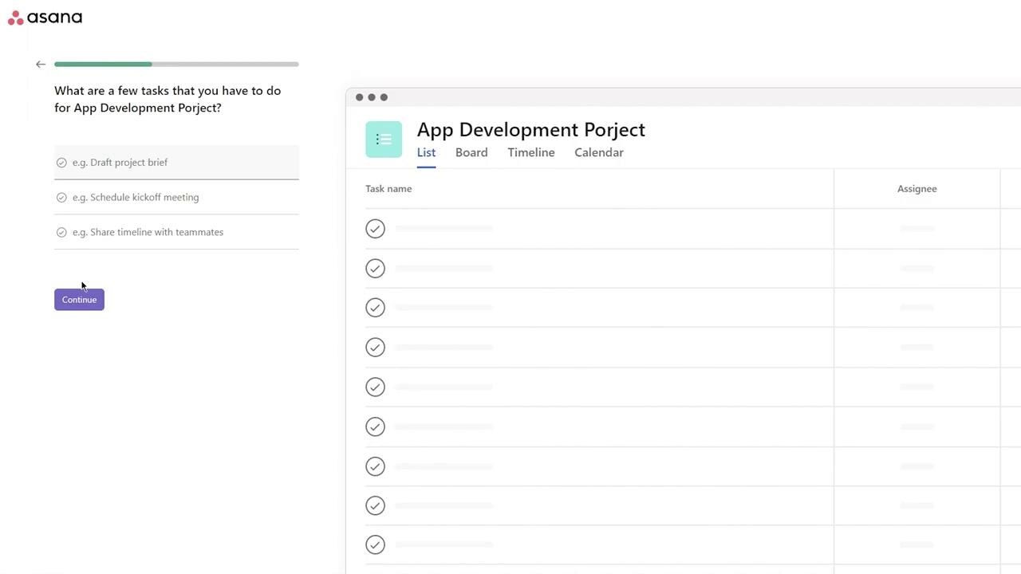
- Enter "Making an Equation for the Program" as the project's first task and activate the second task's field
{"action": "type", "text": "Making an Equation"}
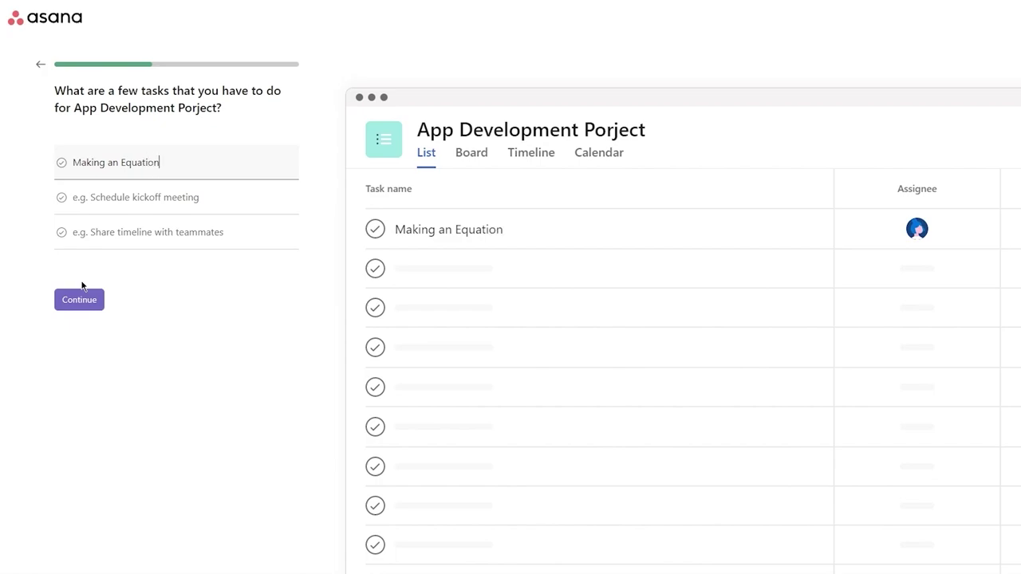
{"action": "type", "text": " for the Program"}
{"action": "left_click", "coordinate": [169, 206]}
{"action": "type", "text": "Testing t"}
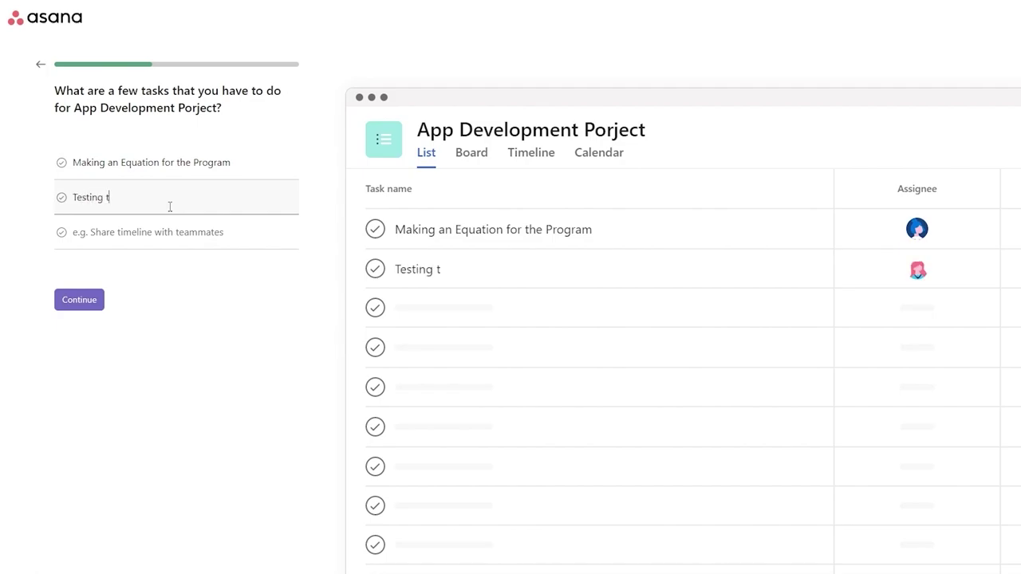
{"action": "type", "text": "he Equation"}
{"action": "key", "text": "BackSpace"}
{"action": "key", "text": "BackSpace"}
{"action": "key", "text": "BackSpace"}
{"action": "key", "text": "BackSpace"}
{"action": "key", "text": "BackSpace"}
{"action": "key", "text": "BackSpace"}
{"action": "key", "text": "BackSpace"}
{"action": "key", "text": "BackSpace"}
{"action": "key", "text": "BackSpace"}
{"action": "key", "text": "BackSpace"}
{"action": "key", "text": "BackSpace"}
{"action": "key", "text": "BackSpace"}
{"action": "key", "text": "BackSpace"}
{"action": "key", "text": "BackSpace"}
{"action": "key", "text": "BackSpace"}
{"action": "key", "text": "BackSpace"}
{"action": "key", "text": "BackSpace"}
{"action": "key", "text": "BackSpace"}
{"action": "key", "text": "BackSpace"}
{"action": "key", "text": "BackSpace"}
- Enter "Coding" as the second task and "Testing the Equation with the Code" as the third, and submit the tasks
{"action": "type", "text": "Coding"}
{"action": "left_click", "coordinate": [134, 232]}
{"action": "type", "text": "Testing the Equation with the Code"}
{"action": "left_click", "coordinate": [83, 308]}
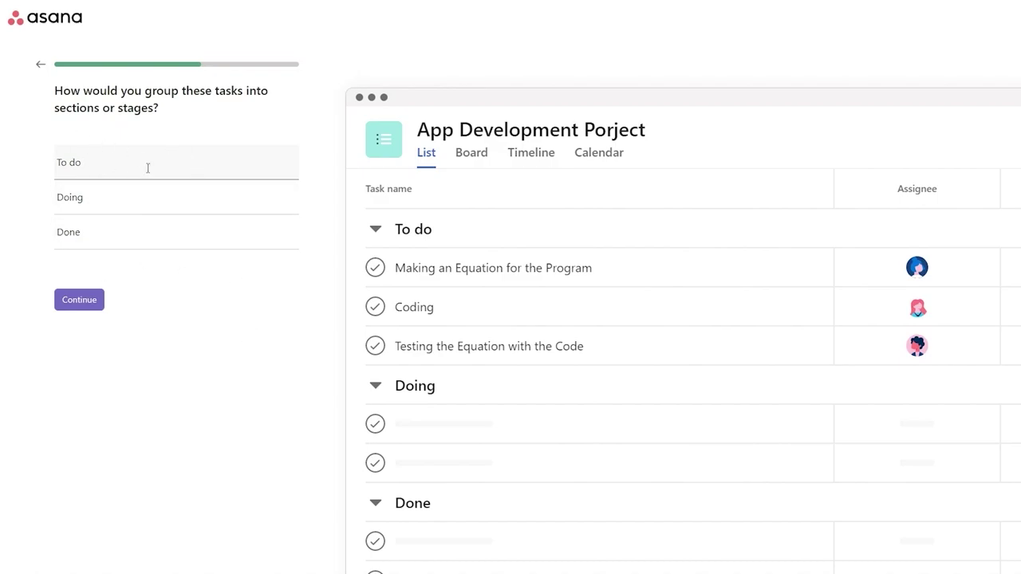
- Keep To do, Doing and Done as the project's sections and proceed to the layout choice
{"action": "left_click", "coordinate": [82, 165]}
{"action": "left_click", "coordinate": [95, 197]}
{"action": "left_click", "coordinate": [103, 232]}
{"action": "left_click", "coordinate": [81, 298]}
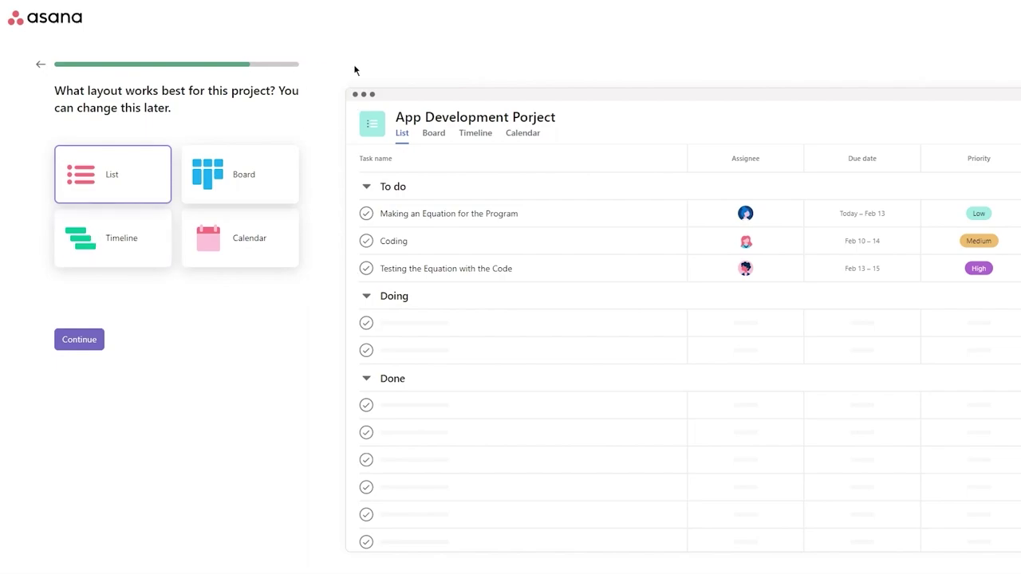
- Preview the Board, Timeline and Calendar layouts for the project, and confirm List as its layout
{"action": "left_click", "coordinate": [256, 181]}
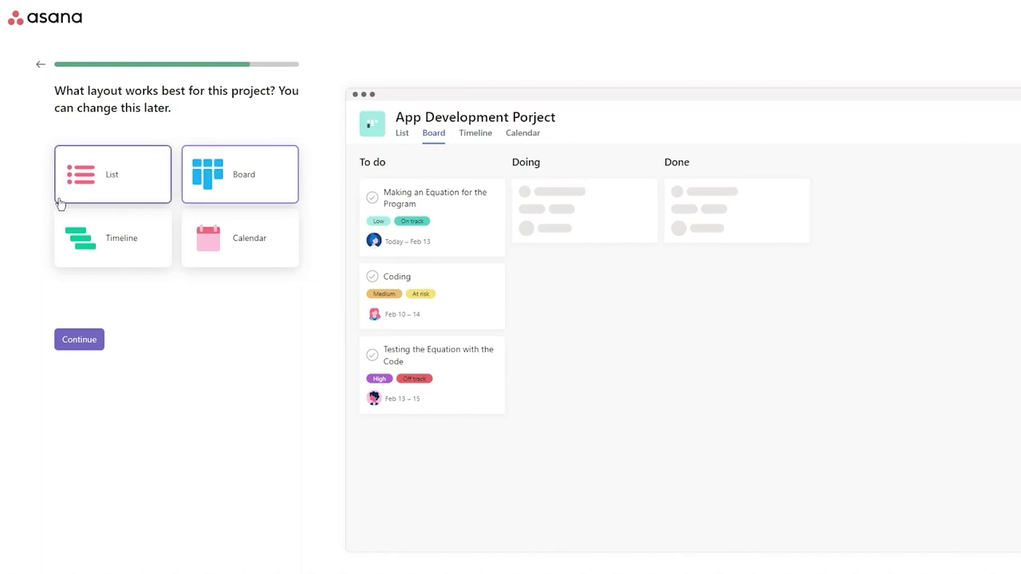
{"action": "left_click", "coordinate": [104, 183]}
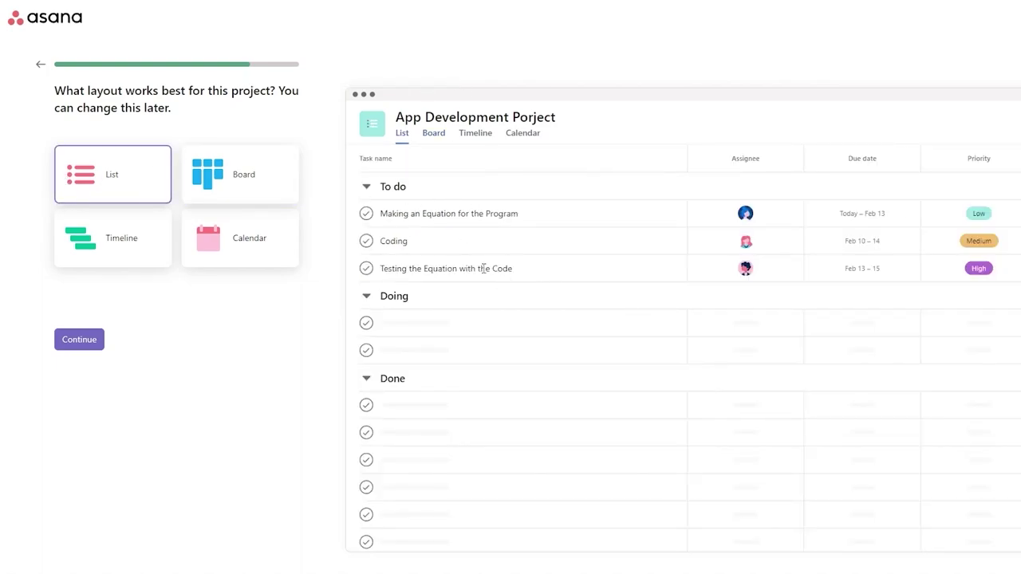
{"action": "left_click", "coordinate": [228, 162]}
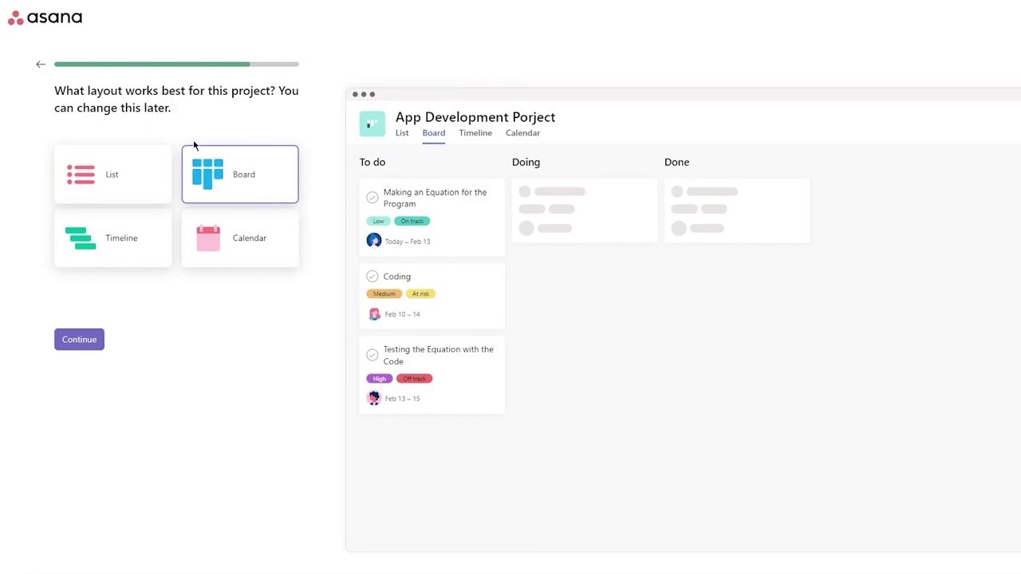
{"action": "left_click", "coordinate": [112, 244]}
{"action": "left_click", "coordinate": [252, 236]}
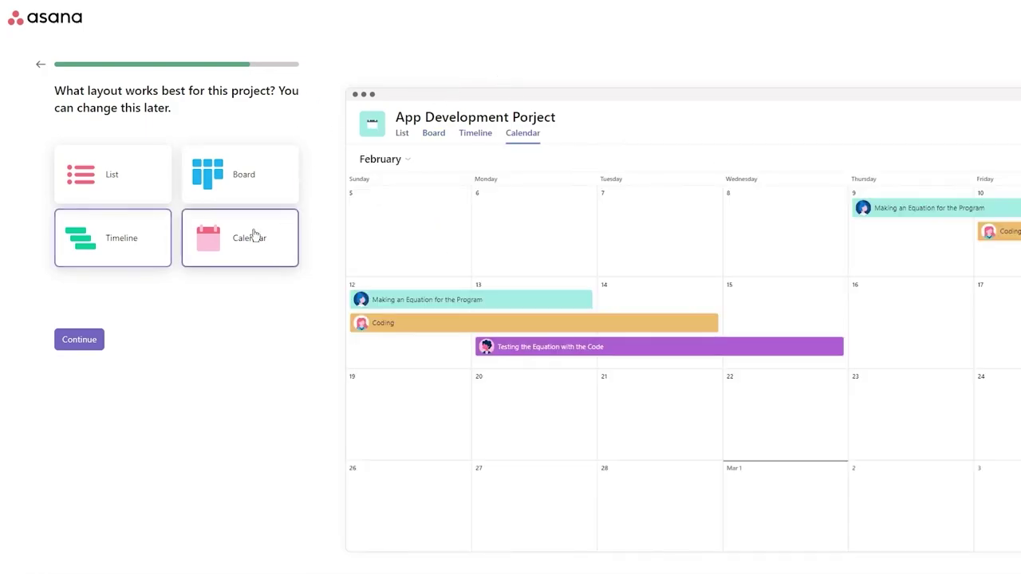
{"action": "left_click", "coordinate": [253, 194]}
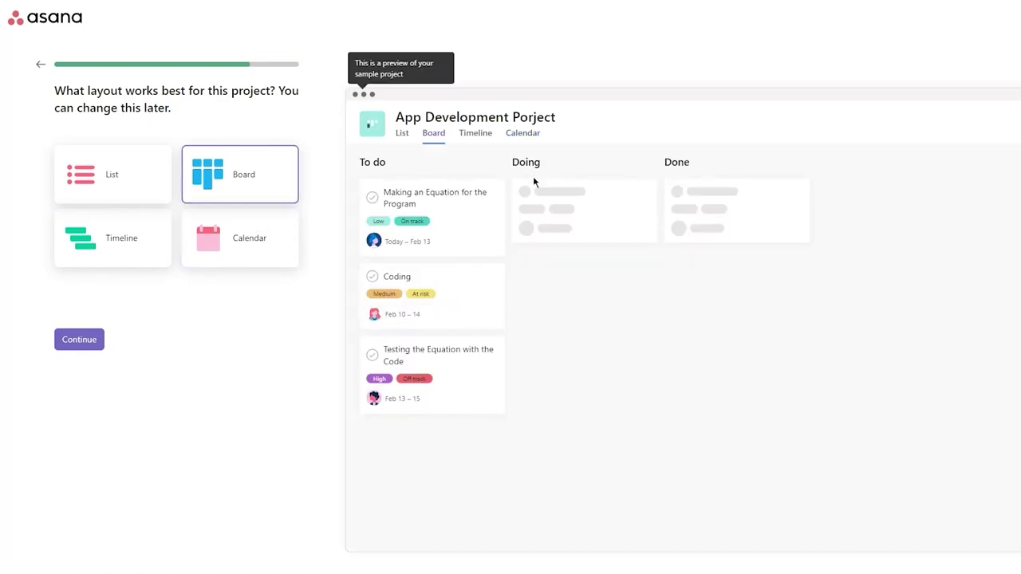
{"action": "left_click", "coordinate": [132, 185]}
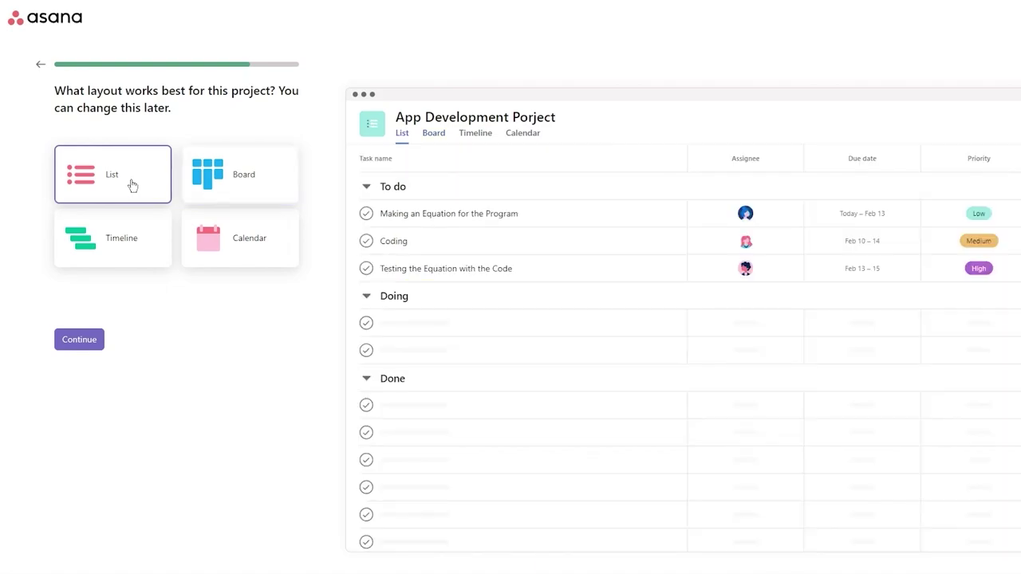
{"action": "left_click", "coordinate": [80, 340]}
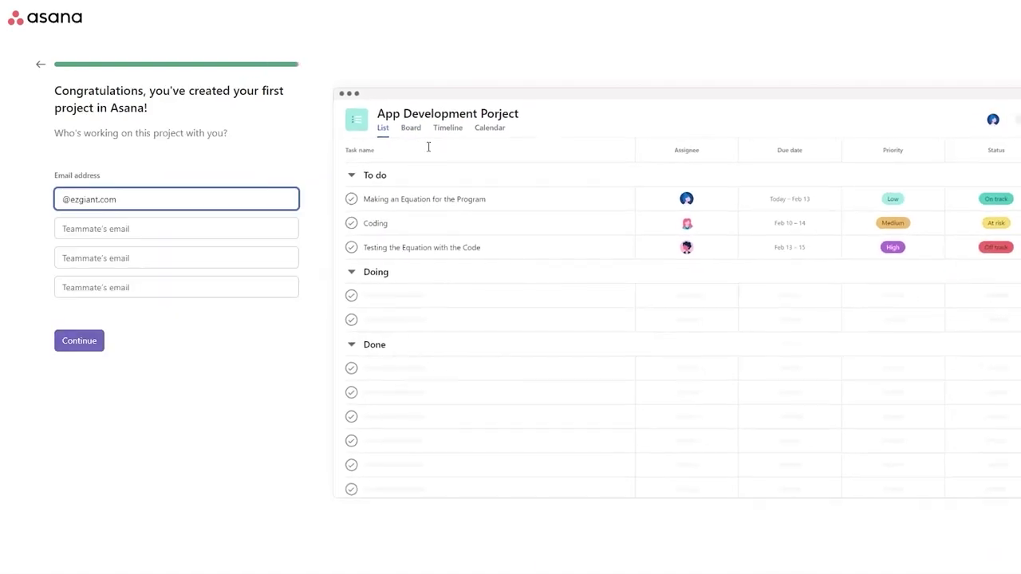
- Finish the project setup without entering any teammates' e-mail addresses, and skip the offer to get the apps
{"action": "left_click", "coordinate": [169, 230]}
{"action": "left_click", "coordinate": [141, 255]}
{"action": "left_click", "coordinate": [86, 287]}
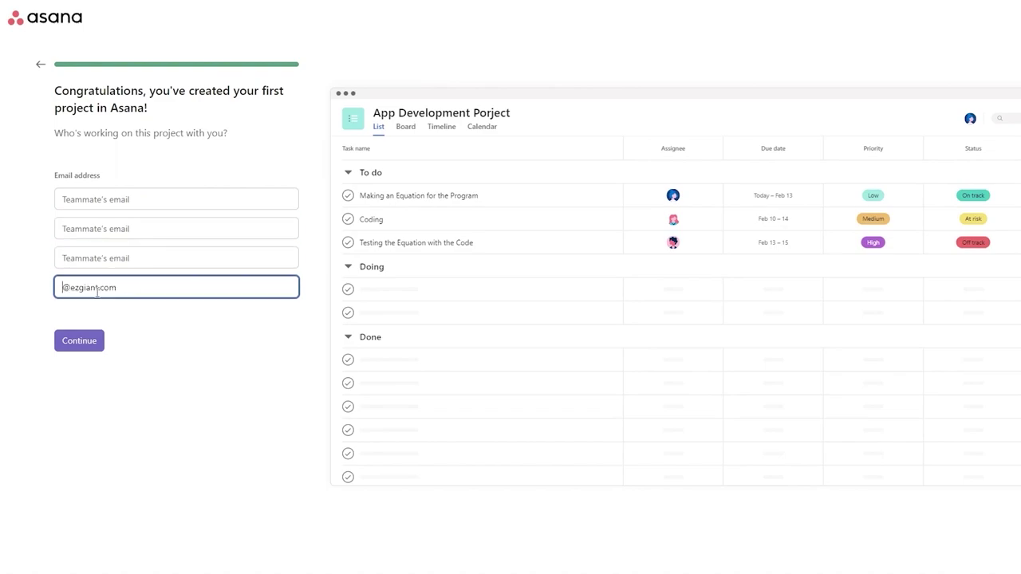
{"action": "left_click", "coordinate": [128, 226]}
{"action": "left_click", "coordinate": [79, 345]}
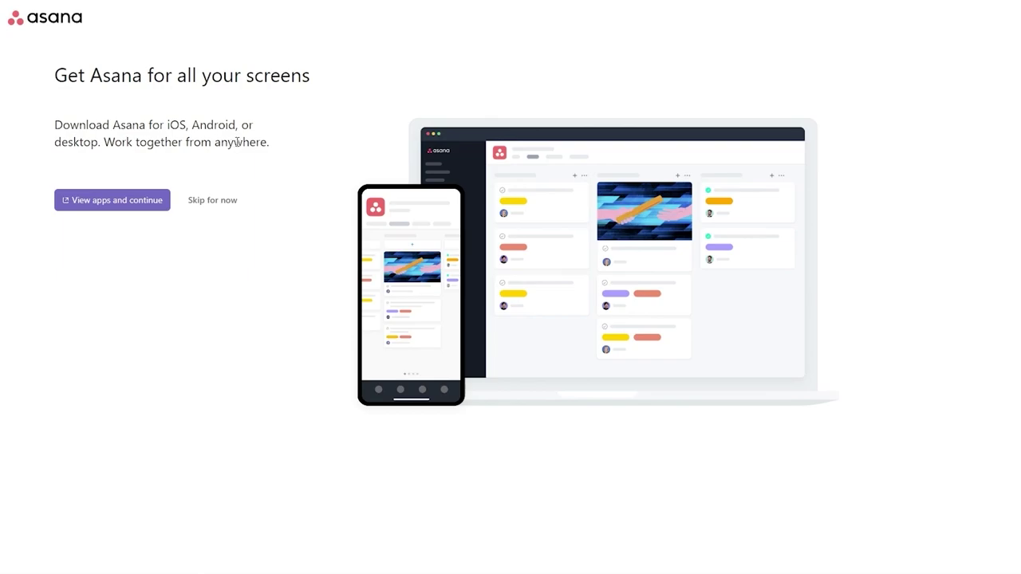
{"action": "left_click", "coordinate": [209, 204]}
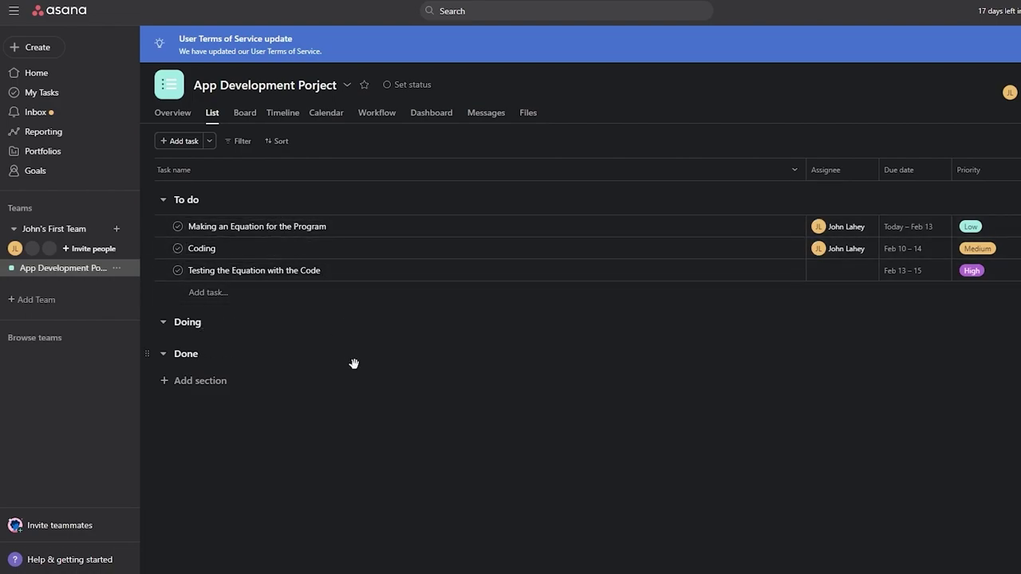
- Mark the task "Making an Equation for the Program" complete and reopen it
{"action": "left_click", "coordinate": [164, 355]}
{"action": "left_click", "coordinate": [178, 227]}
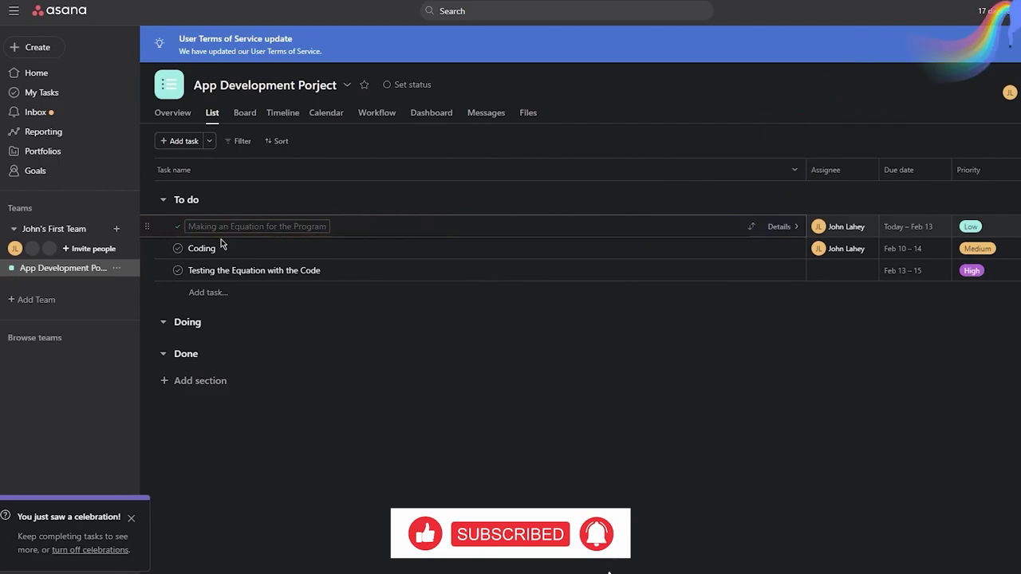
{"action": "left_click", "coordinate": [178, 226]}
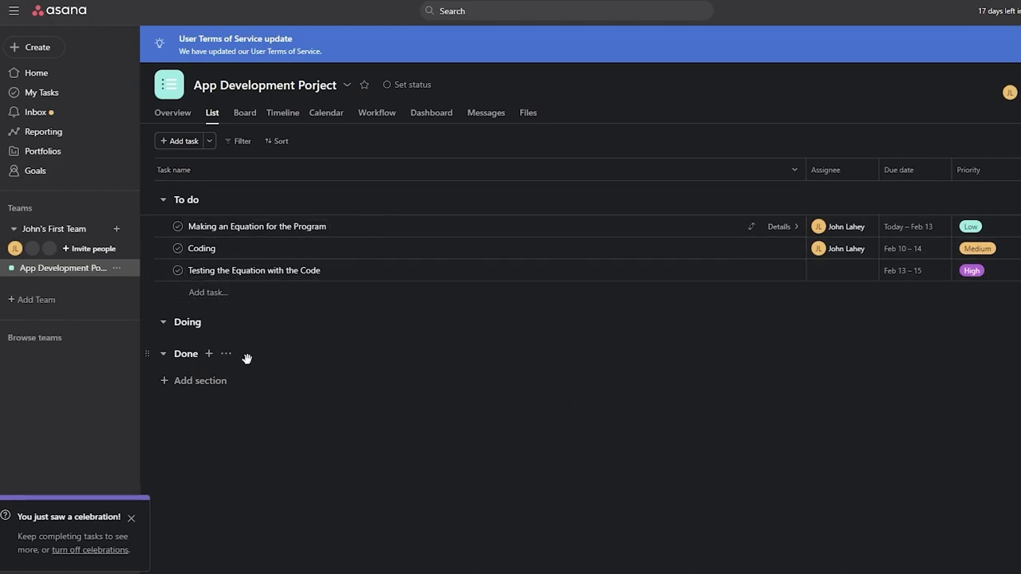
- Add a task named "new concept" at the end of the To do section
{"action": "left_click", "coordinate": [213, 302]}
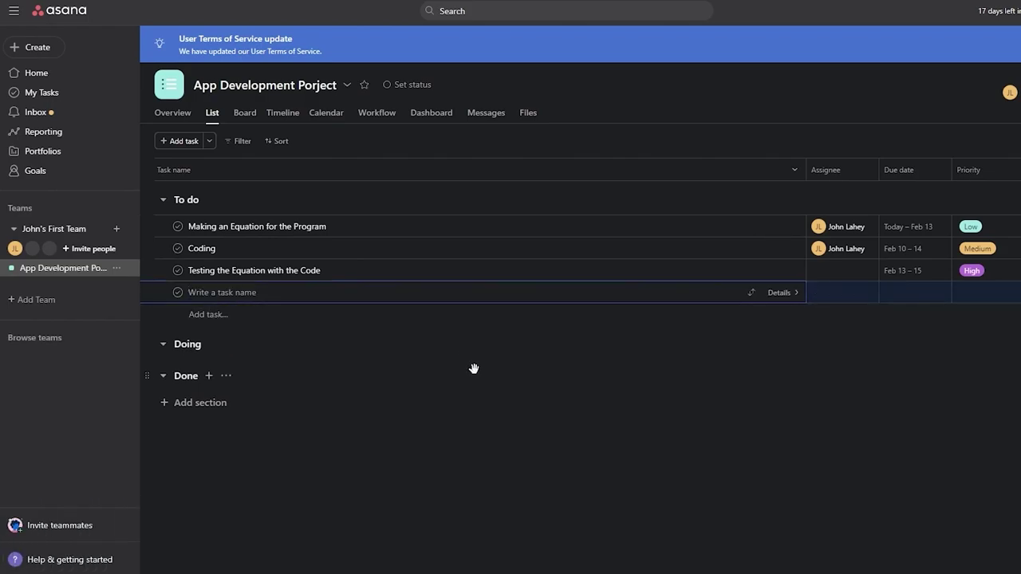
{"action": "type", "text": "new concept"}
{"action": "key", "text": "Return"}
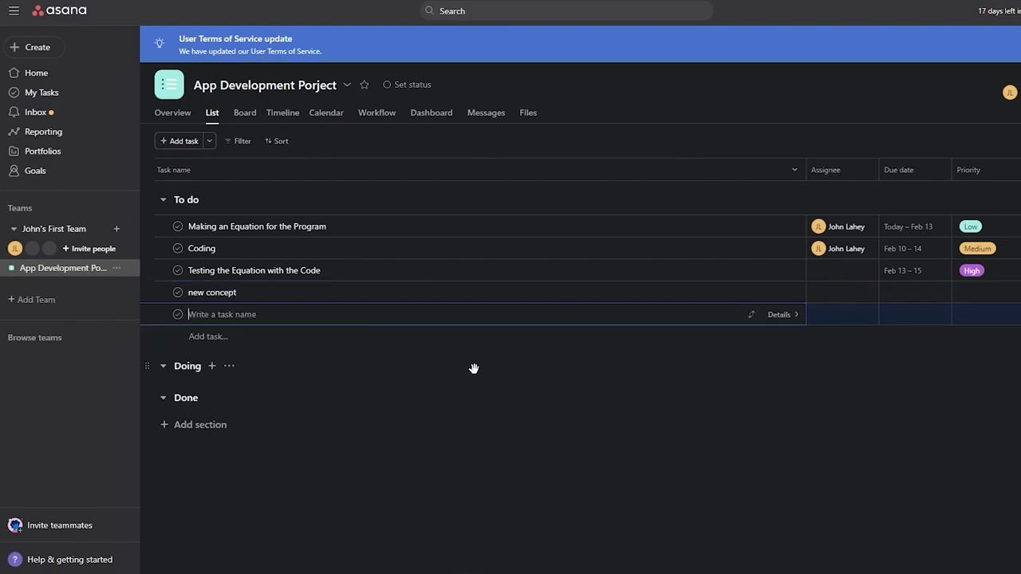
{"action": "key", "text": "Escape"}
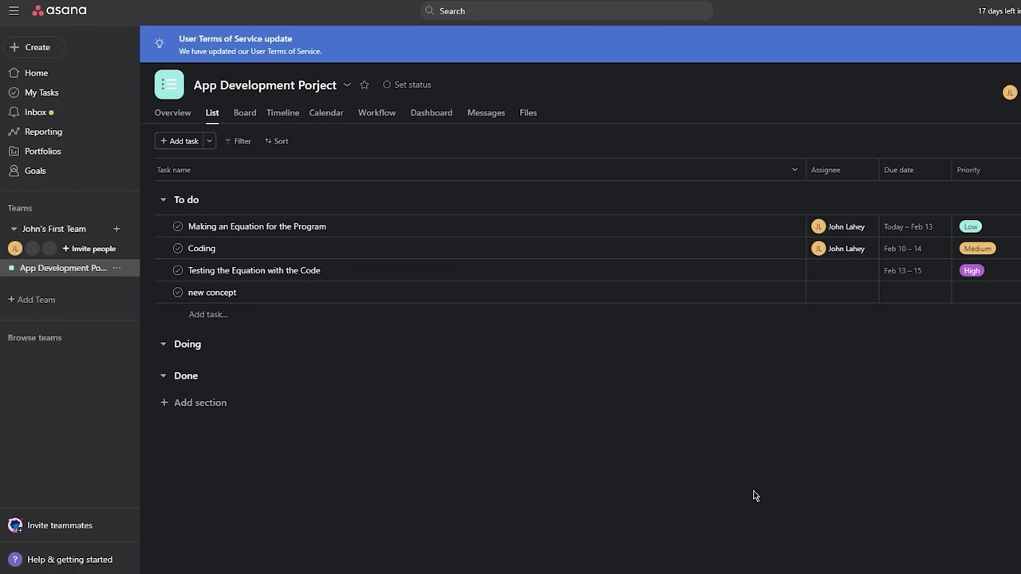
- Add a section named "Trash" below the Done section
{"action": "left_click", "coordinate": [198, 403]}
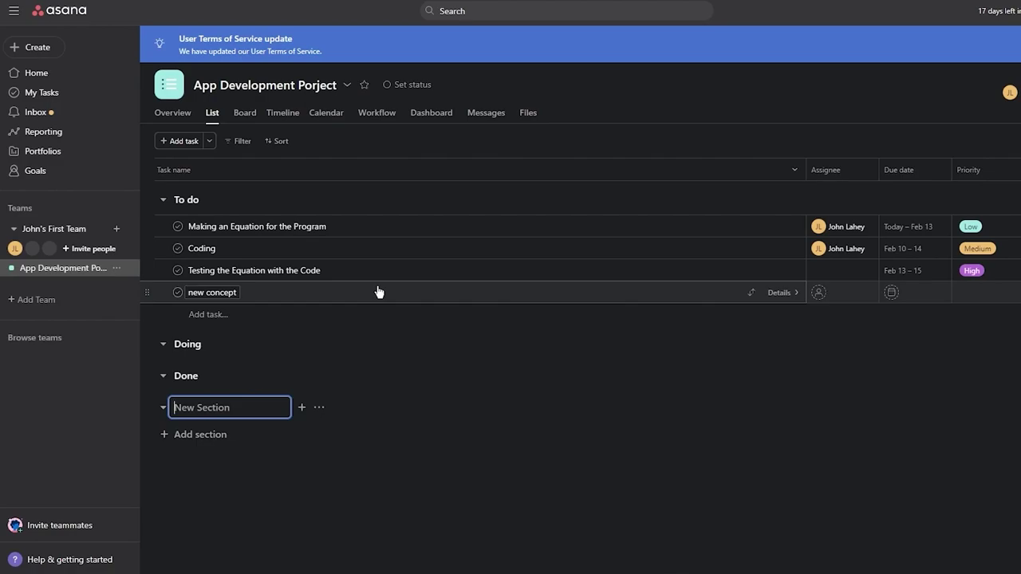
{"action": "type", "text": "Trash"}
{"action": "key", "text": "Return"}
{"action": "key", "text": "Escape"}
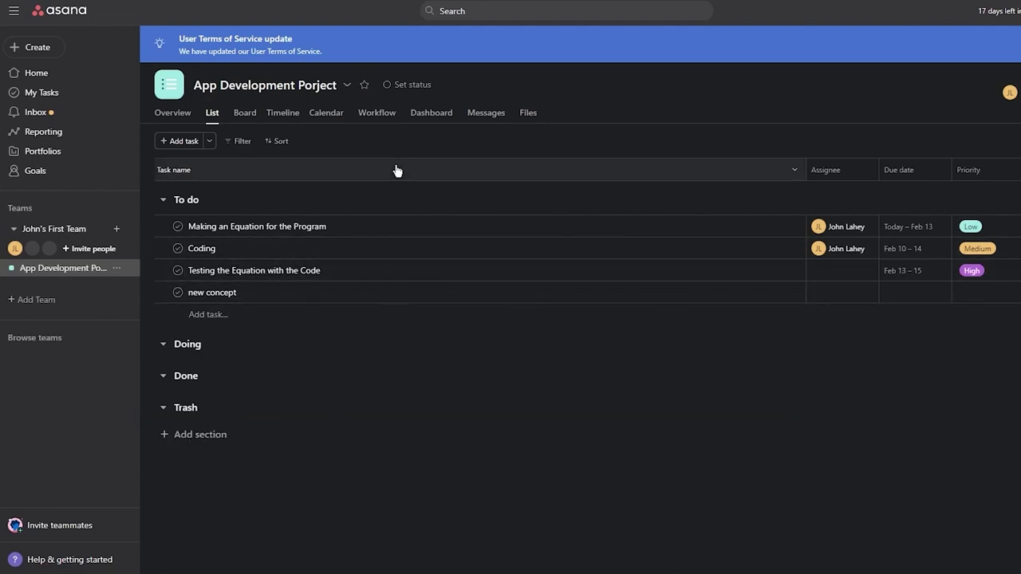
- Open the details of the Coding task, remove its assignee and leave it unassigned
{"action": "left_click", "coordinate": [422, 295], "text": "shift"}
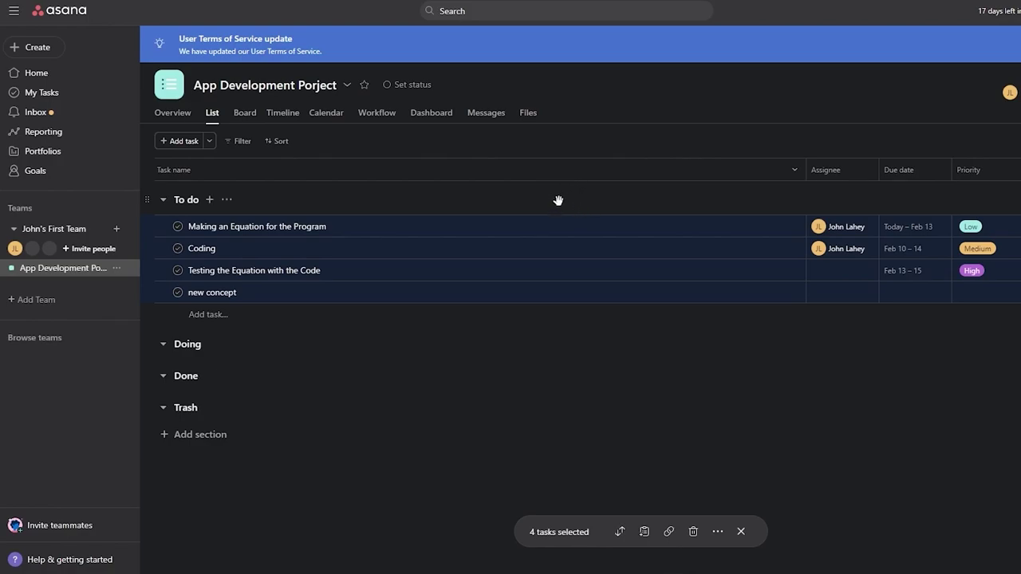
{"action": "left_click", "coordinate": [553, 252]}
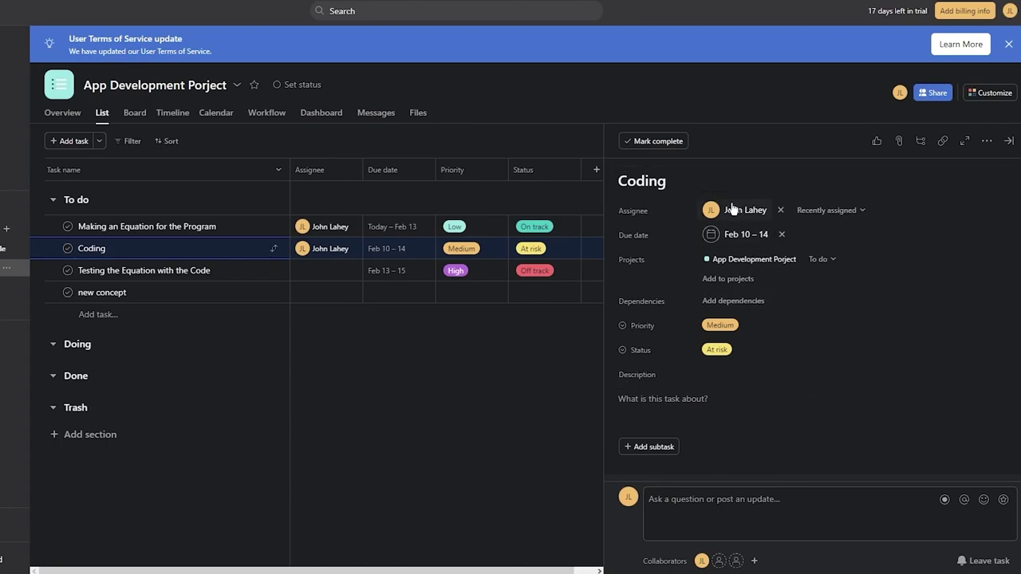
{"action": "mouse_move", "coordinate": [733, 209]}
{"action": "right_click", "coordinate": [780, 215]}
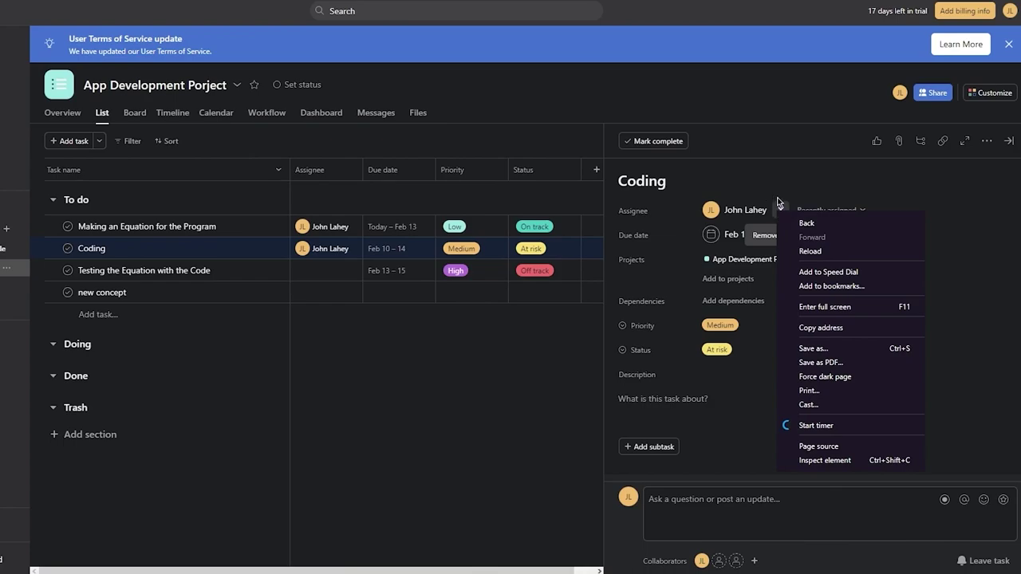
{"action": "key", "text": "Escape"}
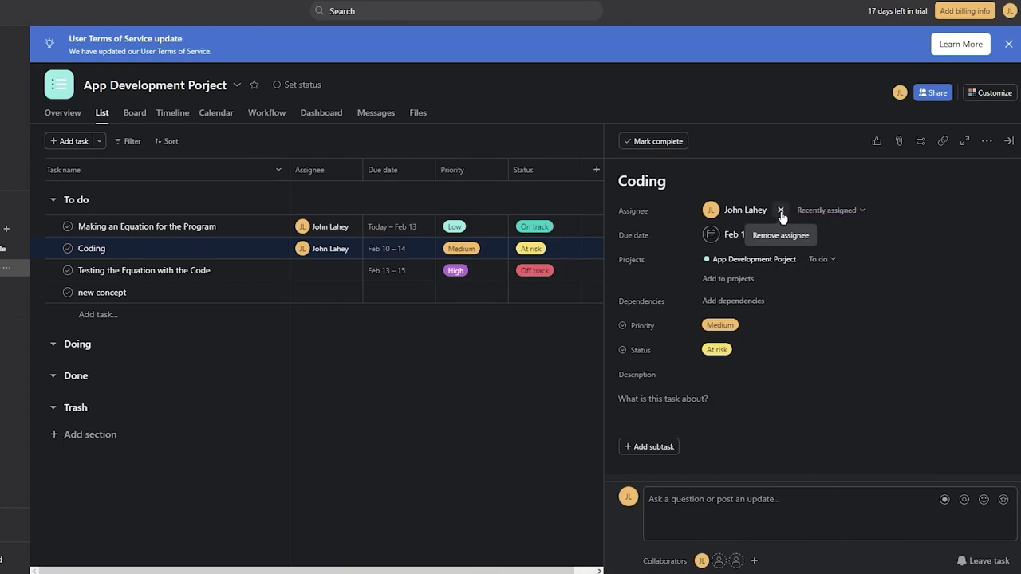
{"action": "left_click", "coordinate": [781, 212]}
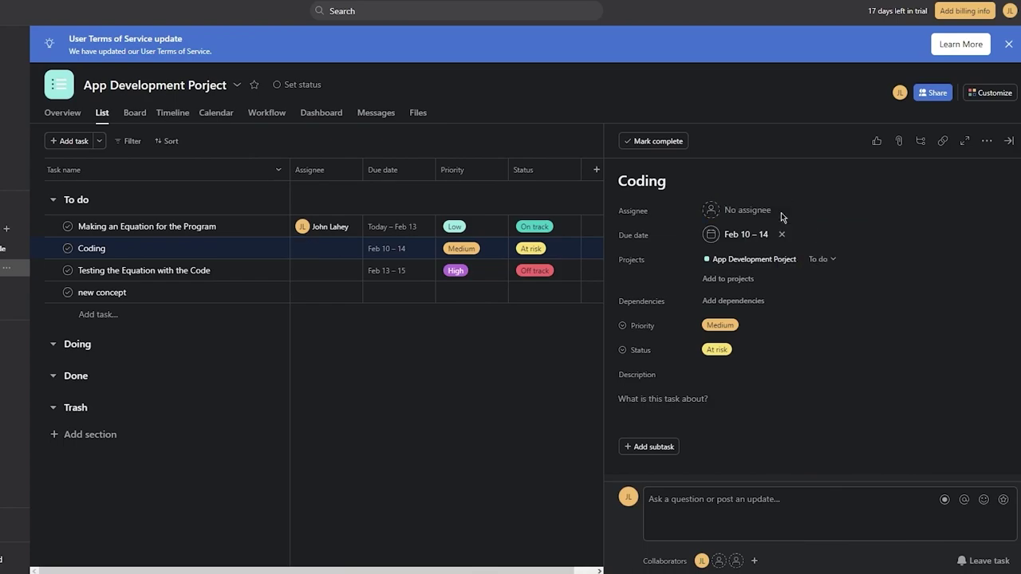
{"action": "left_click", "coordinate": [739, 212]}
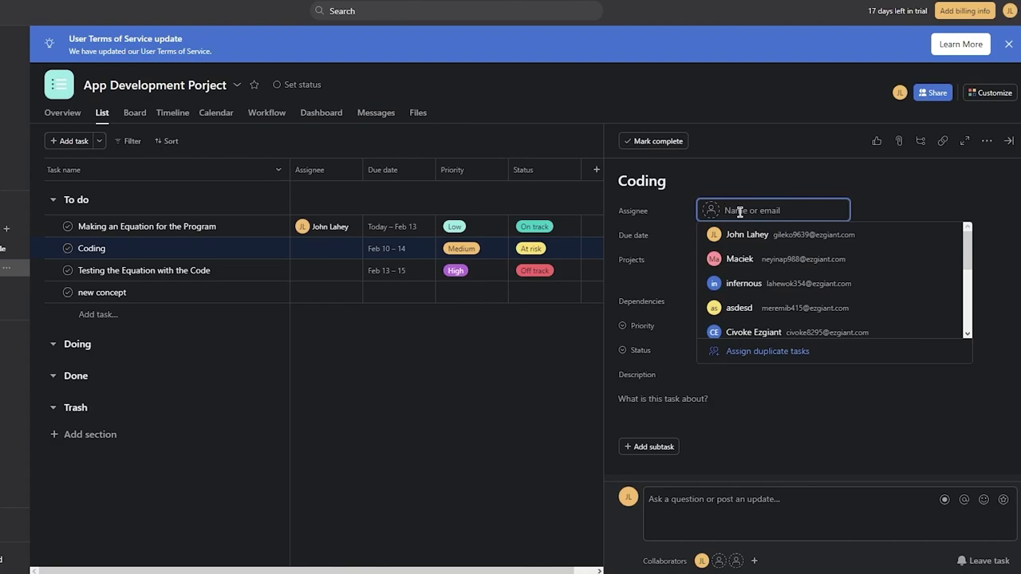
{"action": "left_click", "coordinate": [881, 194]}
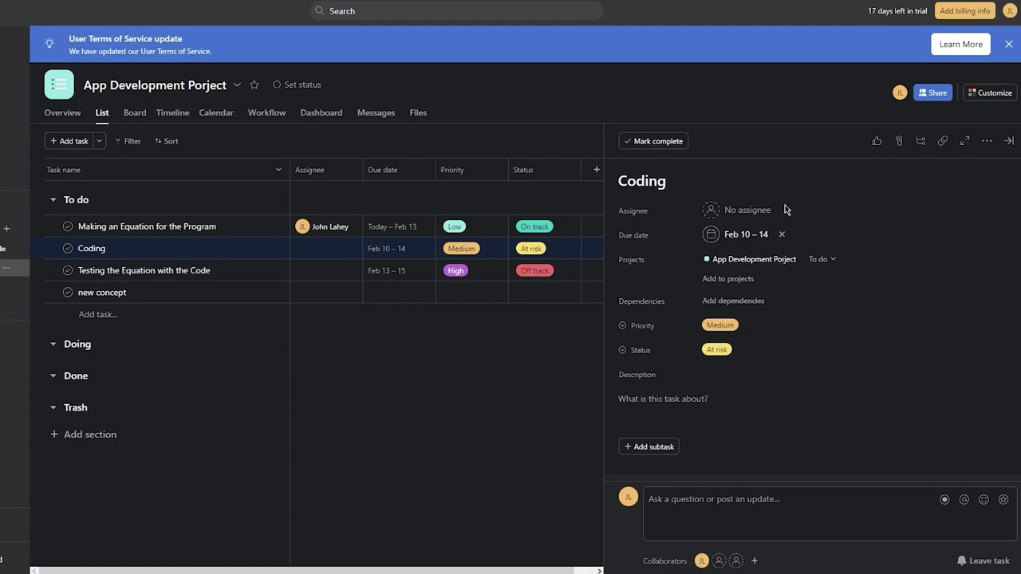
- Set the Coding task's date range to 02/09/23 through 02/22/23
{"action": "left_click", "coordinate": [746, 239]}
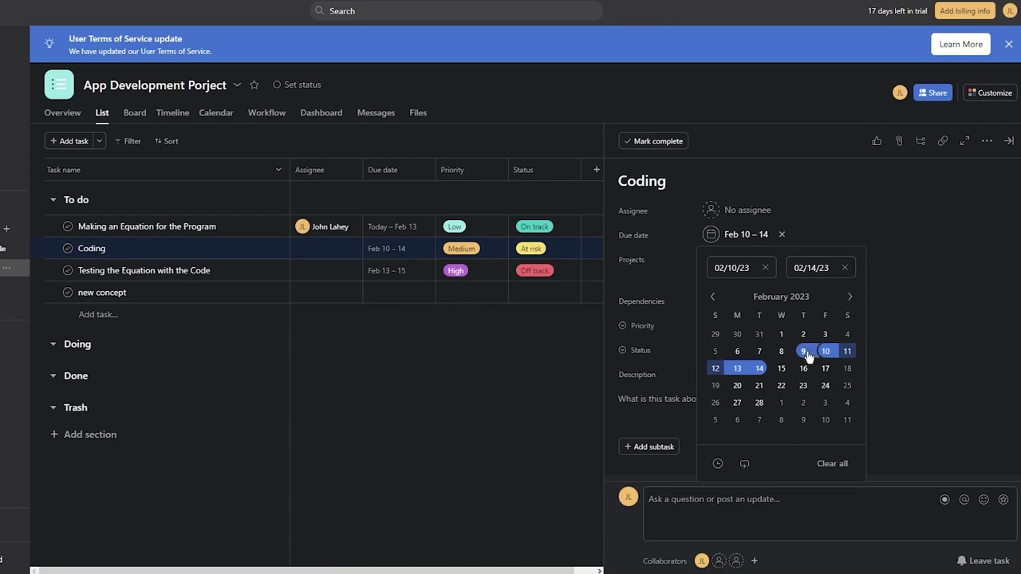
{"action": "left_click", "coordinate": [804, 353]}
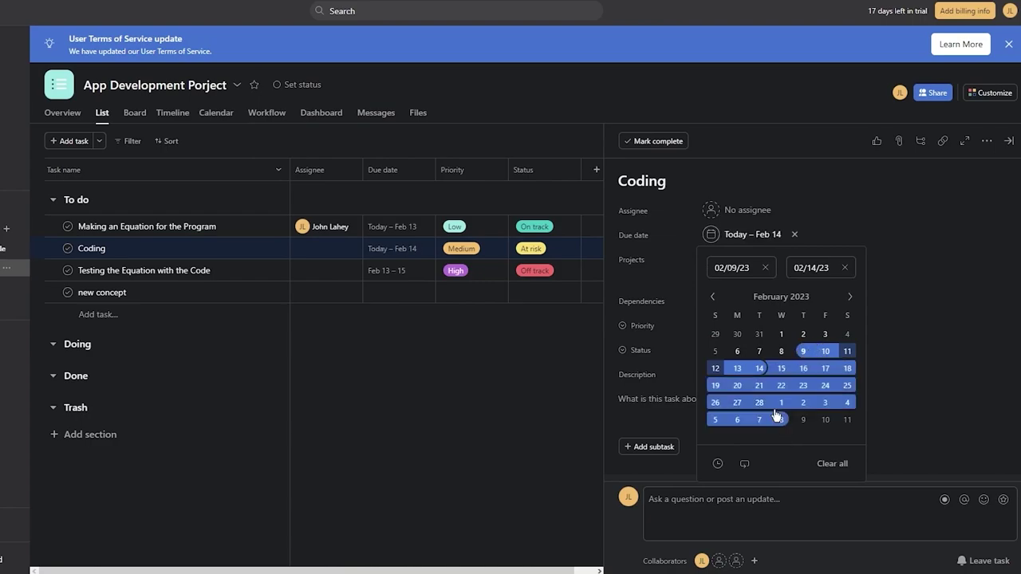
{"action": "left_click", "coordinate": [786, 390]}
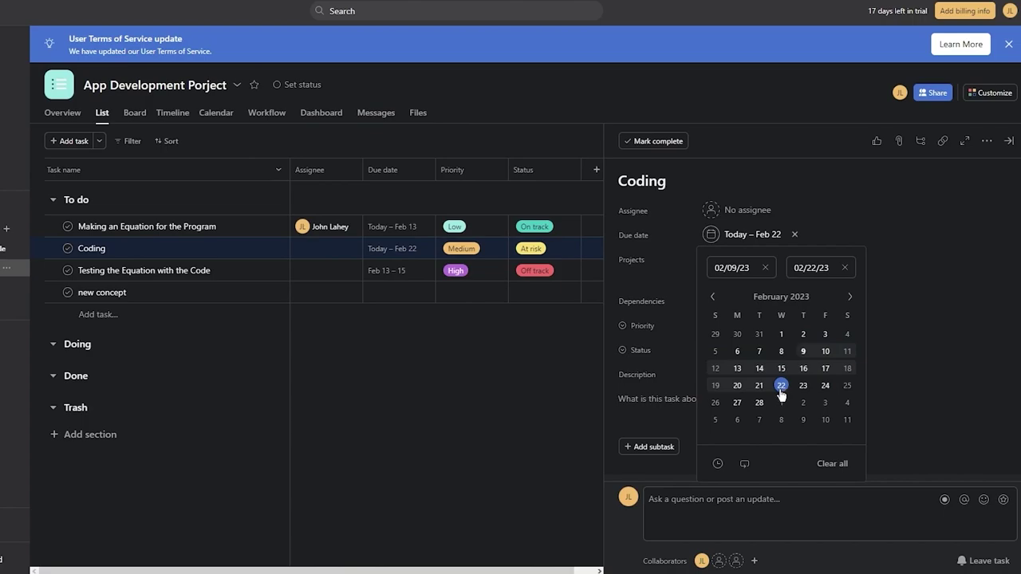
{"action": "left_click", "coordinate": [907, 351]}
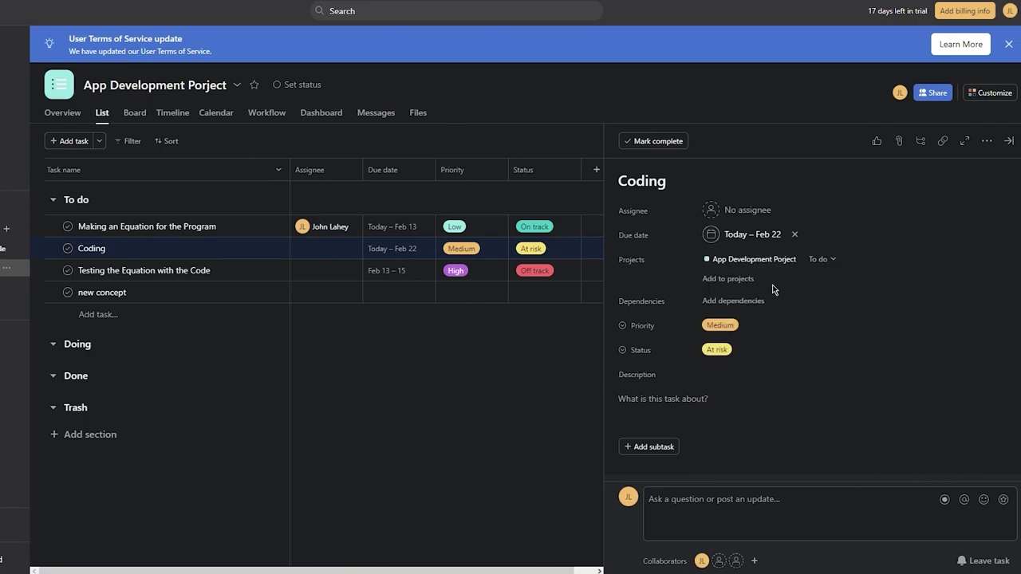
- Move the Coding task through the project's Doing and Done sections and return it to To do
{"action": "left_click", "coordinate": [825, 260]}
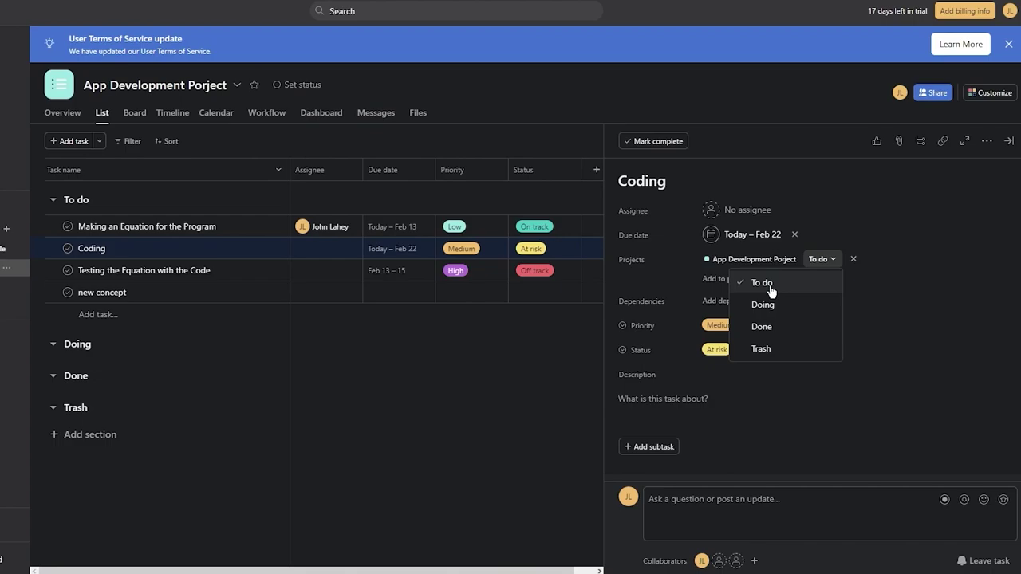
{"action": "left_click", "coordinate": [775, 307]}
{"action": "left_click", "coordinate": [825, 261]}
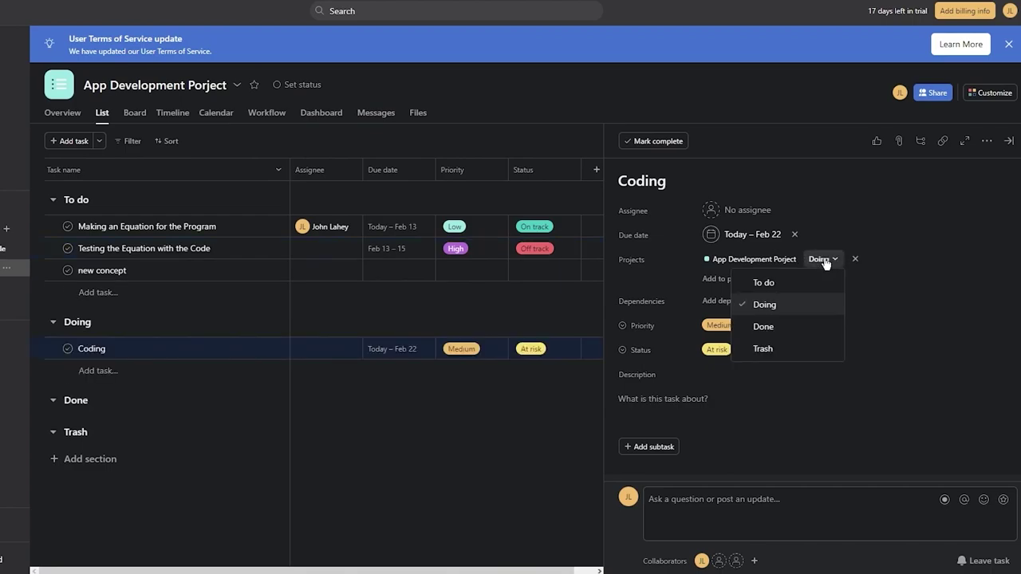
{"action": "left_click", "coordinate": [793, 328]}
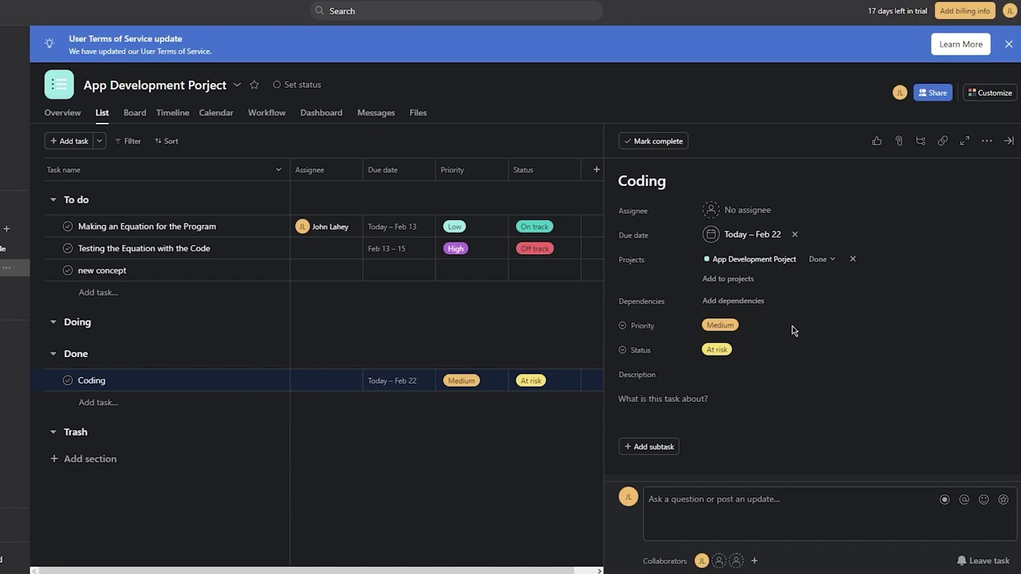
{"action": "left_click", "coordinate": [828, 260]}
{"action": "left_click", "coordinate": [761, 282]}
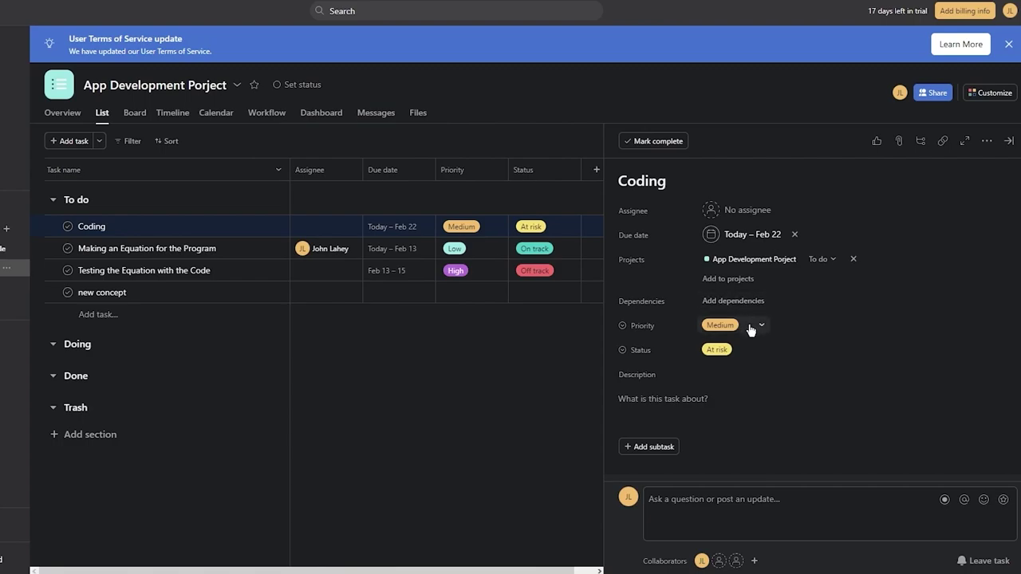
- Set the Coding task's priority to High and its status to On track
{"action": "left_click", "coordinate": [750, 328]}
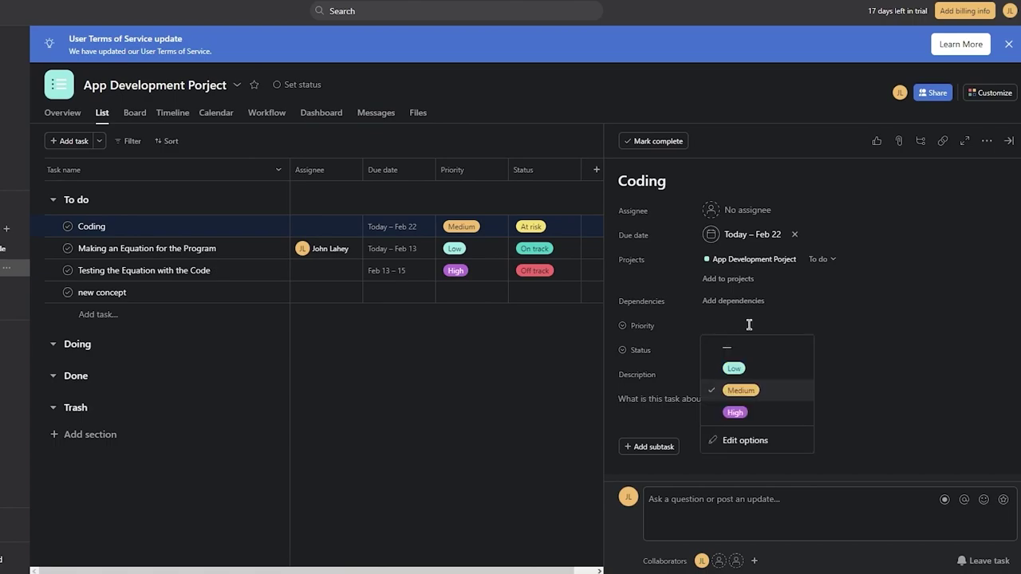
{"action": "left_click", "coordinate": [735, 413]}
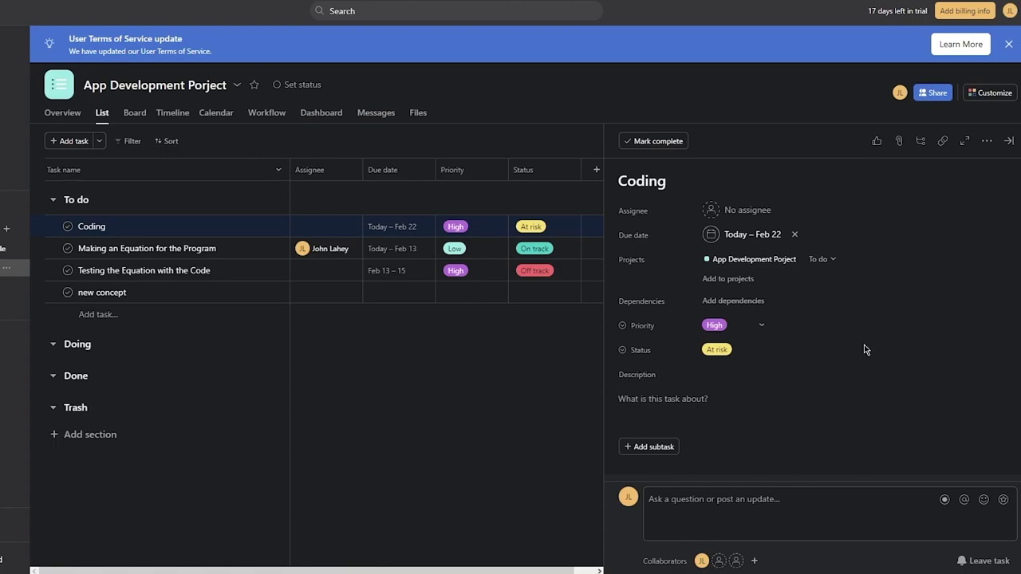
{"action": "left_click", "coordinate": [722, 351]}
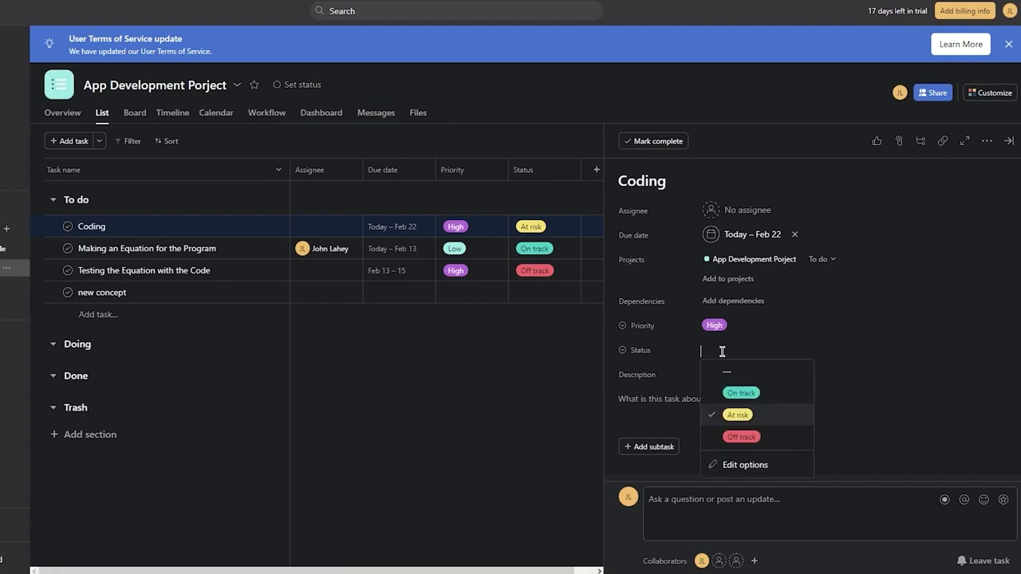
{"action": "left_click", "coordinate": [736, 413]}
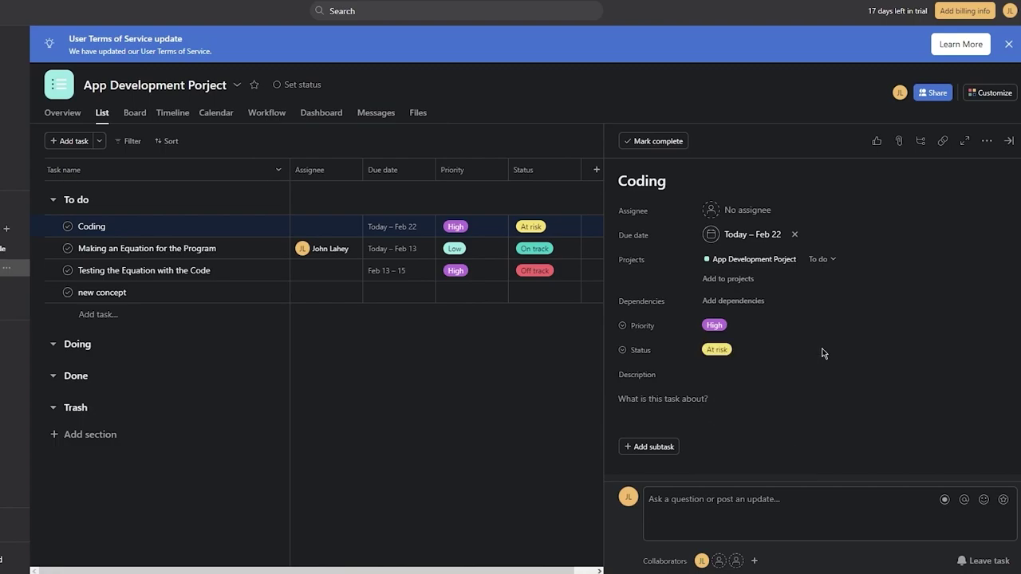
{"action": "left_click", "coordinate": [726, 353]}
{"action": "left_click", "coordinate": [773, 341]}
{"action": "left_click", "coordinate": [733, 355]}
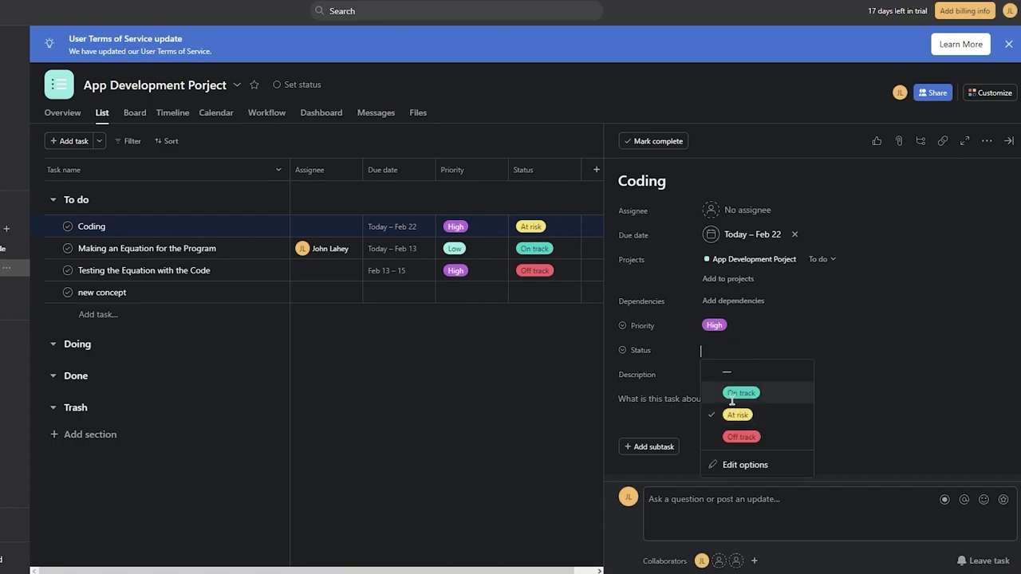
{"action": "left_click", "coordinate": [740, 393]}
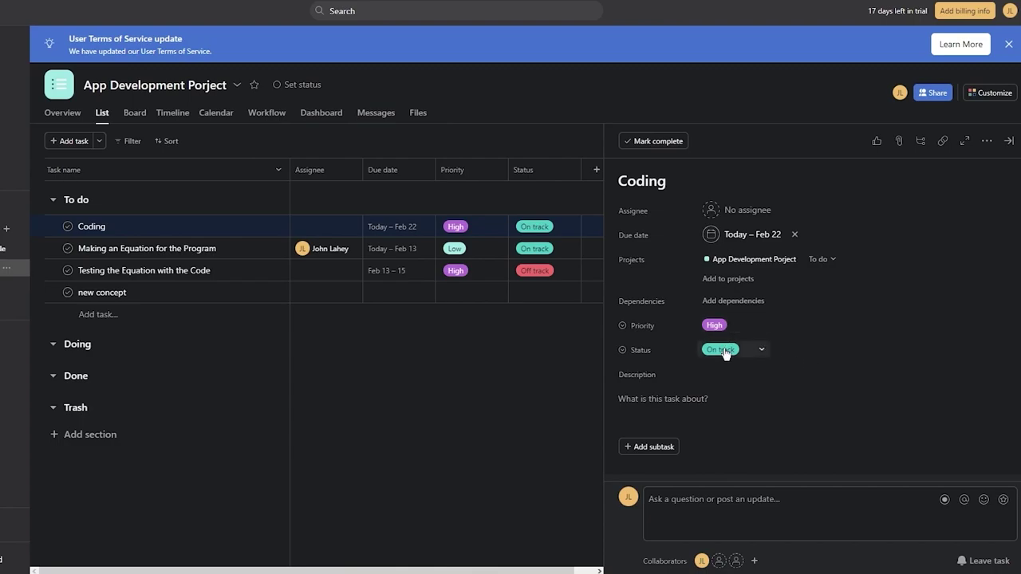
- Start the Coding task's description with "In this task i want you to create a code for the UI of our program and"
{"action": "left_click", "coordinate": [675, 401]}
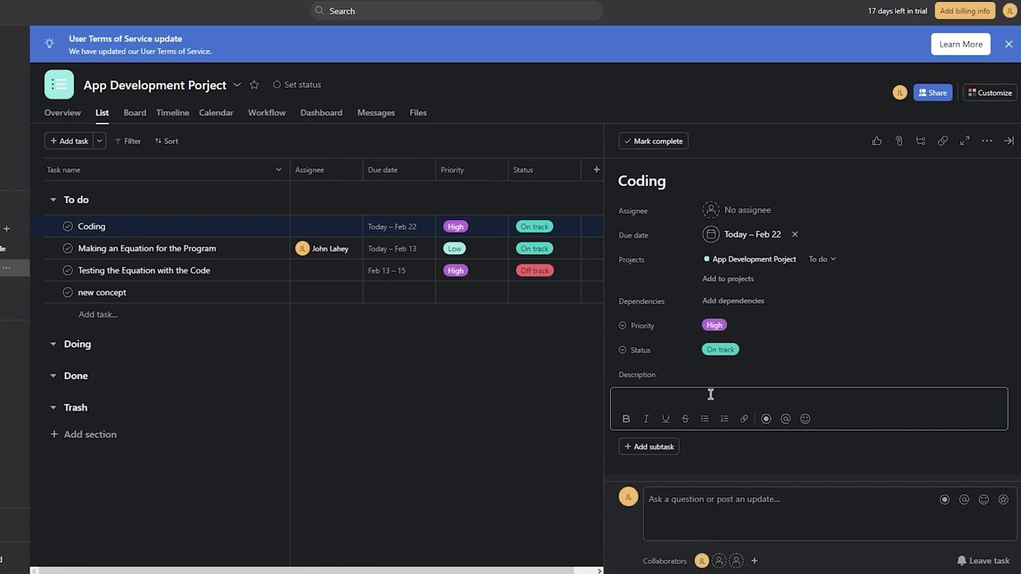
{"action": "type", "text": "In this task i want you to create a code for the UI of our program and"}
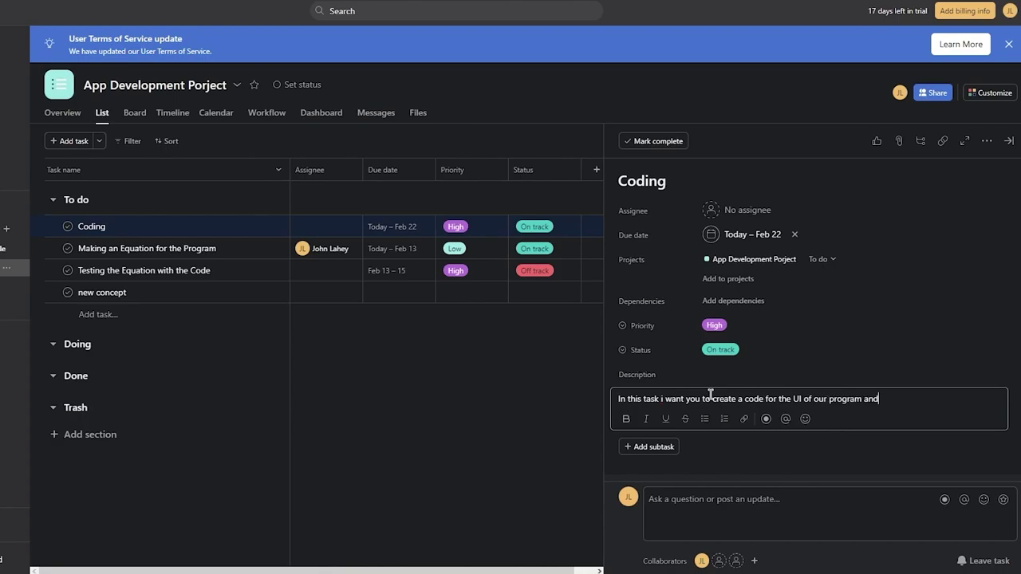
- Complete the Coding task's description with "please do make sure to make it look very nice"
{"action": "type", "text": " please do make sure to make it"}
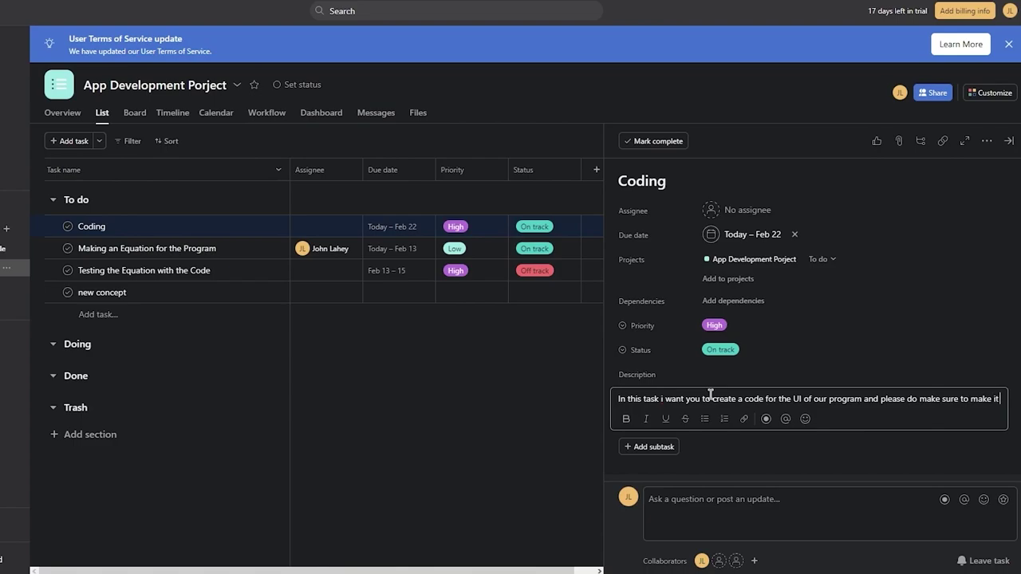
{"action": "type", "text": " look very nice"}
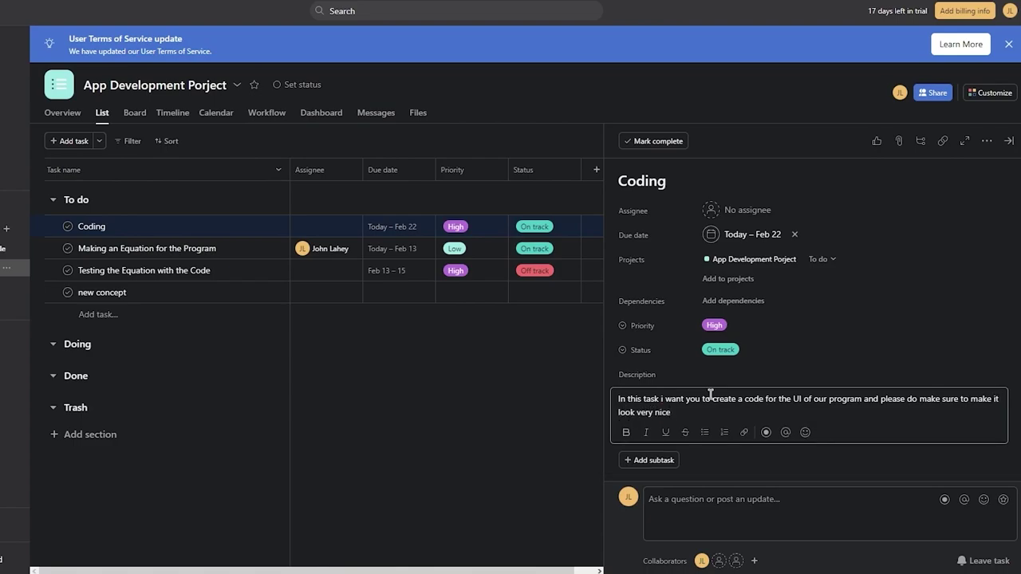
- Add the subtasks "create a code for ui" and "create a good color scheme for UI" to the Coding task
{"action": "key", "text": "Return"}
{"action": "key", "text": "BackSpace"}
{"action": "scroll", "coordinate": [711, 395], "scroll_direction": "down", "scroll_amount": 2}
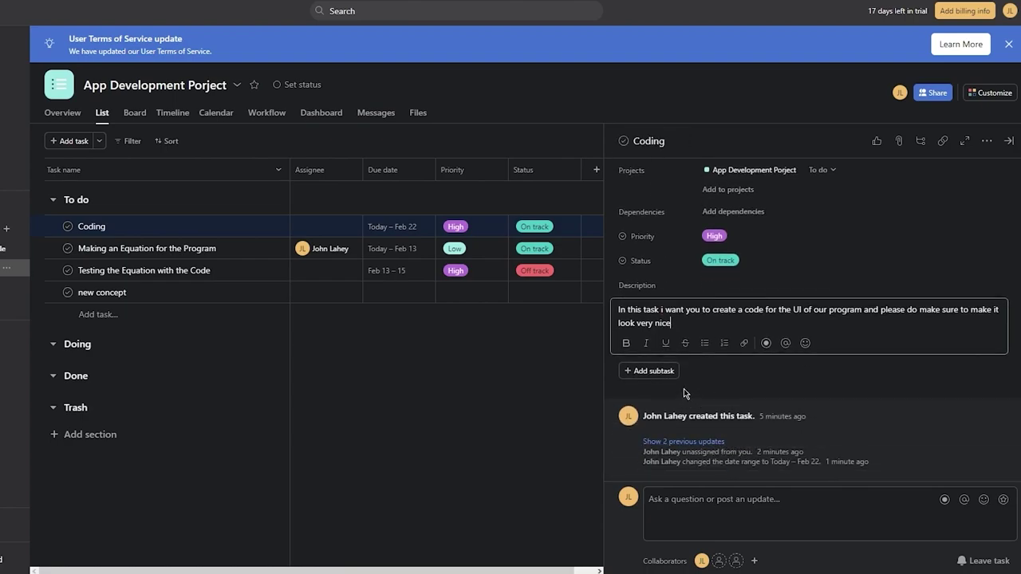
{"action": "left_click", "coordinate": [663, 375]}
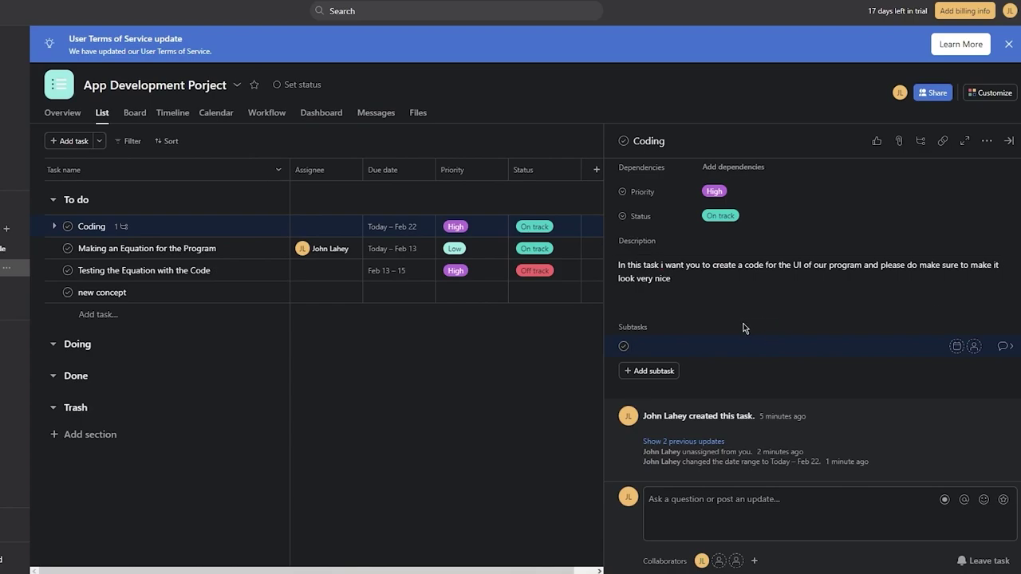
{"action": "type", "text": "create a code for ui"}
{"action": "key", "text": "Return"}
{"action": "type", "text": "create a "}
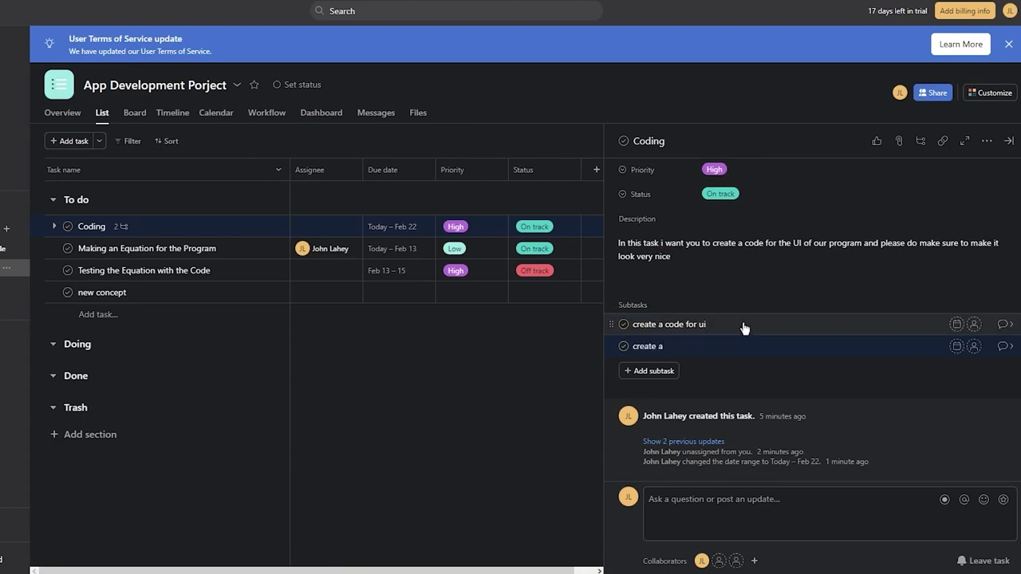
{"action": "type", "text": "good color scheme for UI"}
{"action": "key", "text": "Return"}
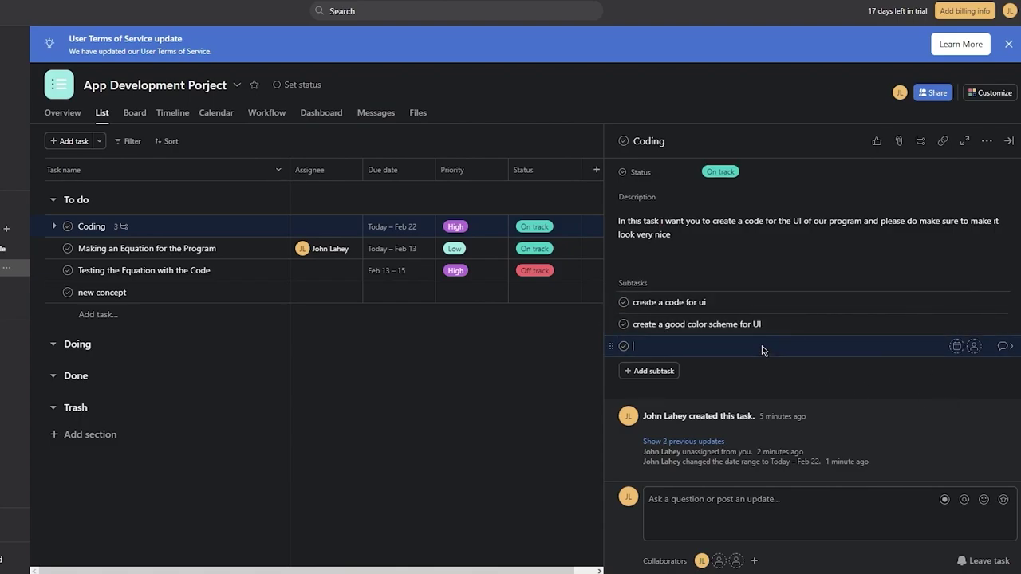
{"action": "key", "text": "BackSpace"}
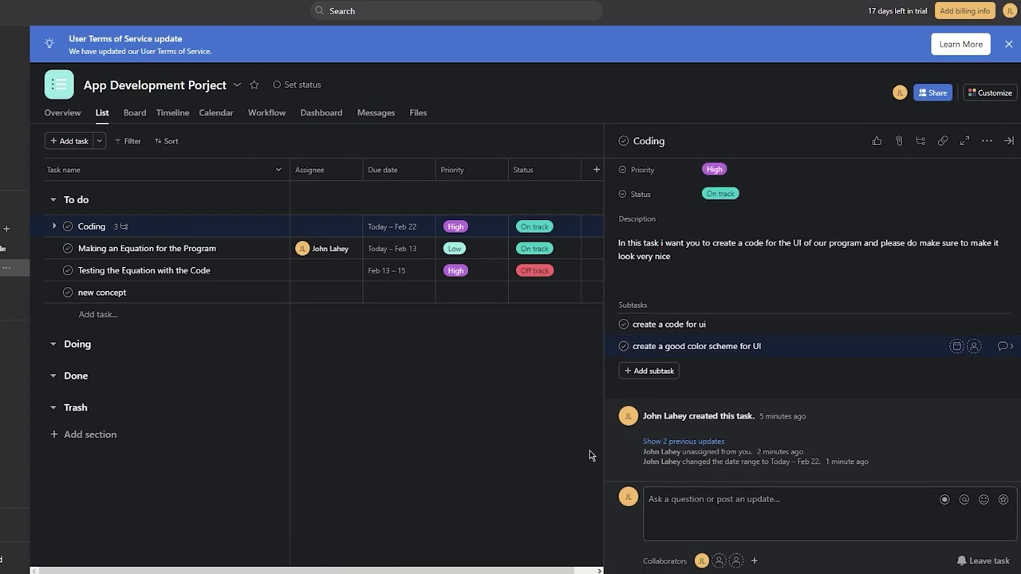
- View the Coding task's comment box without posting anything and close the task details
{"action": "left_click", "coordinate": [715, 514]}
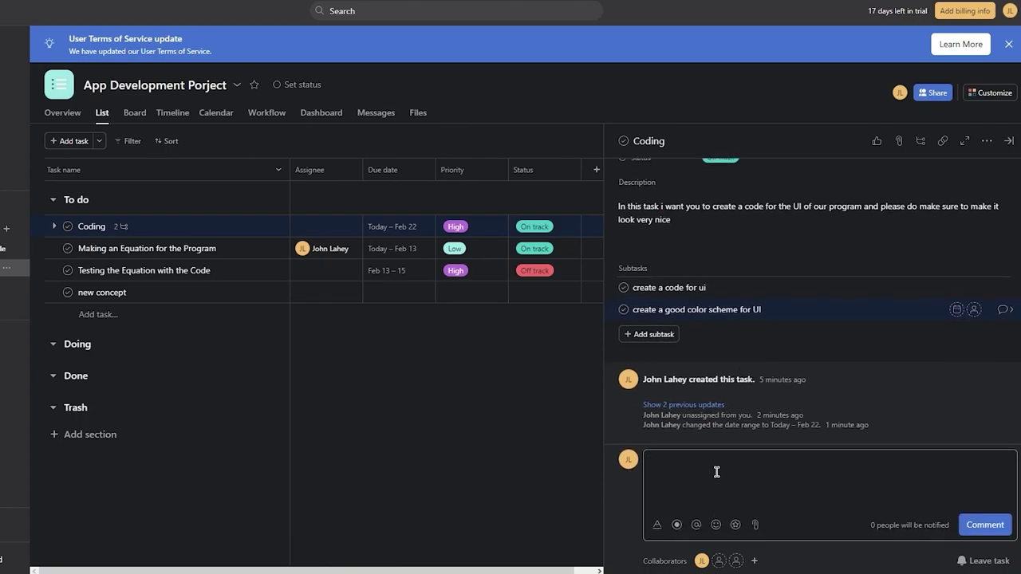
{"action": "left_click", "coordinate": [459, 409]}
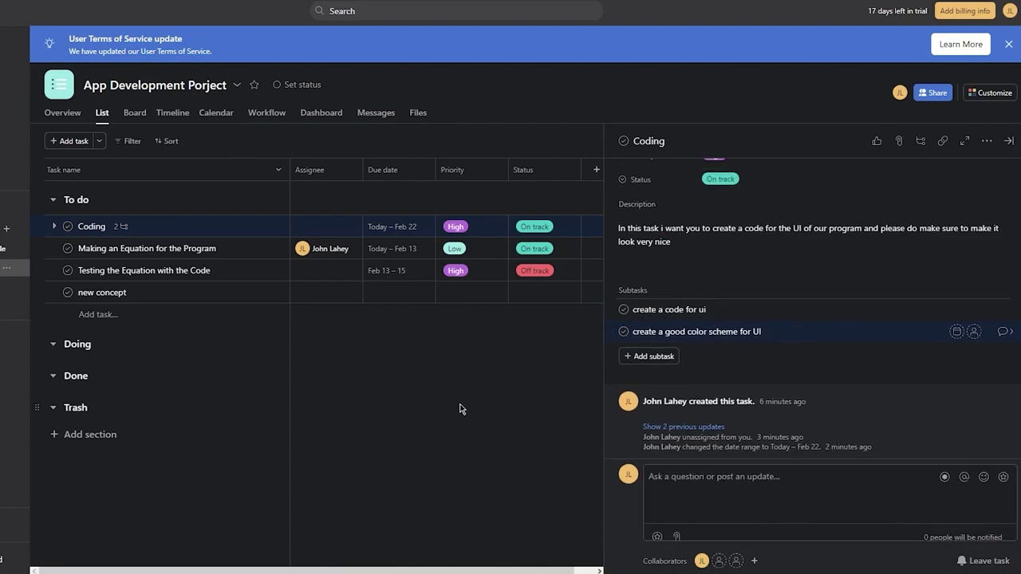
{"action": "scroll", "coordinate": [874, 263], "scroll_direction": "up", "scroll_amount": 2}
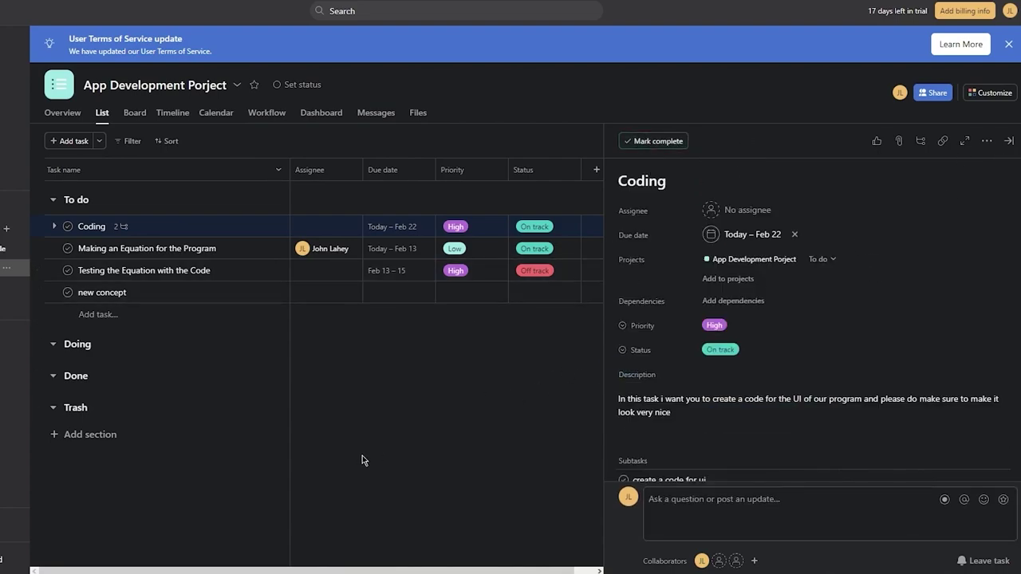
{"action": "key", "text": "Escape"}
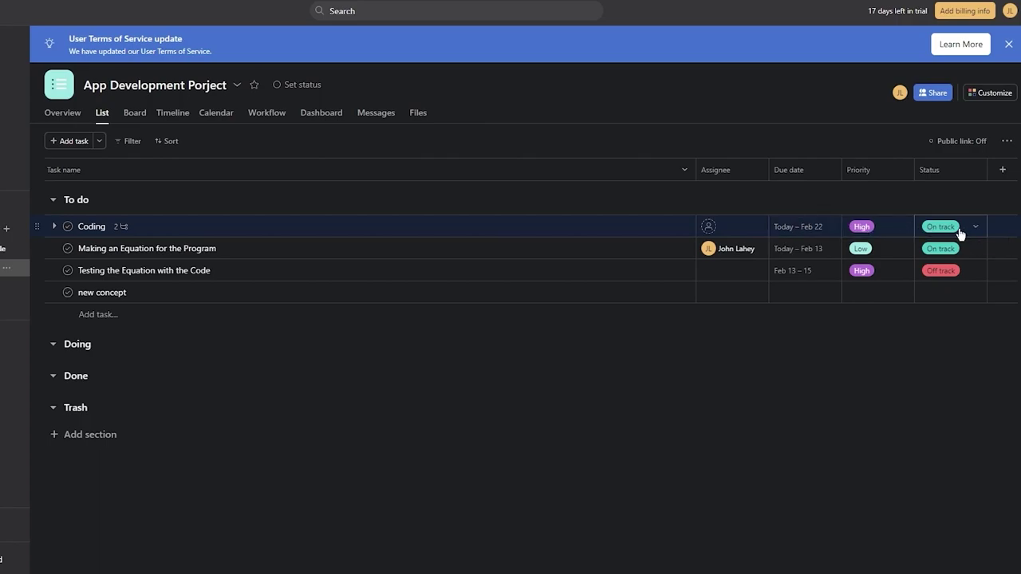
- Set up a new custom field for the project with the Number type and the title Cost
{"action": "left_click", "coordinate": [1003, 171]}
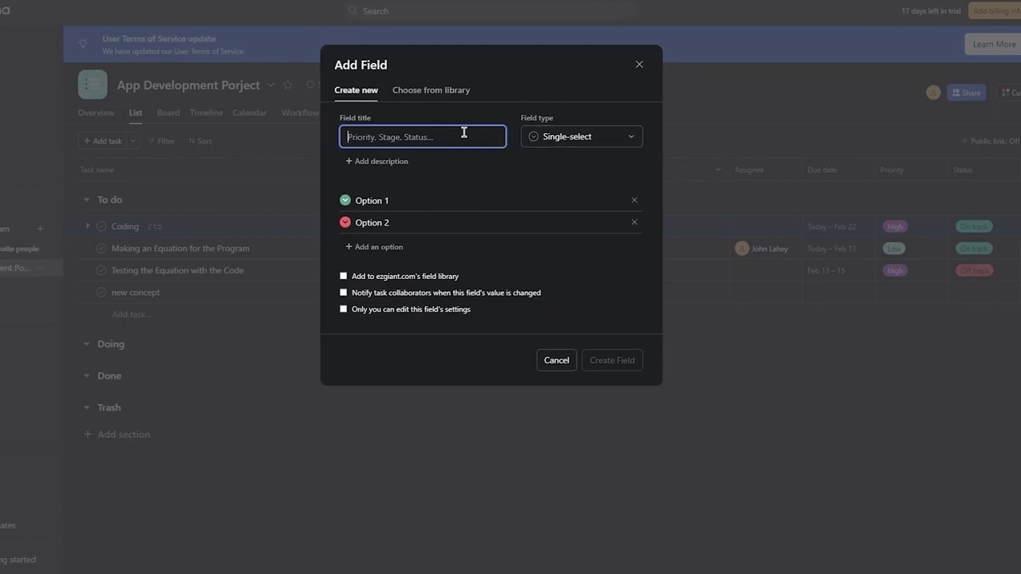
{"action": "left_click", "coordinate": [569, 138]}
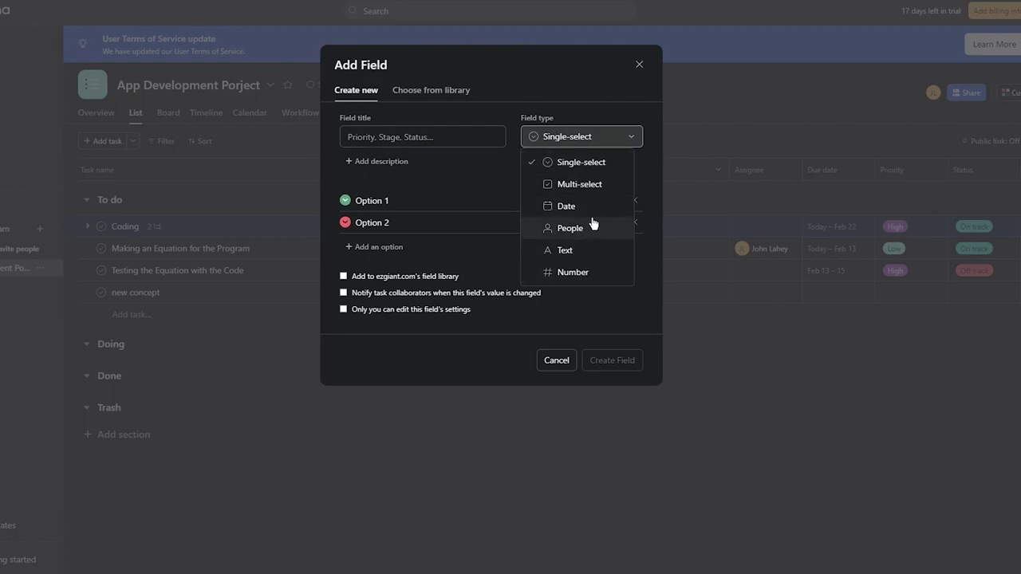
{"action": "left_click", "coordinate": [560, 273]}
{"action": "left_click", "coordinate": [445, 138]}
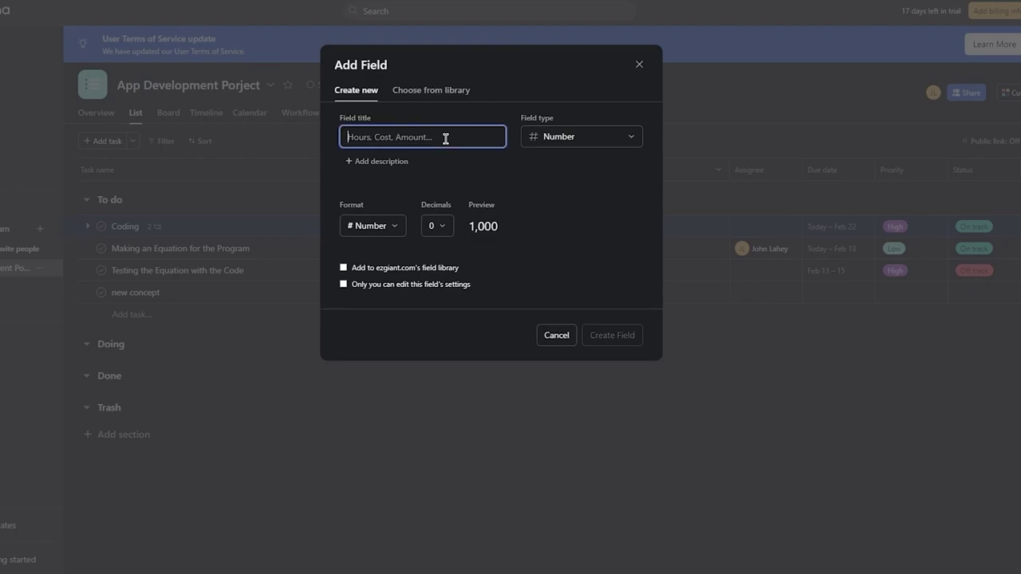
{"action": "type", "text": "cost"}
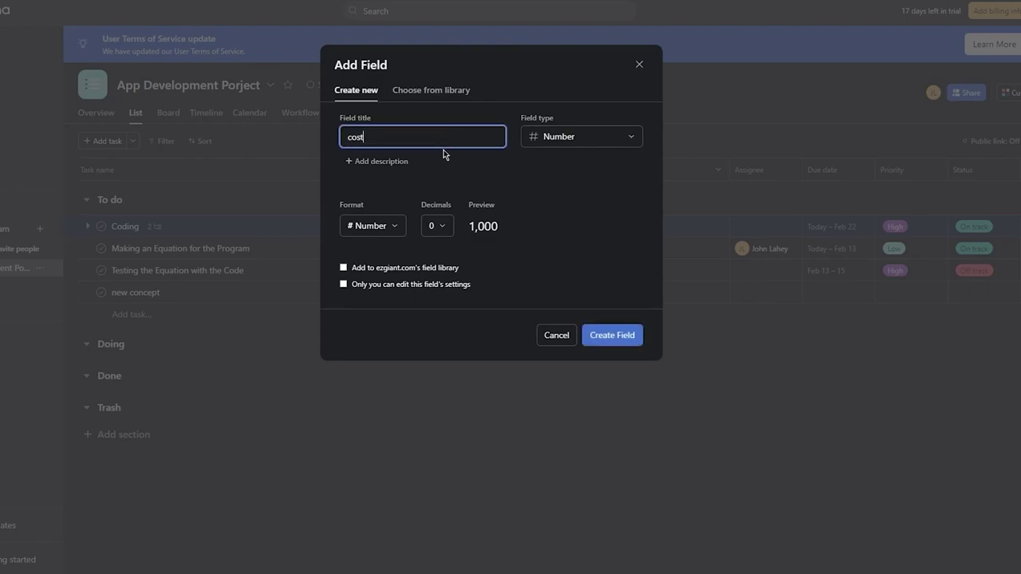
{"action": "key", "text": "BackSpace"}
{"action": "key", "text": "BackSpace"}
{"action": "key", "text": "BackSpace"}
{"action": "type", "text": "Cost"}
- Create the Cost field with the Number format and 0 decimals
{"action": "left_click", "coordinate": [403, 226]}
{"action": "left_click", "coordinate": [403, 226]}
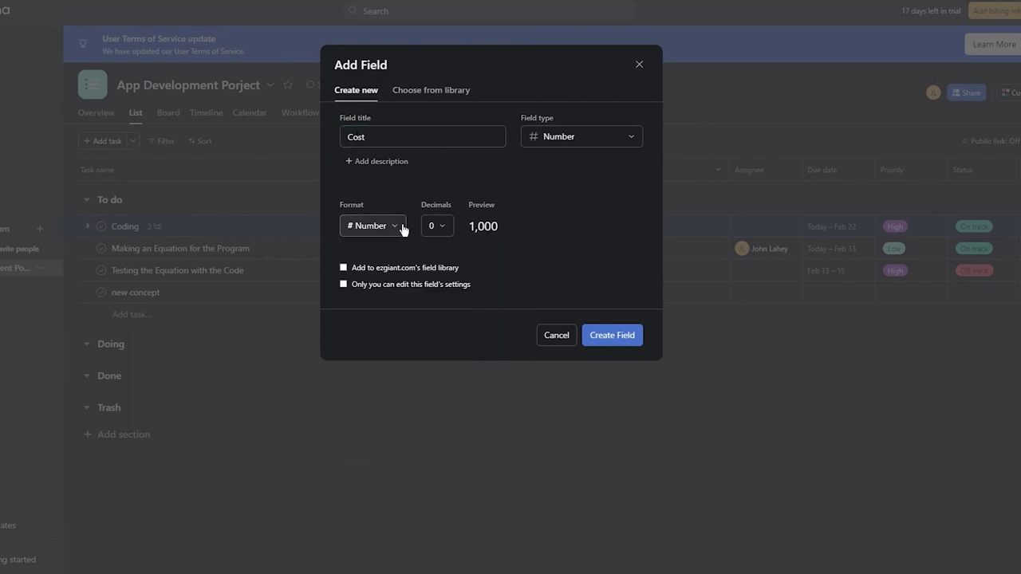
{"action": "left_click", "coordinate": [433, 229]}
{"action": "left_click", "coordinate": [447, 229]}
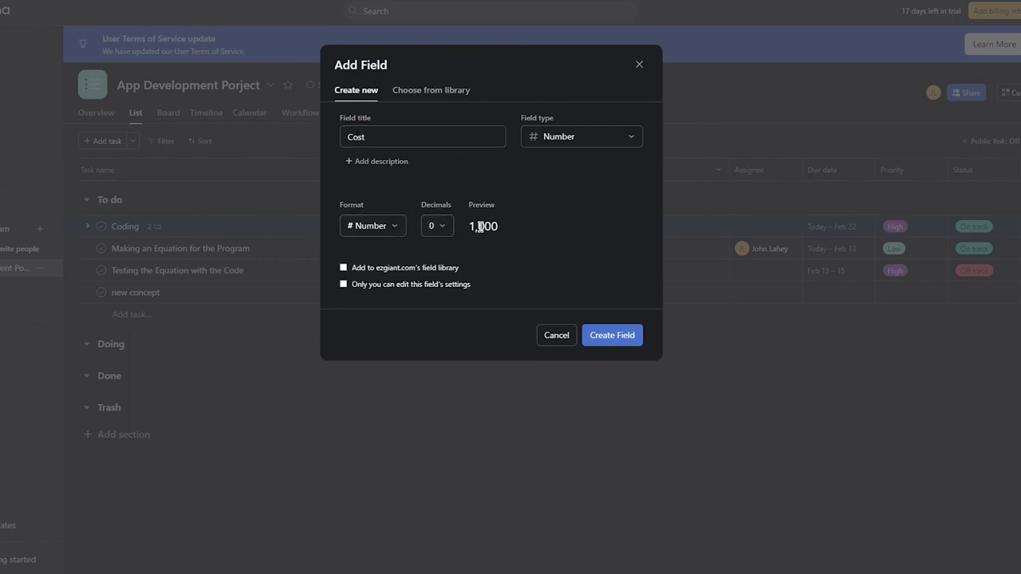
{"action": "left_click", "coordinate": [606, 343]}
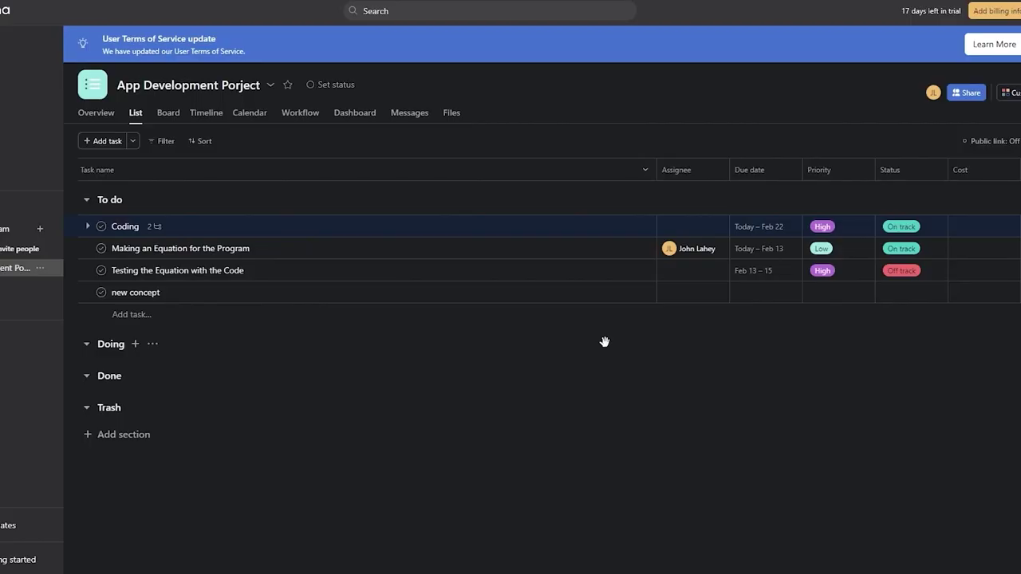
- Enter costs of 900 for Coding, 11112 for Making an Equation, 1212 for Testing the Equation and 131341 for new concept
{"action": "left_click", "coordinate": [994, 226]}
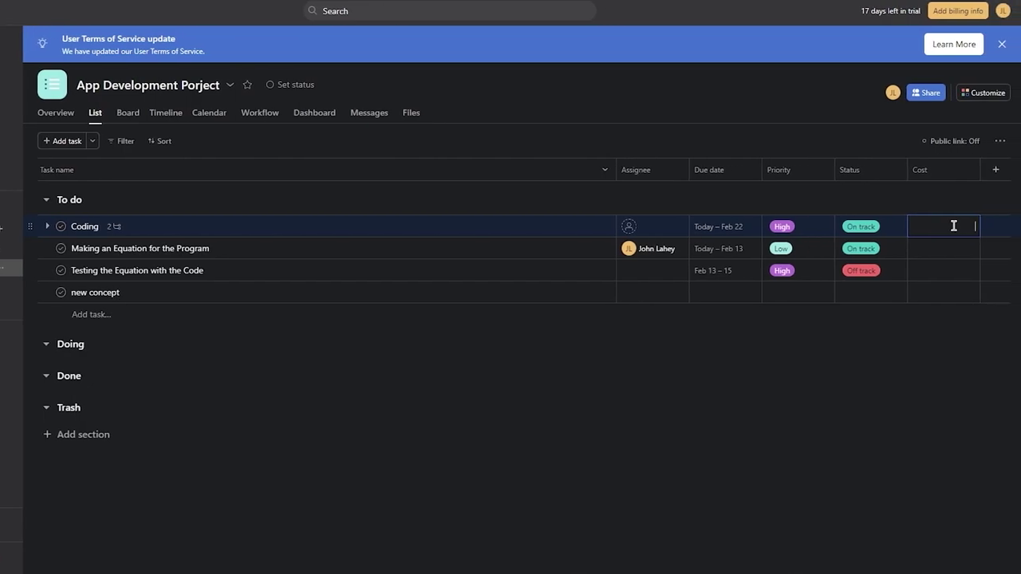
{"action": "type", "text": "9000"}
{"action": "key", "text": "BackSpace"}
{"action": "left_click", "coordinate": [951, 253]}
{"action": "type", "text": "11112"}
{"action": "left_click", "coordinate": [958, 273]}
{"action": "type", "text": "1212"}
{"action": "left_click", "coordinate": [958, 291]}
{"action": "type", "text": "131341"}
{"action": "left_click", "coordinate": [929, 381]}
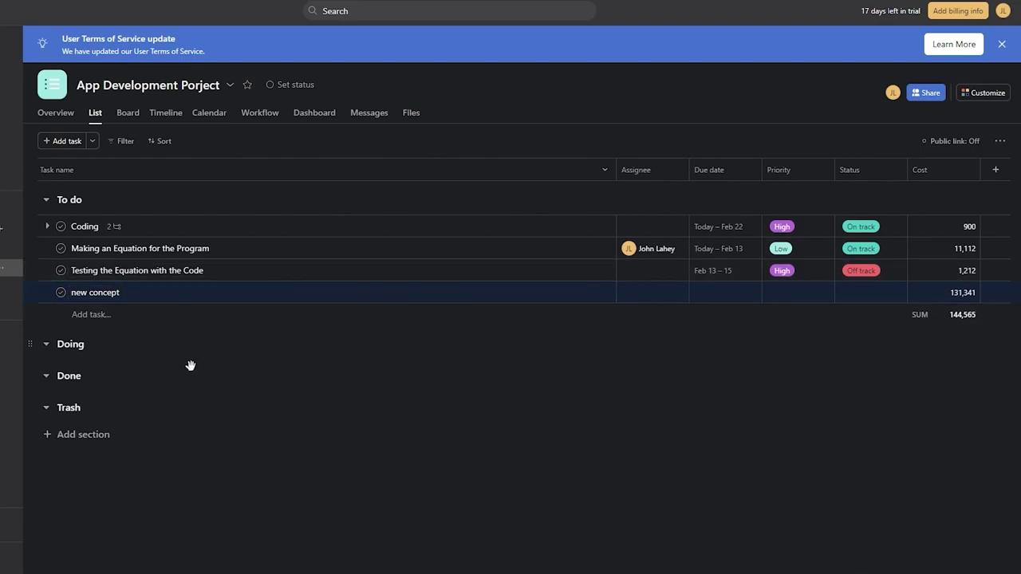
- View the priority options for Making an Equation for the Program and review the project's overview before returning to the task list
{"action": "left_click", "coordinate": [817, 259]}
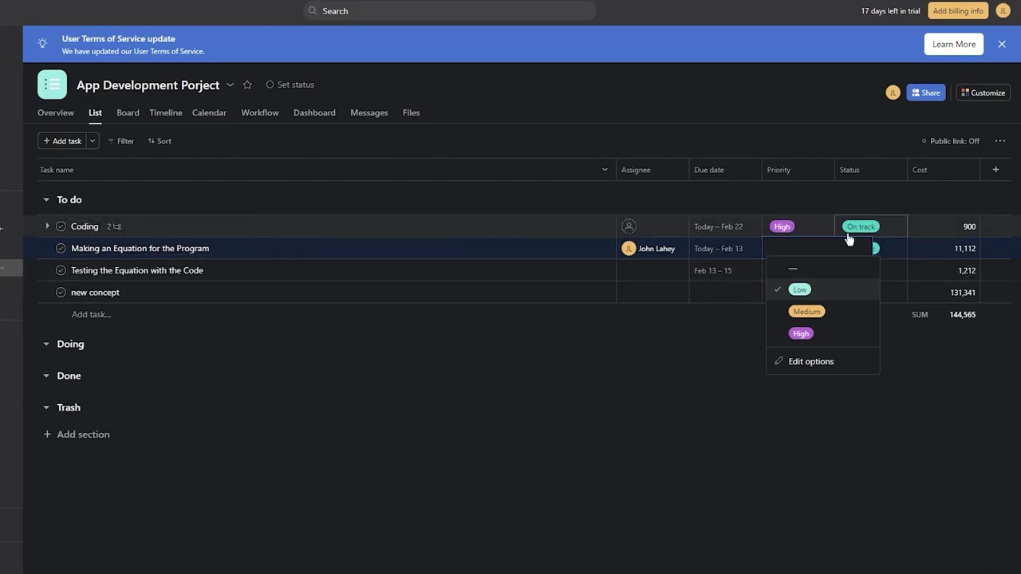
{"action": "left_click", "coordinate": [552, 411]}
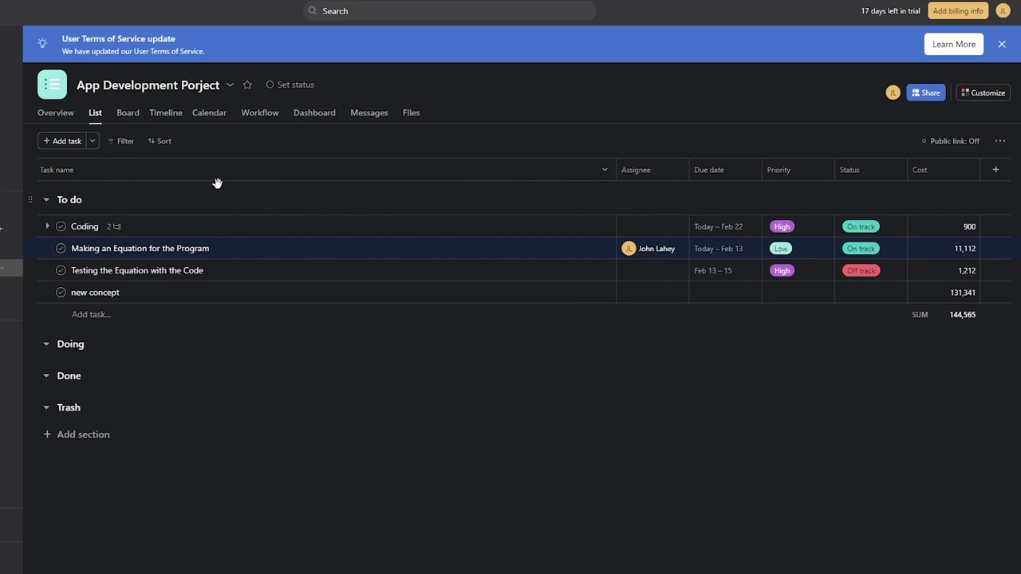
{"action": "left_click", "coordinate": [67, 117]}
{"action": "scroll", "coordinate": [182, 281], "scroll_direction": "down", "scroll_amount": 3}
{"action": "scroll", "coordinate": [182, 281], "scroll_direction": "up", "scroll_amount": 3}
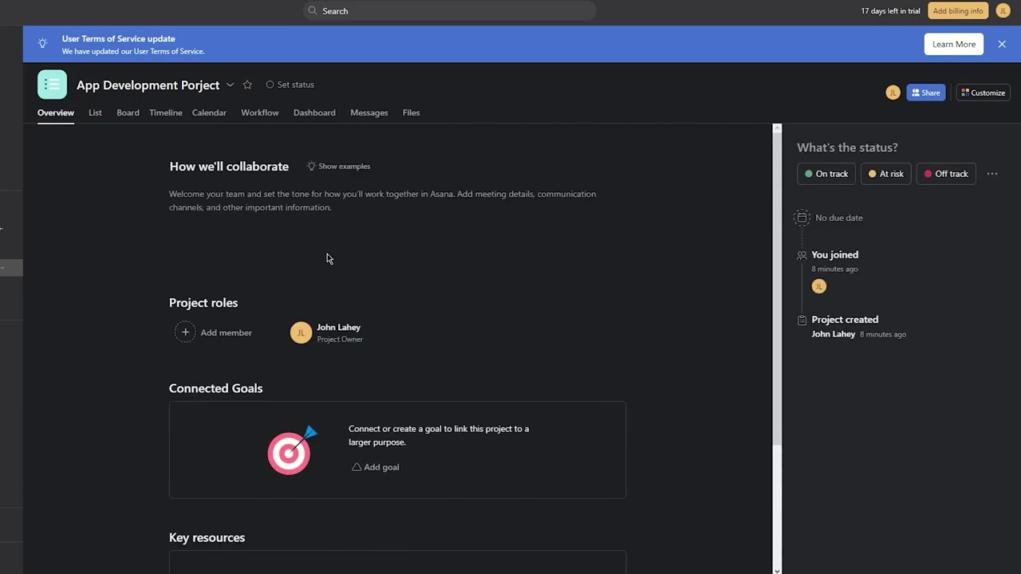
{"action": "left_click", "coordinate": [98, 115]}
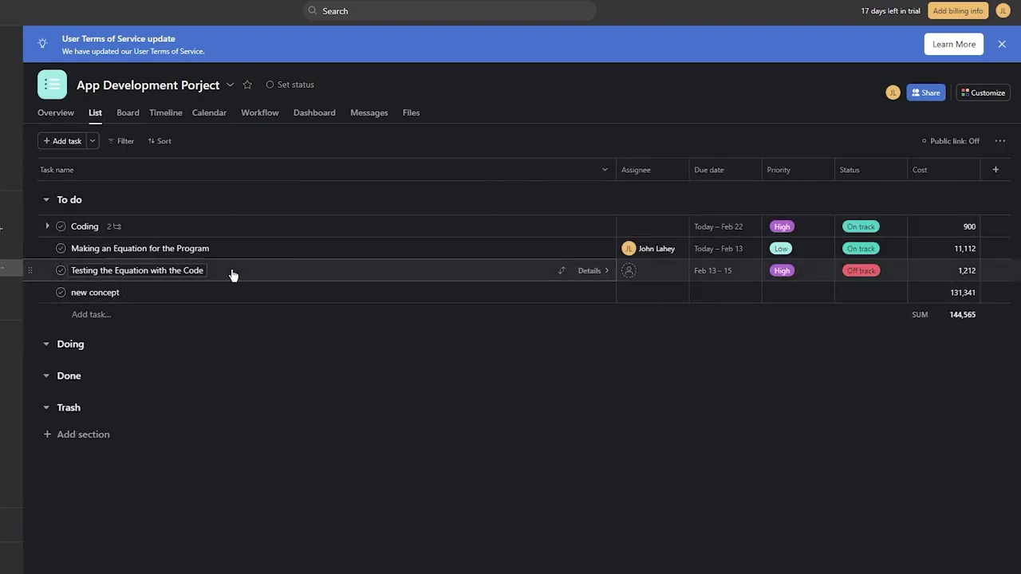
- Compare the project's board and list views and look at the Coding task's details from the list
{"action": "left_click", "coordinate": [128, 116]}
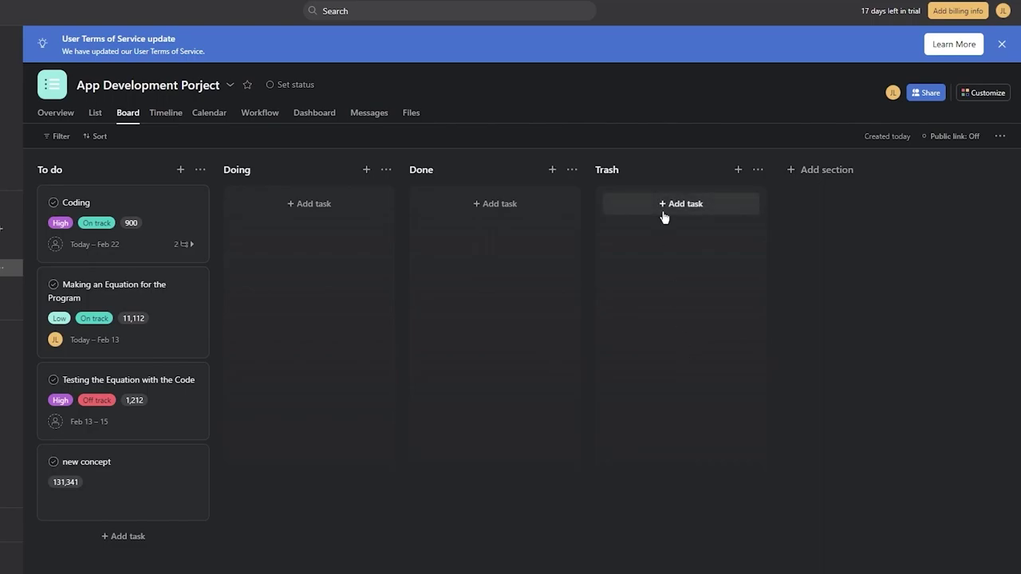
{"action": "left_click", "coordinate": [101, 116]}
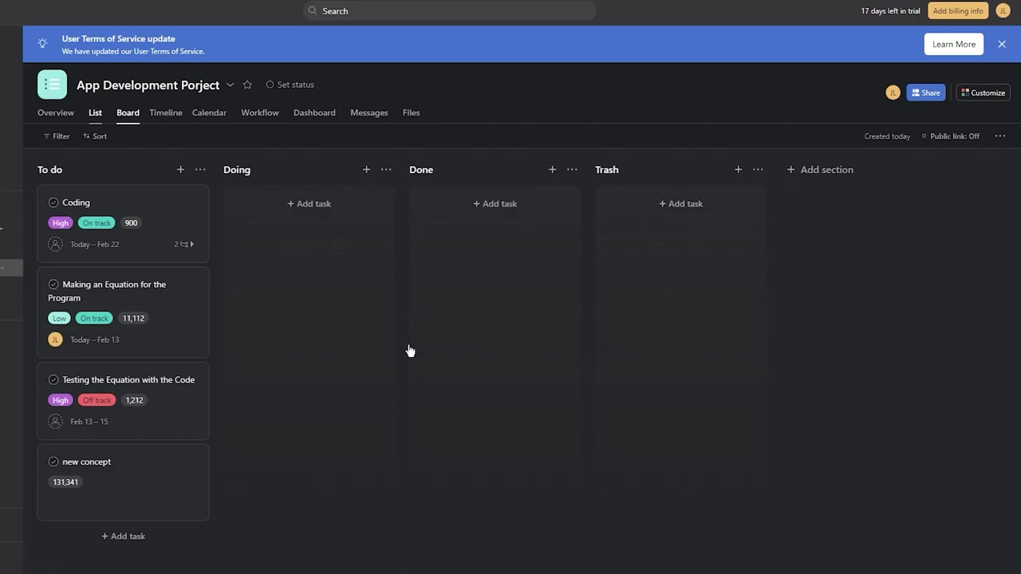
{"action": "left_click", "coordinate": [478, 236]}
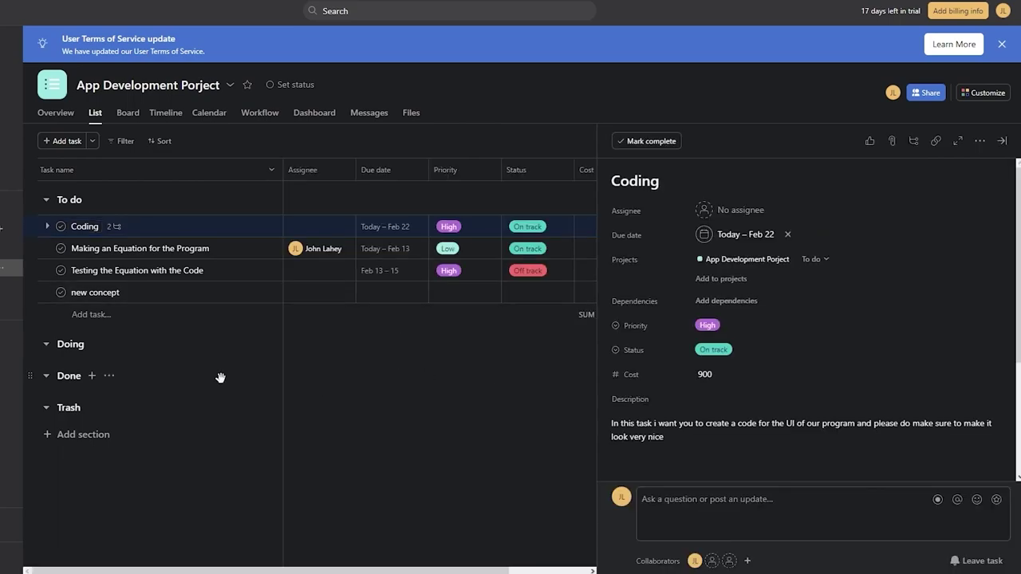
{"action": "left_click", "coordinate": [490, 445]}
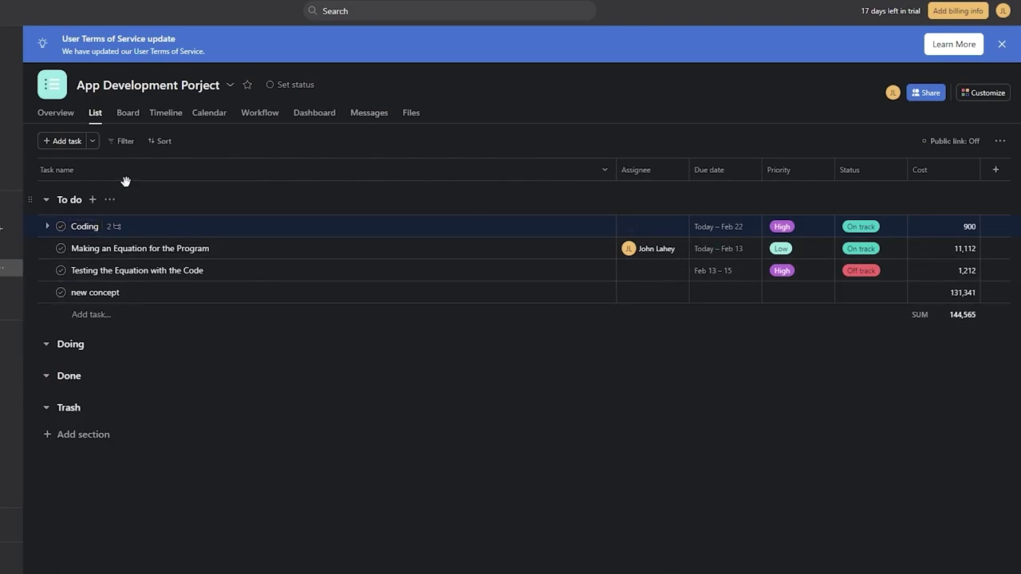
- Move the Coding card from To do to Done in the board view and dismiss the Terms of Service notice
{"action": "left_click", "coordinate": [129, 116]}
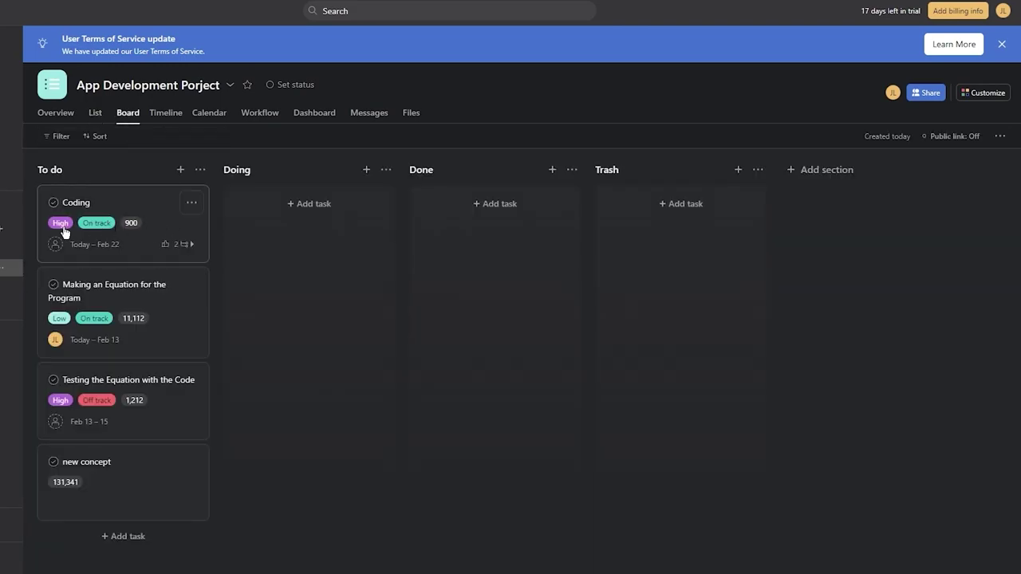
{"action": "left_click", "coordinate": [117, 207]}
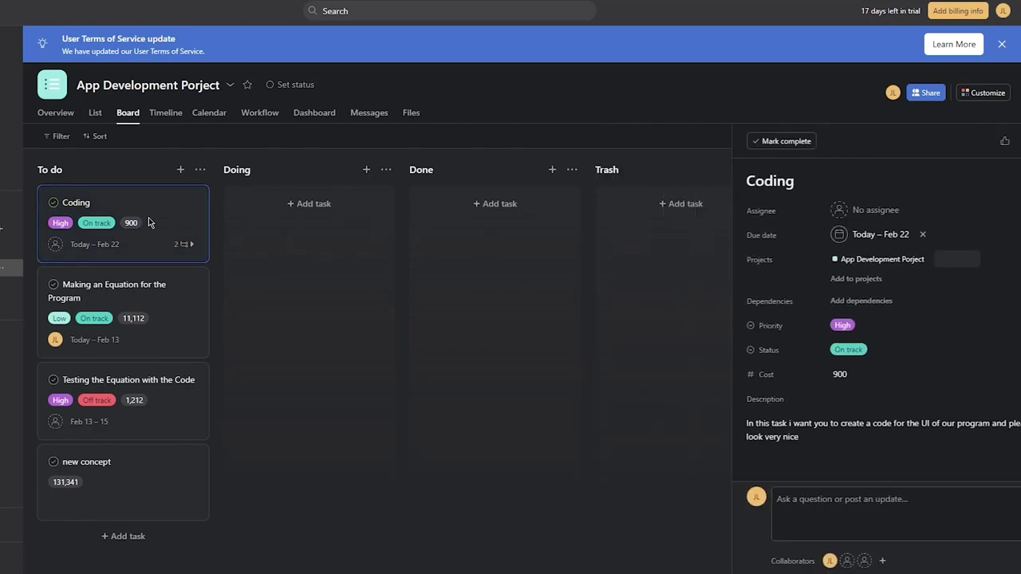
{"action": "left_click", "coordinate": [144, 206]}
{"action": "left_click_drag", "start_coordinate": [100, 208], "coordinate": [498, 216]}
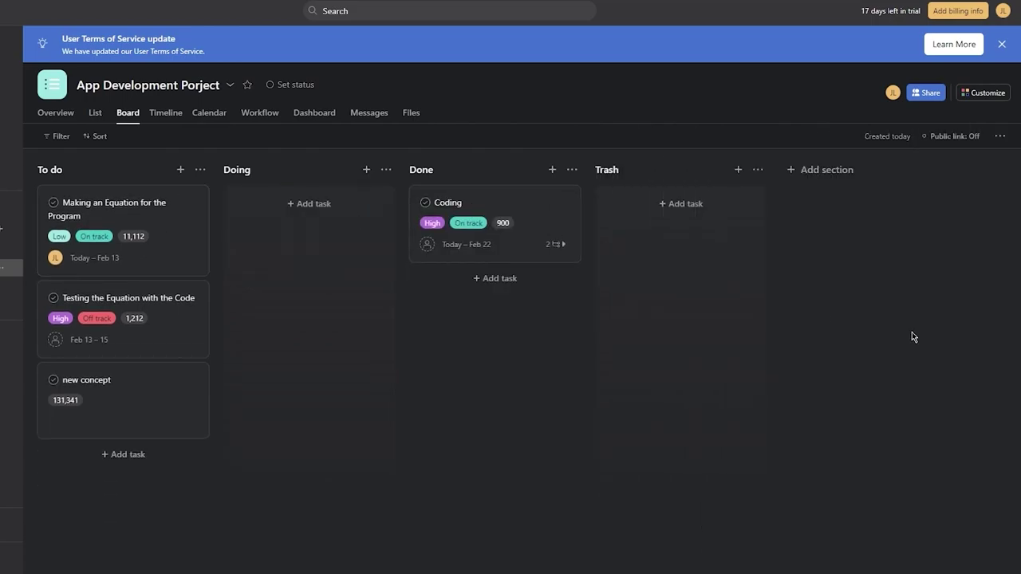
{"action": "left_click", "coordinate": [1002, 44]}
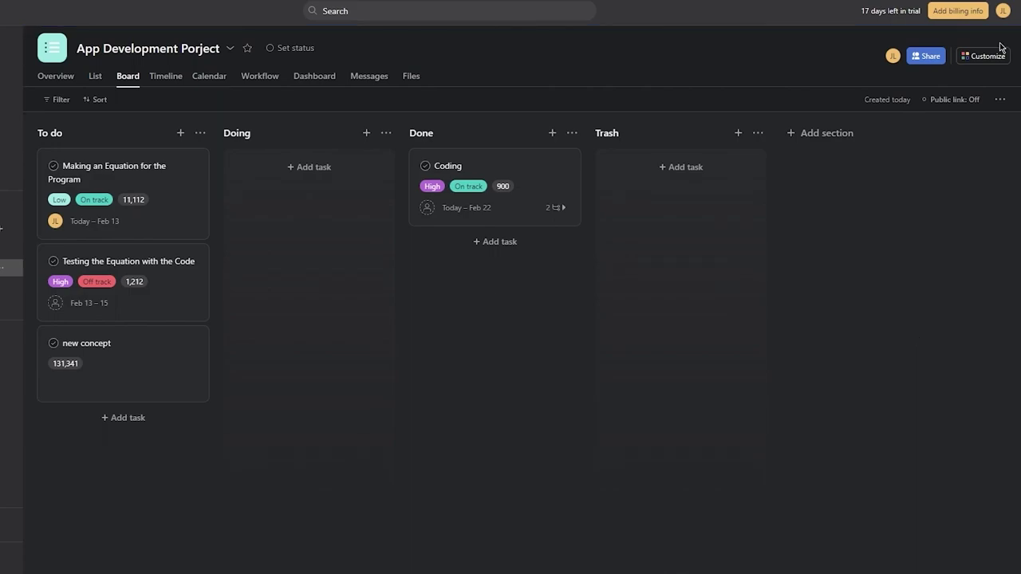
- Check the Coding card's details on the board, close them, and move the card from Done to Doing
{"action": "left_click", "coordinate": [495, 167]}
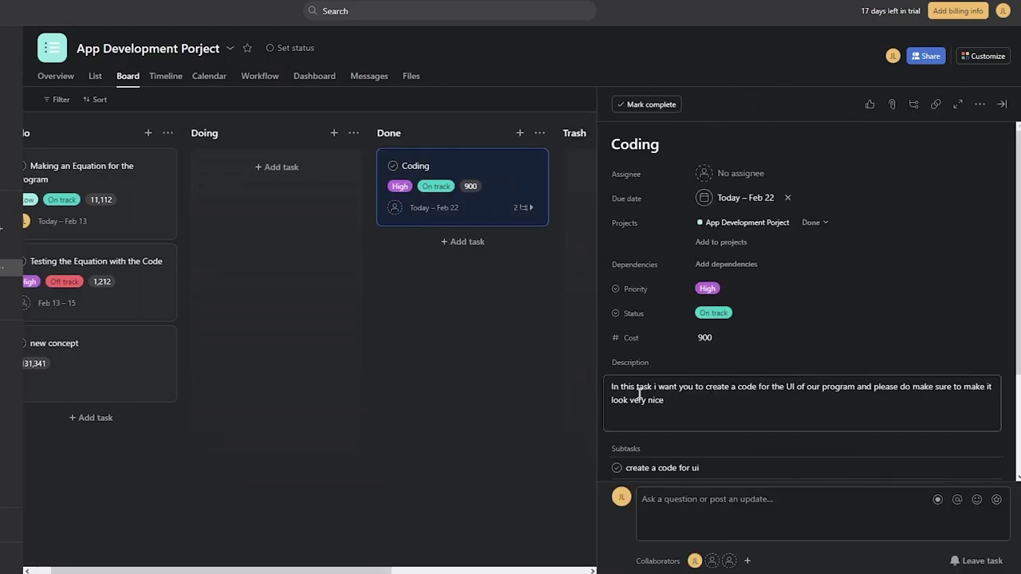
{"action": "left_click", "coordinate": [482, 318]}
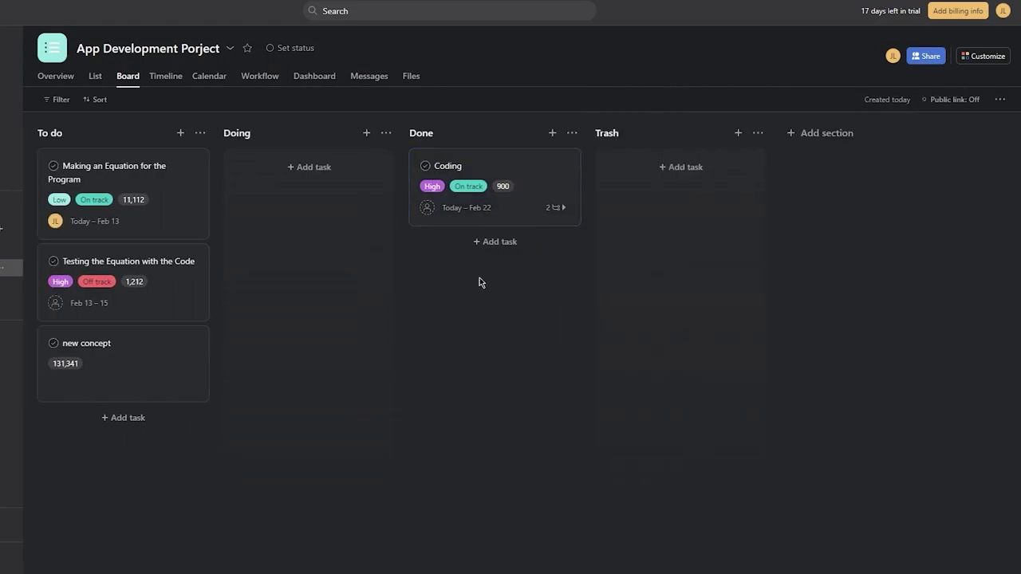
{"action": "left_click", "coordinate": [460, 208]}
{"action": "left_click", "coordinate": [418, 277]}
{"action": "left_click", "coordinate": [463, 198]}
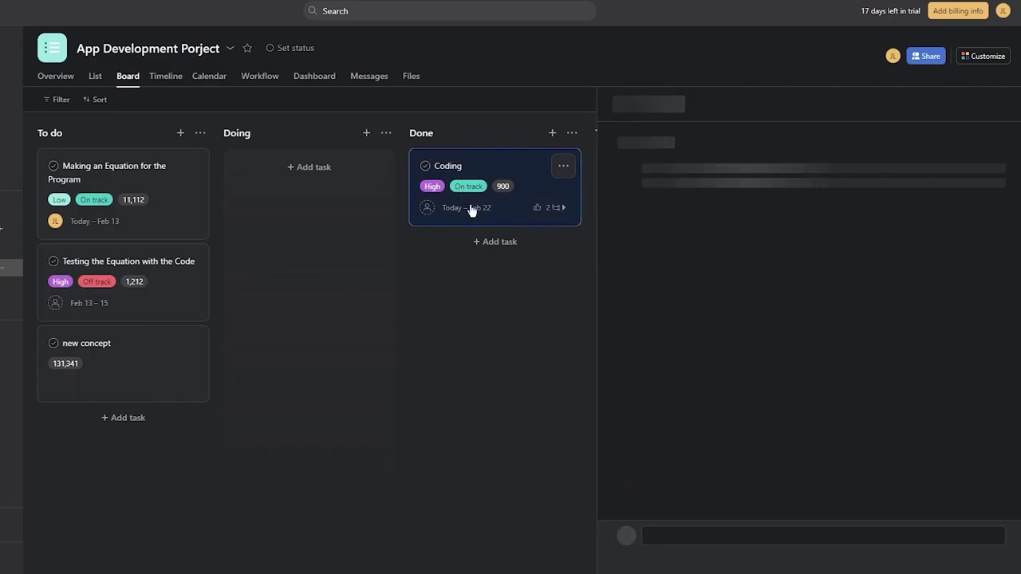
{"action": "left_click", "coordinate": [473, 287]}
{"action": "left_click", "coordinate": [568, 183]}
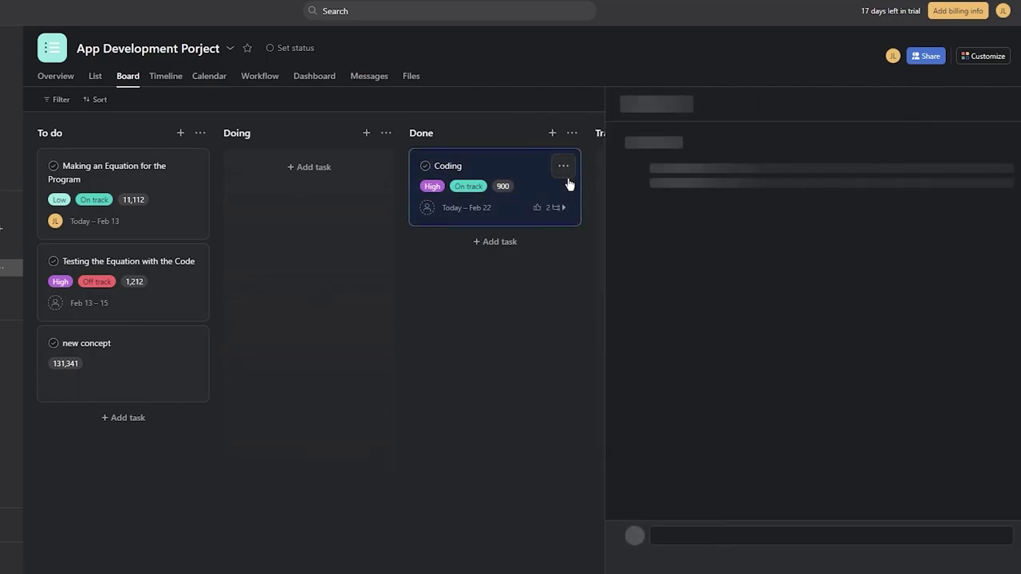
{"action": "left_click", "coordinate": [422, 360]}
{"action": "left_click_drag", "start_coordinate": [502, 160], "coordinate": [263, 157]}
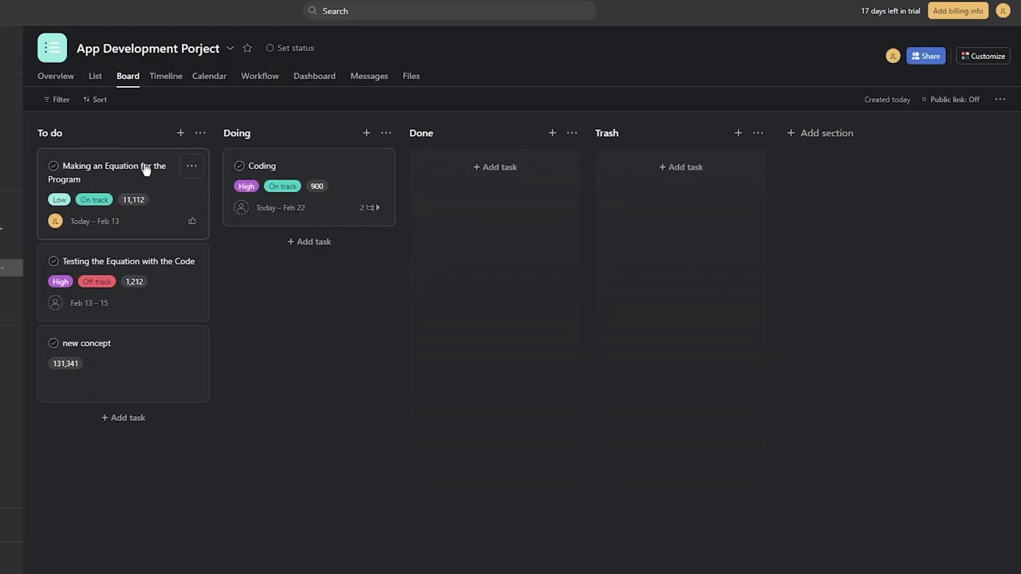
- Move the Testing the Equation with the Code card to Trash and back to To do, and move the Coding card from Doing to Done
{"action": "left_click_drag", "start_coordinate": [125, 264], "coordinate": [706, 178]}
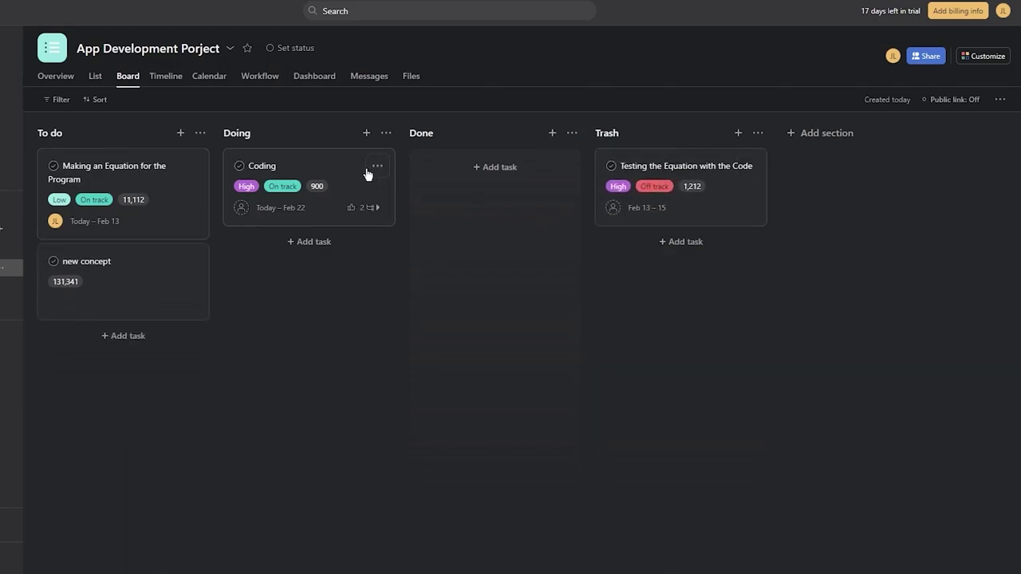
{"action": "left_click_drag", "start_coordinate": [399, 159], "coordinate": [520, 199]}
{"action": "left_click_drag", "start_coordinate": [682, 166], "coordinate": [115, 318]}
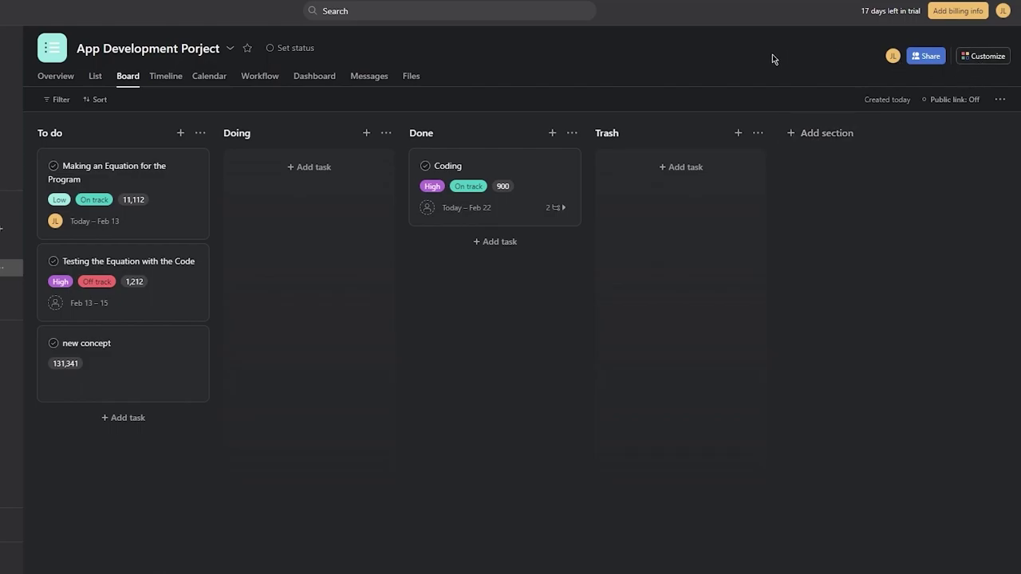
- Compare how the project's tasks are scheduled in the timeline and calendar views, including the Coding task's date range
{"action": "left_click", "coordinate": [157, 80]}
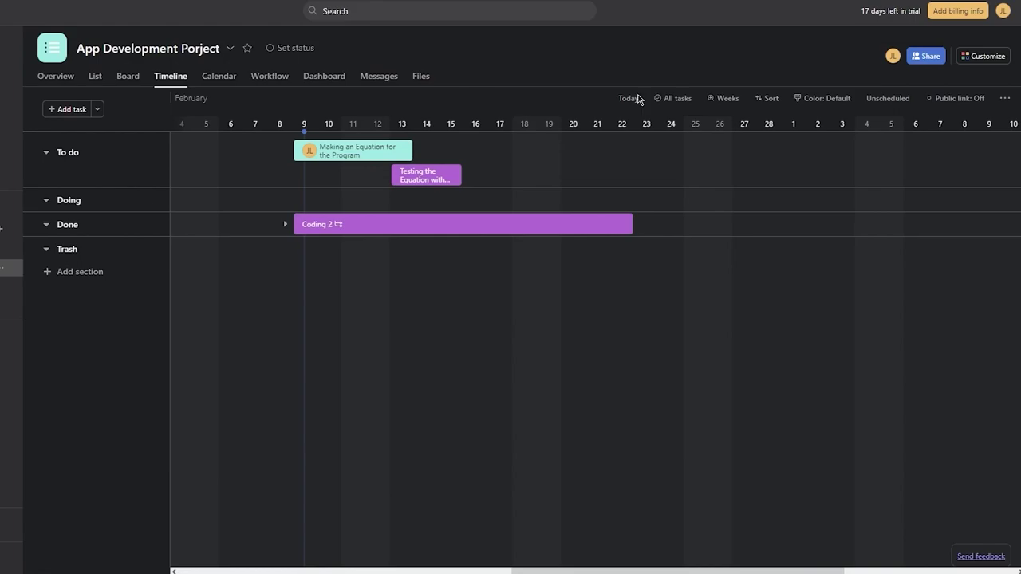
{"action": "mouse_move", "coordinate": [299, 231]}
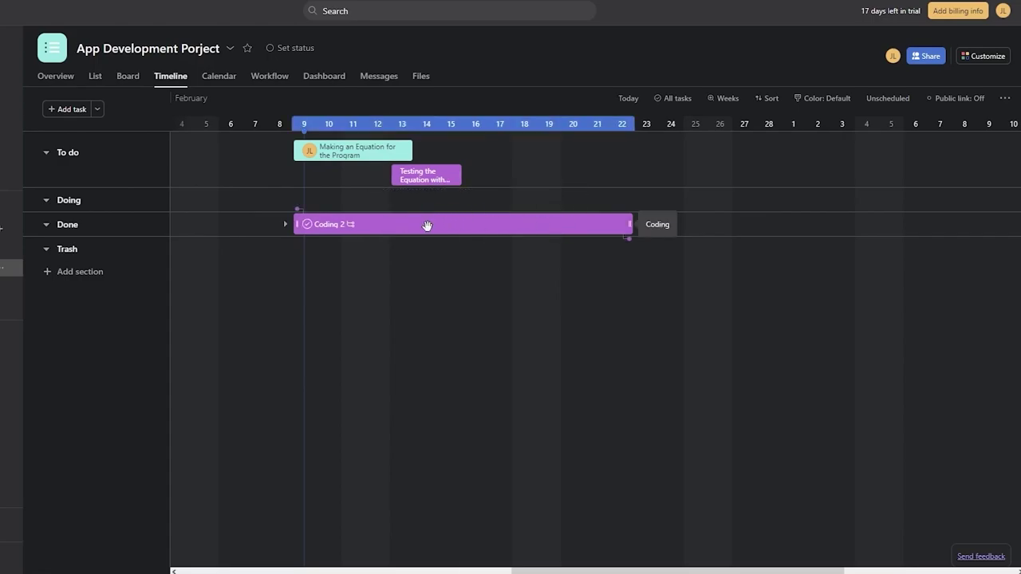
{"action": "left_click", "coordinate": [212, 80]}
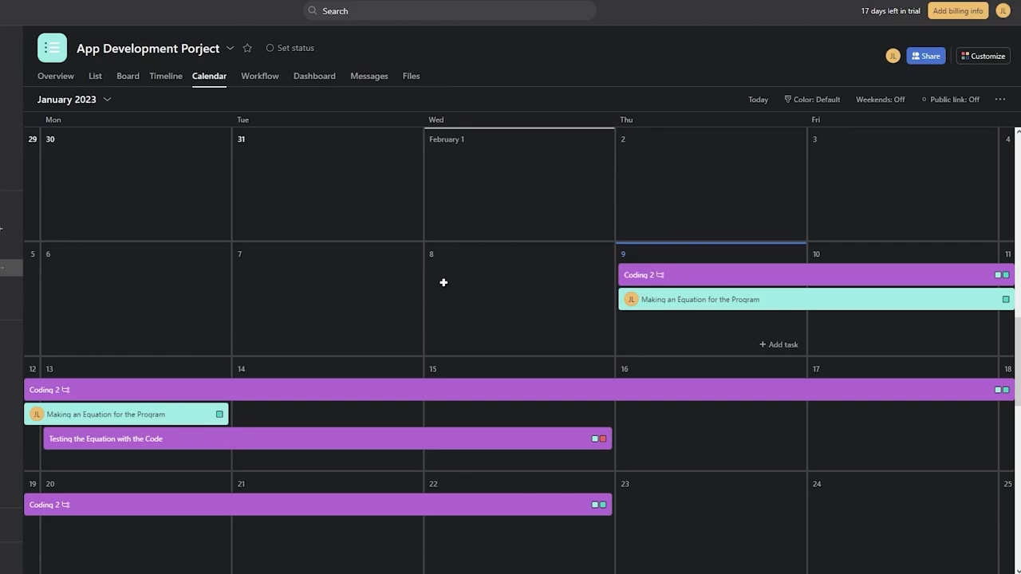
{"action": "left_click", "coordinate": [157, 76]}
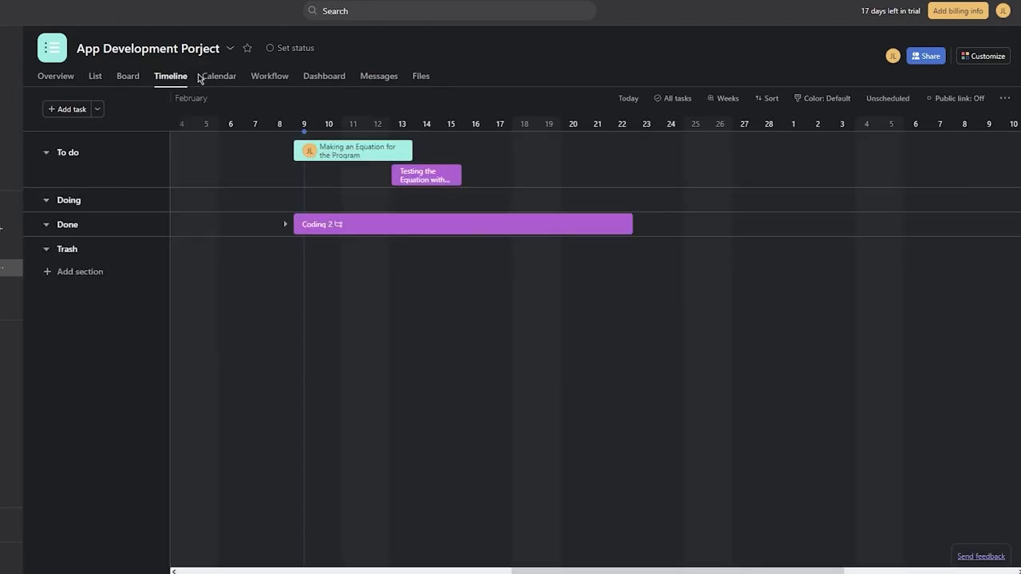
{"action": "left_click", "coordinate": [205, 77]}
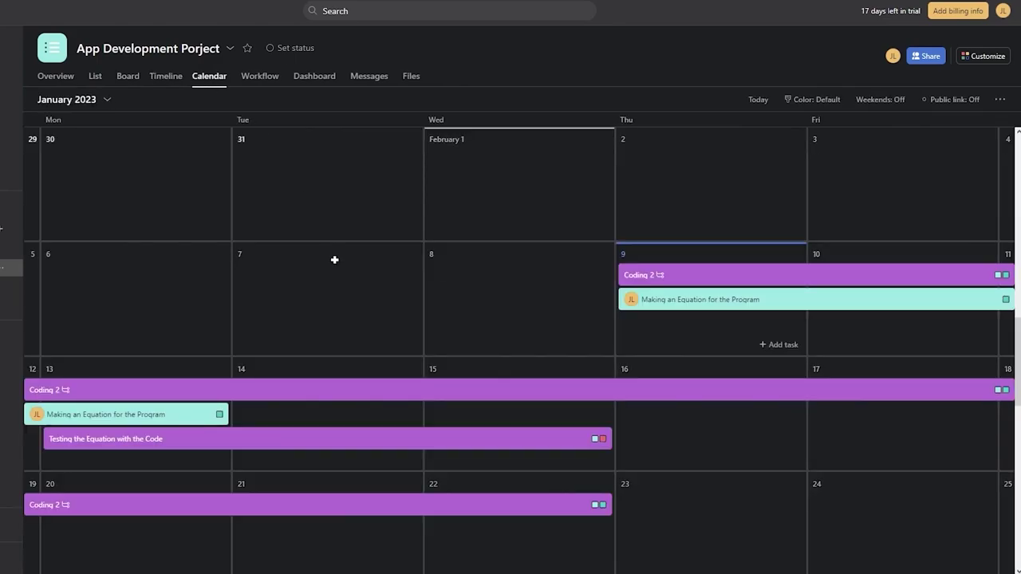
- Look through the project's workflow builder, from the task intake options to the To do, Doing, Done and Trash sections
{"action": "left_click", "coordinate": [265, 78]}
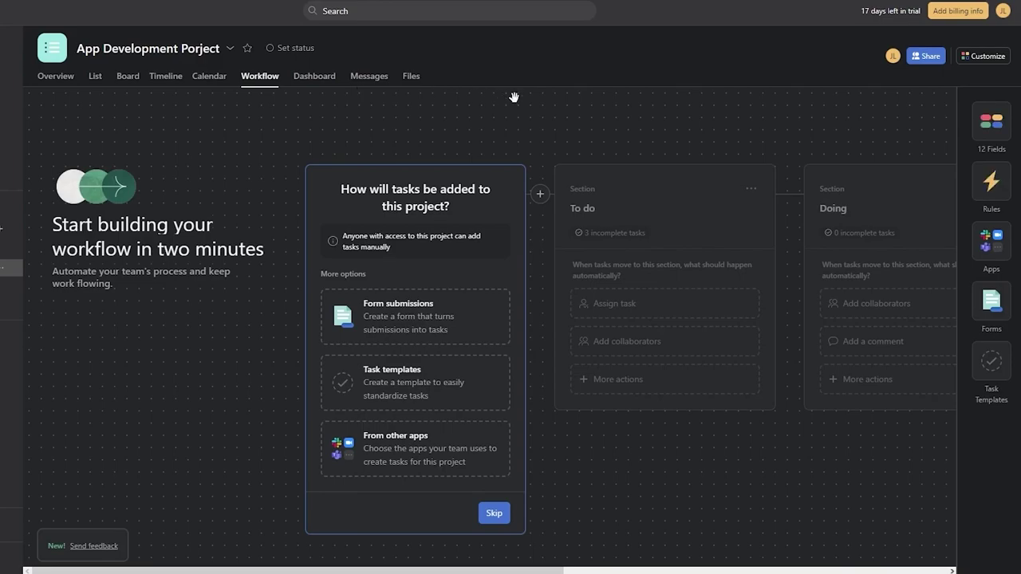
{"action": "scroll", "coordinate": [519, 186], "scroll_direction": "right", "scroll_amount": 10}
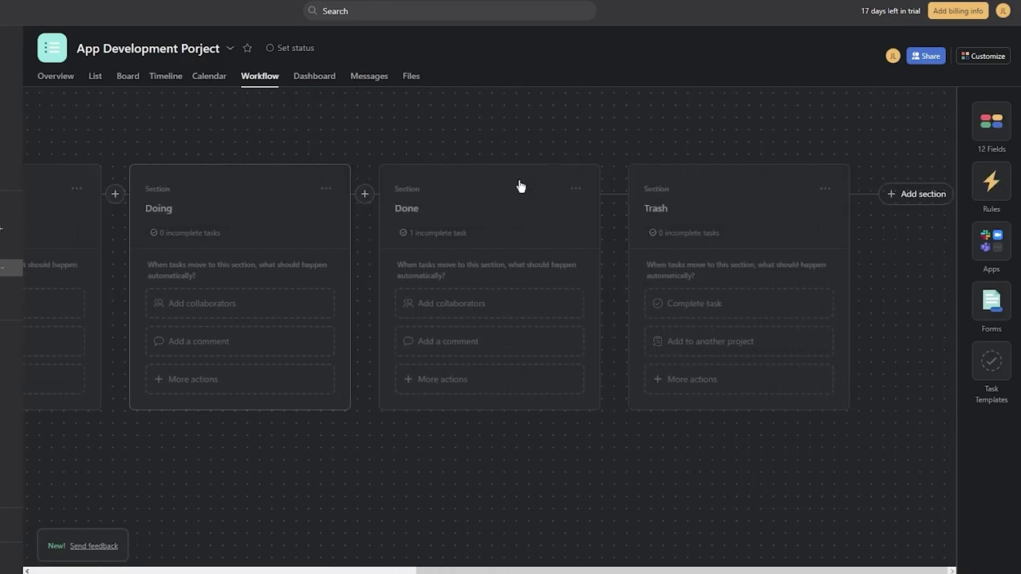
{"action": "scroll", "coordinate": [519, 186], "scroll_direction": "left", "scroll_amount": 10}
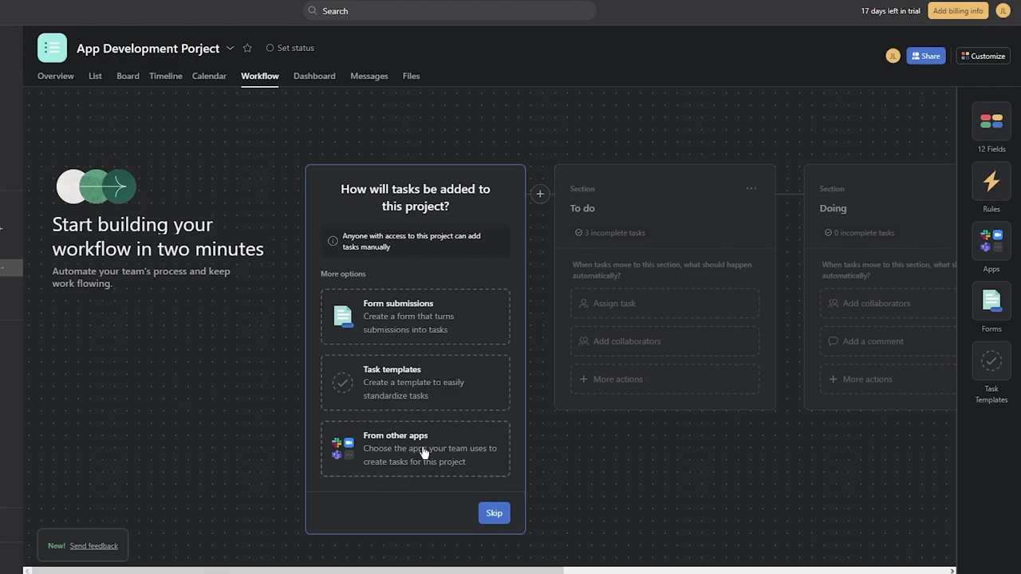
{"action": "scroll", "coordinate": [679, 354], "scroll_direction": "right", "scroll_amount": 10}
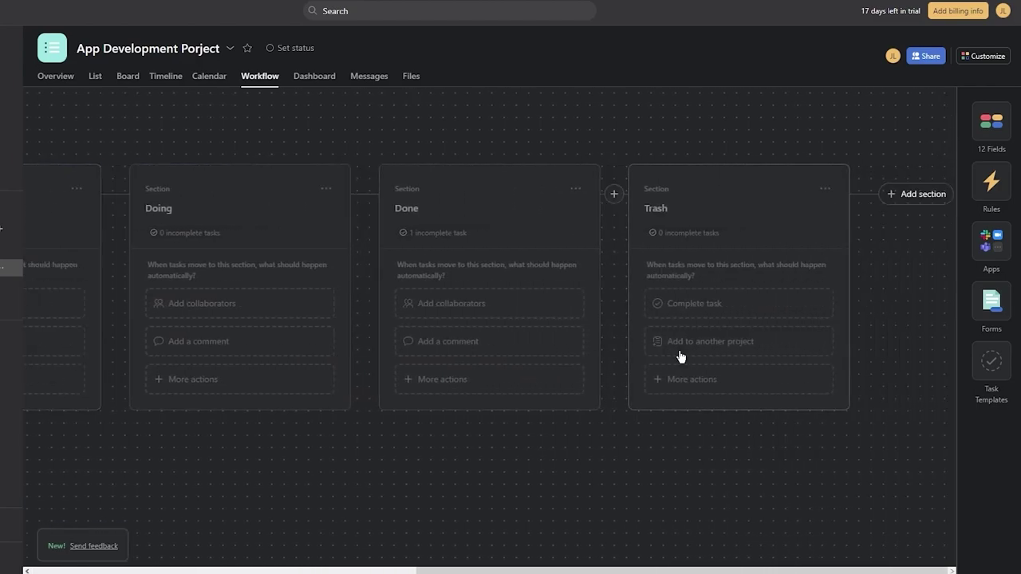
{"action": "scroll", "coordinate": [680, 356], "scroll_direction": "left", "scroll_amount": 10}
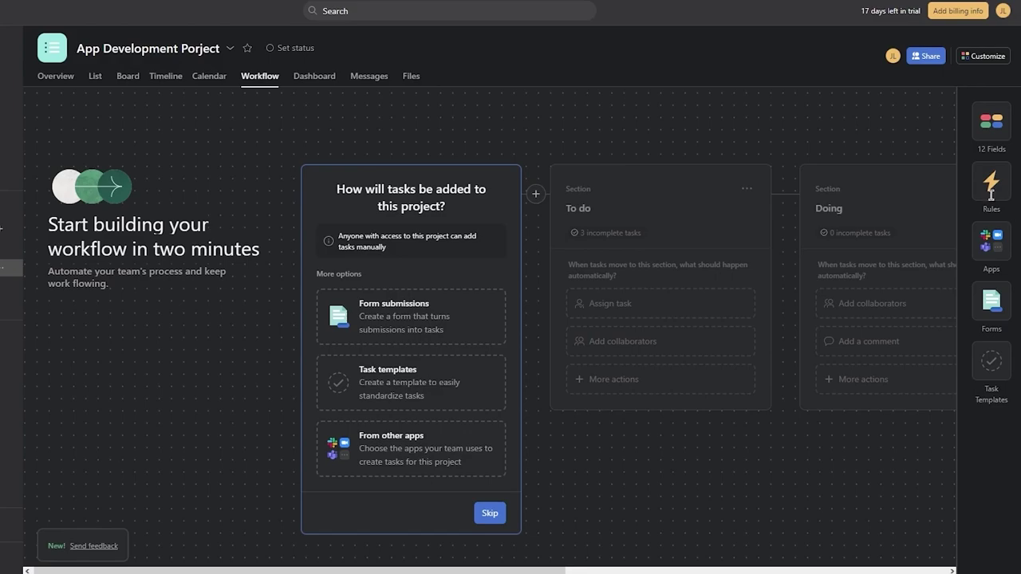
- Review the project dashboard's task totals, section and completion charts, upcoming tasks by assignee and sum of cost
{"action": "left_click", "coordinate": [301, 76]}
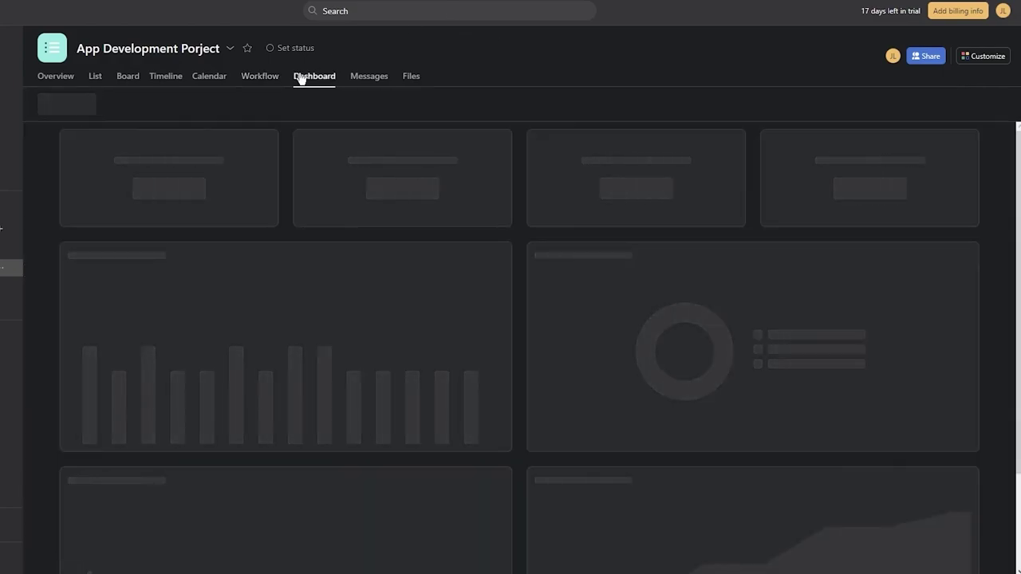
{"action": "scroll", "coordinate": [464, 204], "scroll_direction": "down", "scroll_amount": 3}
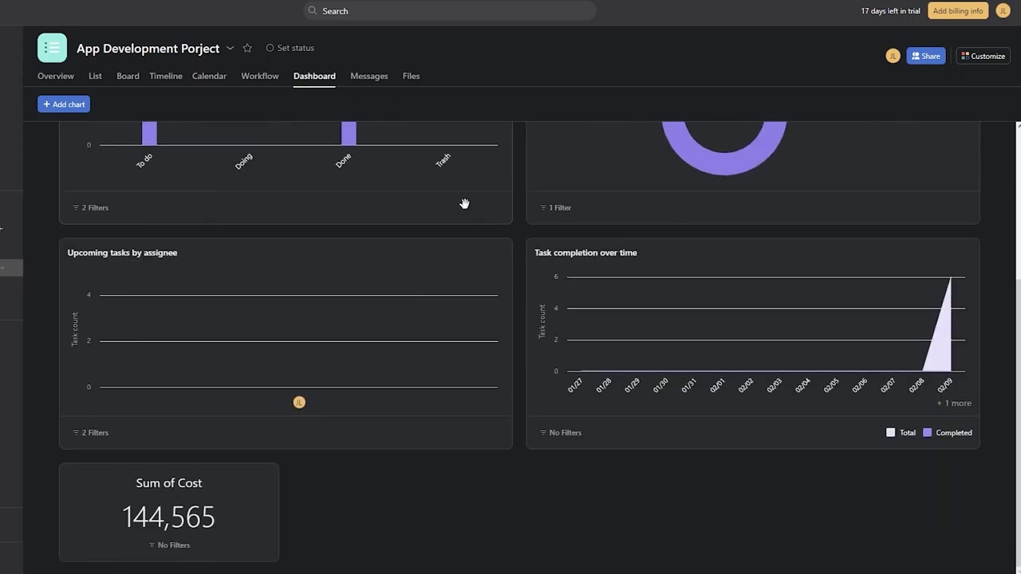
{"action": "scroll", "coordinate": [577, 255], "scroll_direction": "up", "scroll_amount": 3}
{"action": "scroll", "coordinate": [517, 217], "scroll_direction": "down", "scroll_amount": 3}
{"action": "scroll", "coordinate": [517, 217], "scroll_direction": "up", "scroll_amount": 3}
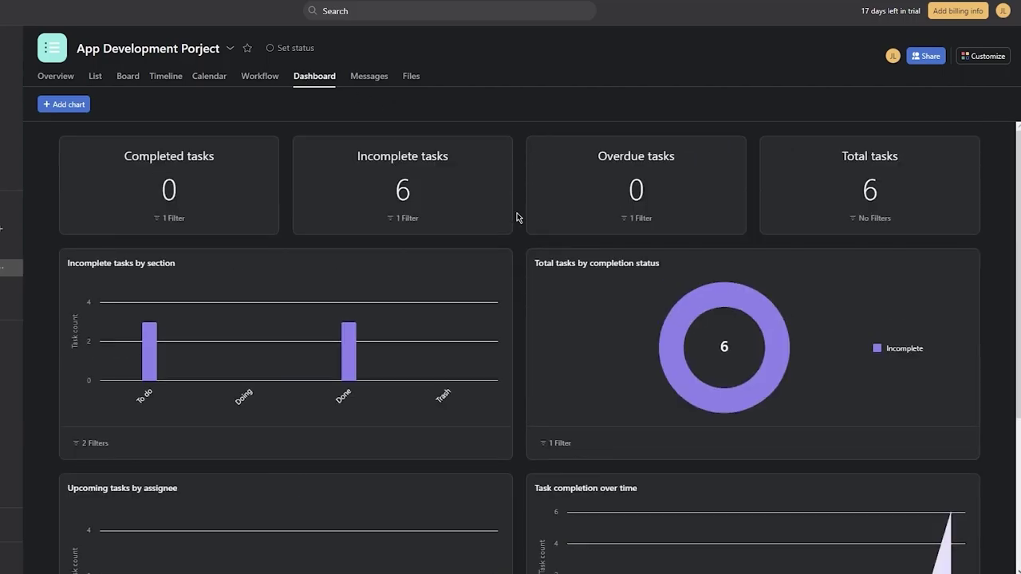
{"action": "scroll", "coordinate": [397, 324], "scroll_direction": "down", "scroll_amount": 3}
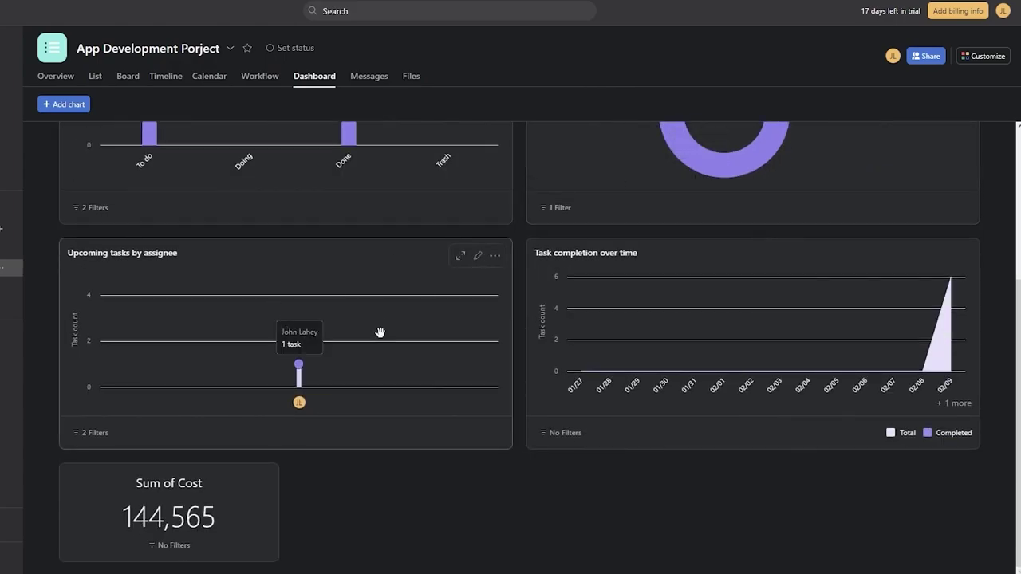
{"action": "scroll", "coordinate": [472, 367], "scroll_direction": "up", "scroll_amount": 3}
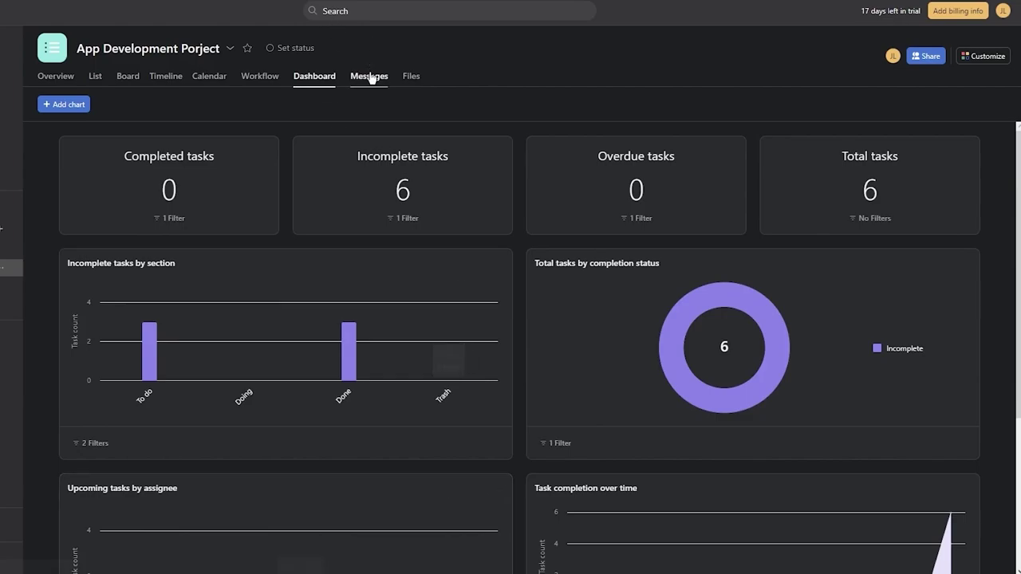
- Check the project's messages and files pages and return to the task list
{"action": "left_click", "coordinate": [370, 78]}
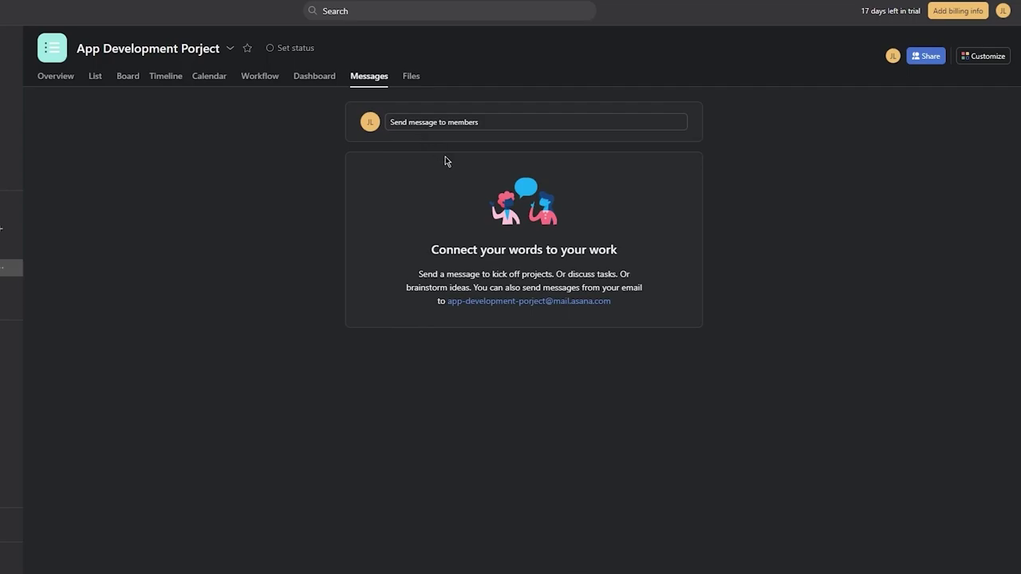
{"action": "left_click", "coordinate": [405, 83]}
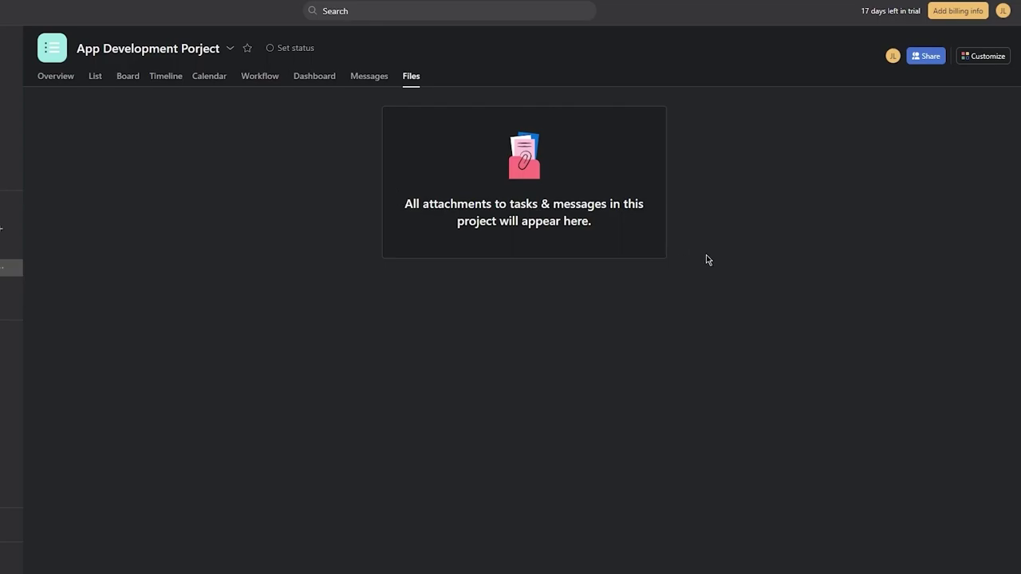
{"action": "left_click", "coordinate": [95, 76]}
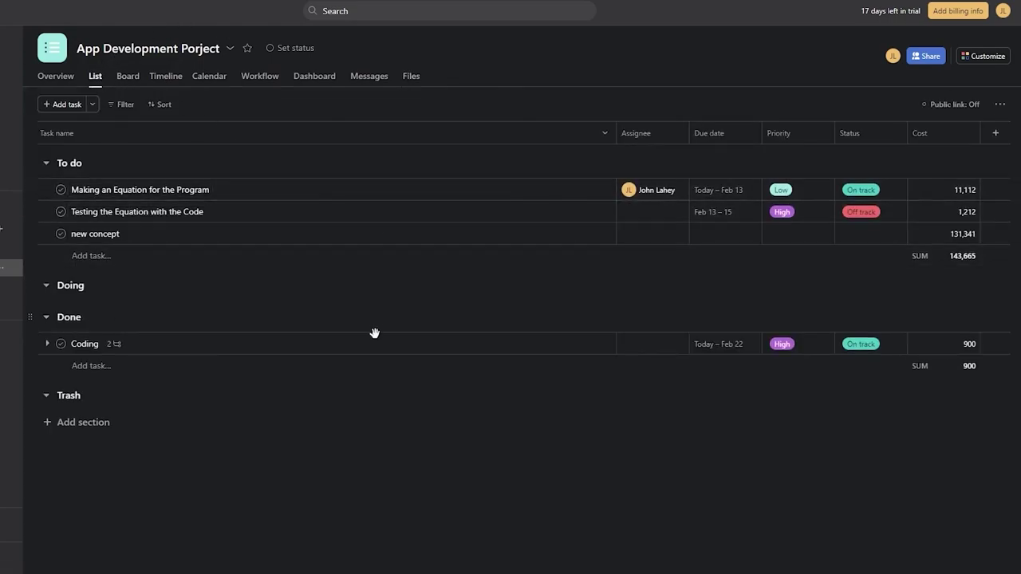
- Review the Coding task's details and the available sources for attaching a file, and close the task details
{"action": "left_click", "coordinate": [326, 351]}
{"action": "scroll", "coordinate": [793, 415], "scroll_direction": "down", "scroll_amount": 2}
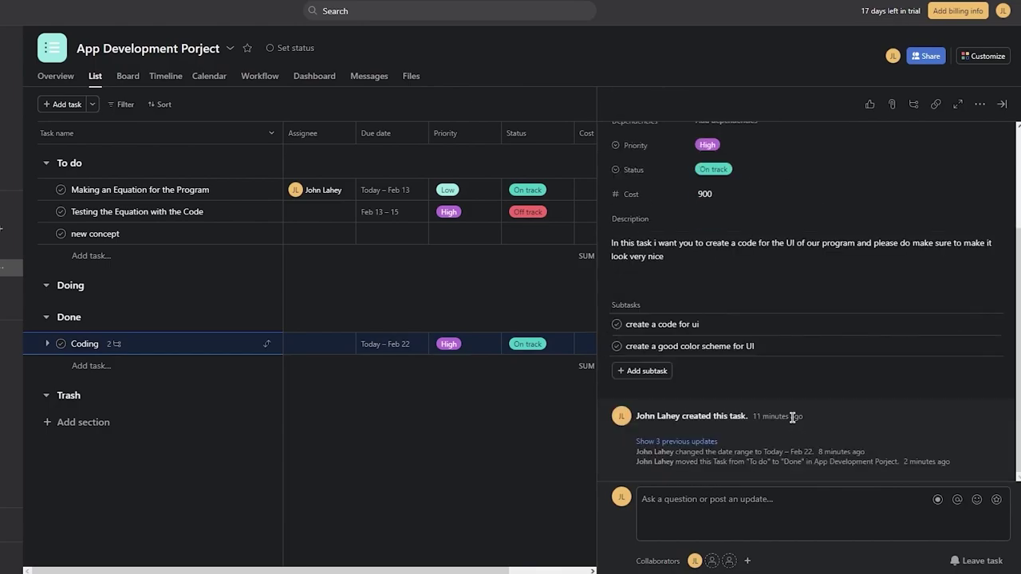
{"action": "scroll", "coordinate": [825, 355], "scroll_direction": "up", "scroll_amount": 2}
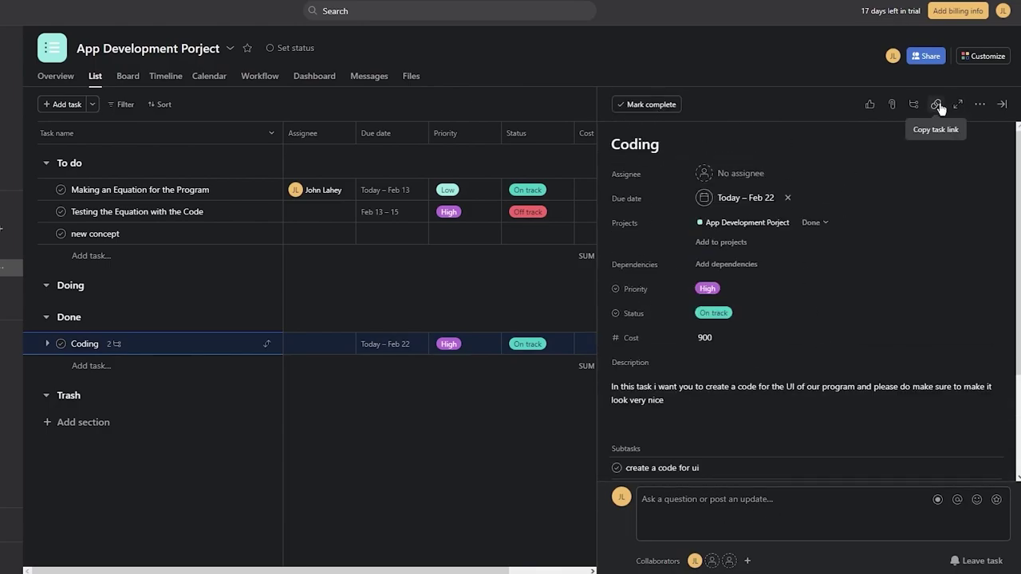
{"action": "left_click", "coordinate": [893, 105]}
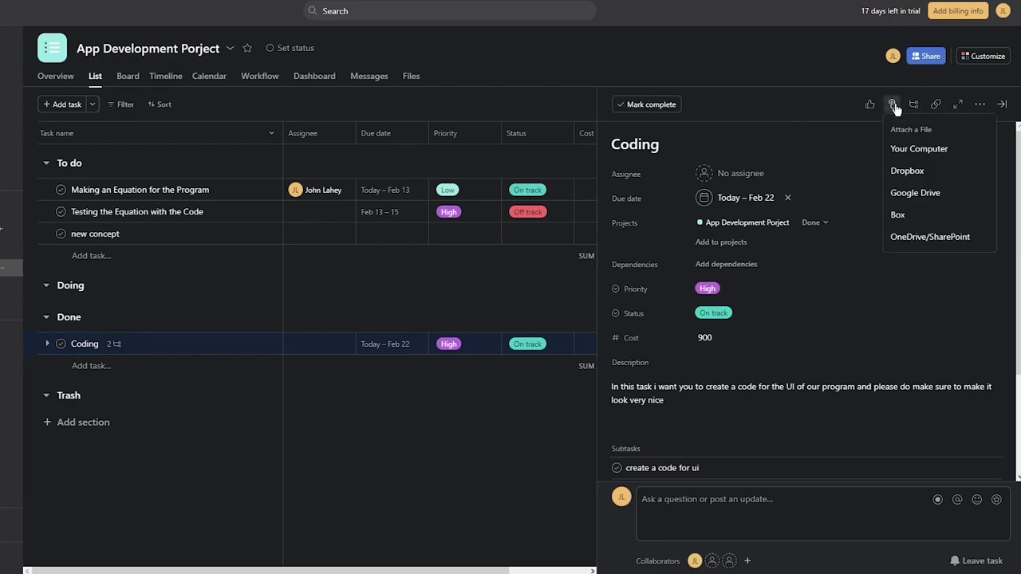
{"action": "left_click", "coordinate": [840, 147]}
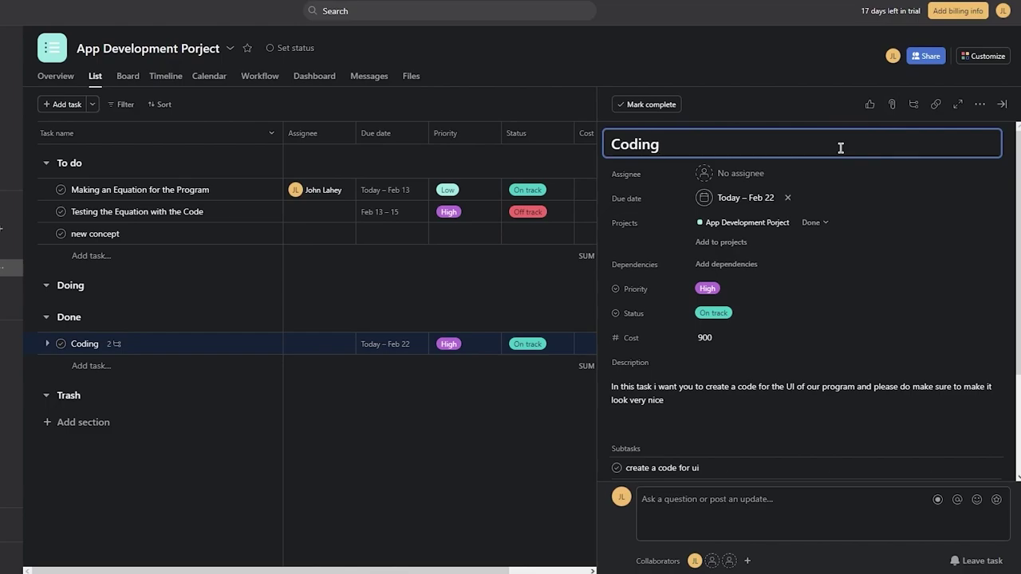
{"action": "left_click", "coordinate": [444, 293]}
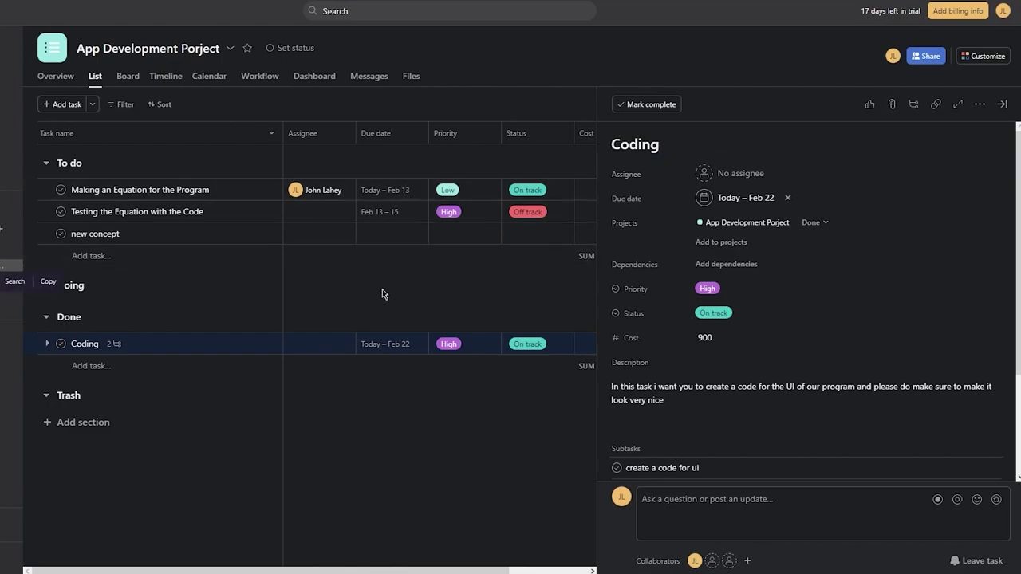
{"action": "right_click", "coordinate": [238, 288]}
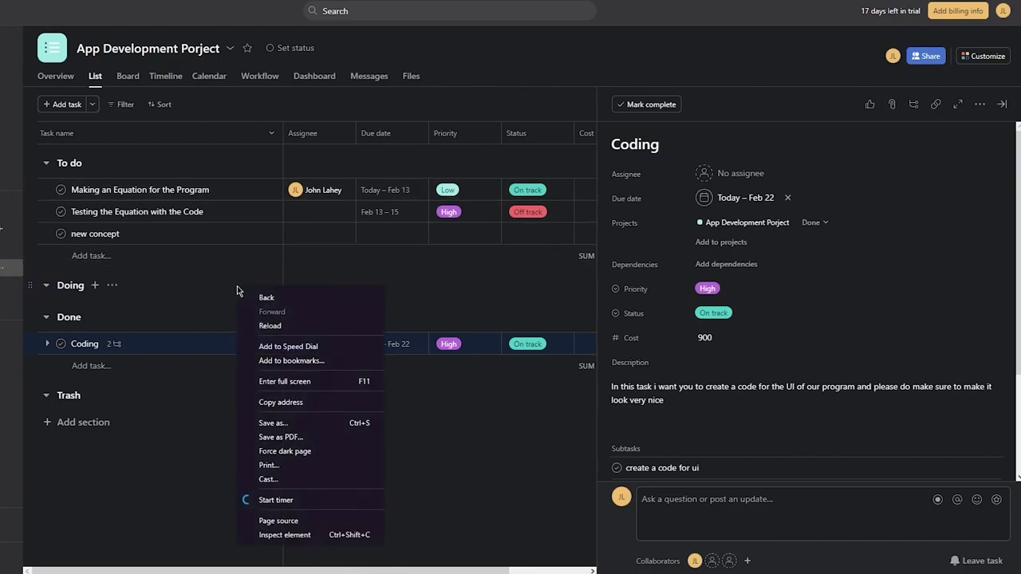
{"action": "left_click", "coordinate": [433, 279]}
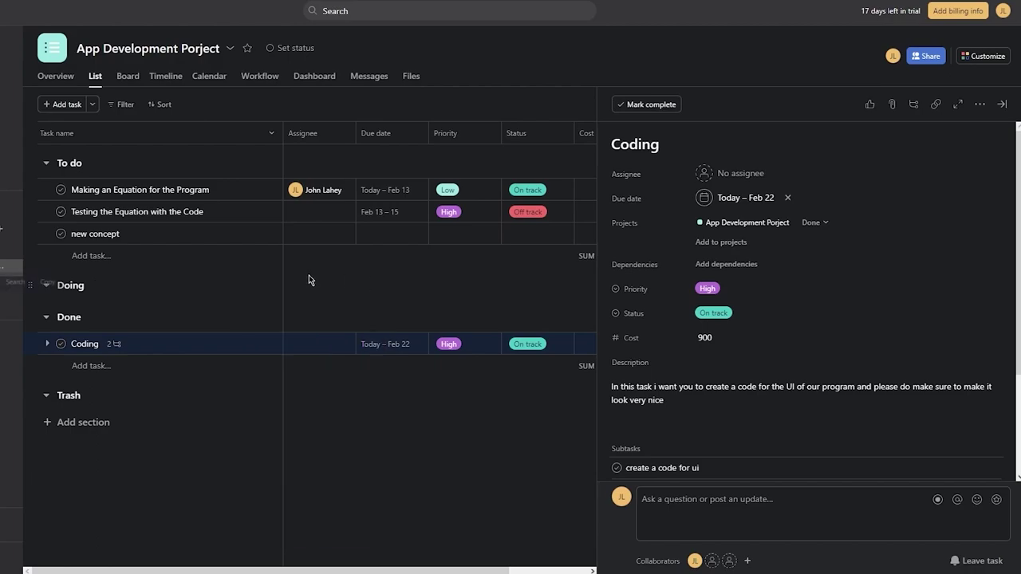
{"action": "left_click", "coordinate": [277, 461]}
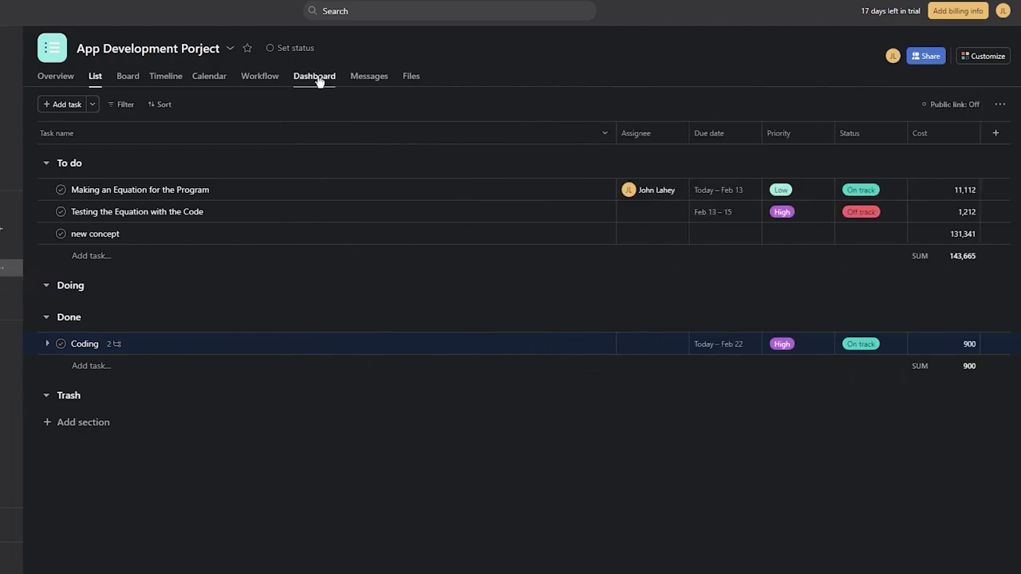
- View the project's files page and the available project actions without choosing one
{"action": "left_click", "coordinate": [408, 76]}
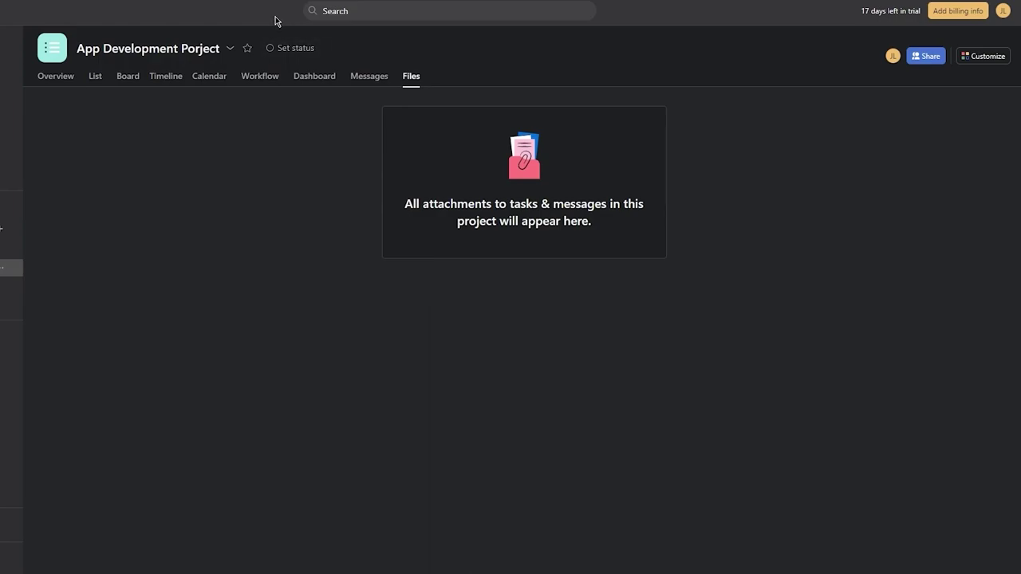
{"action": "left_click", "coordinate": [229, 48]}
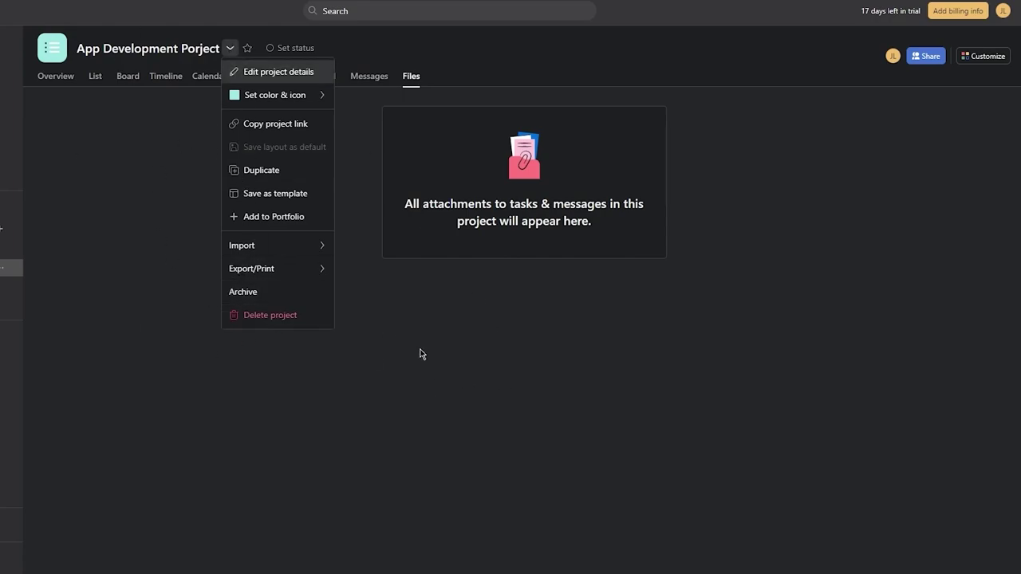
{"action": "left_click", "coordinate": [443, 382]}
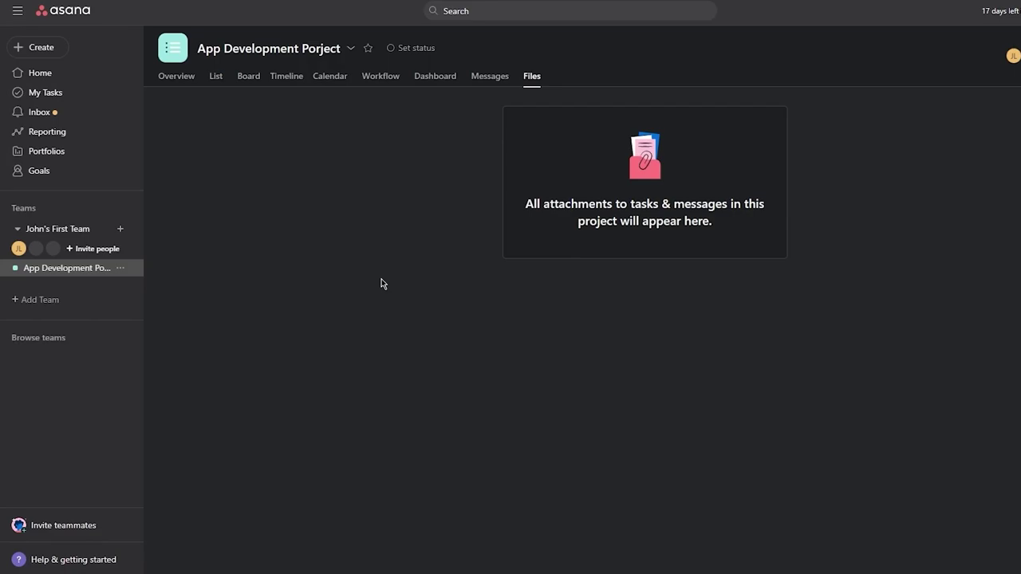
- Hide and restore the navigation sidebar, and go from the project's task list to the Home page
{"action": "left_click", "coordinate": [18, 12]}
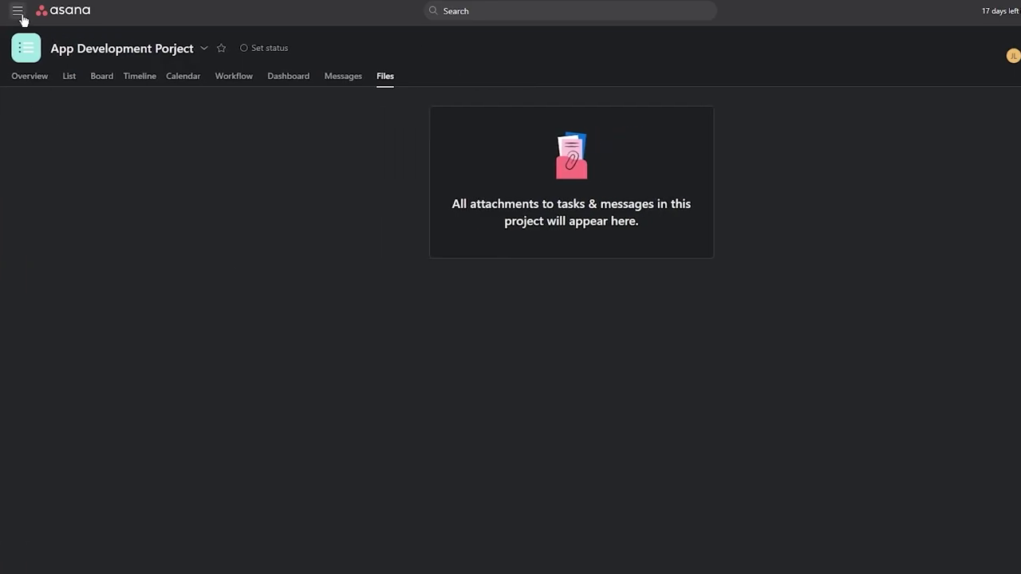
{"action": "left_click", "coordinate": [20, 12]}
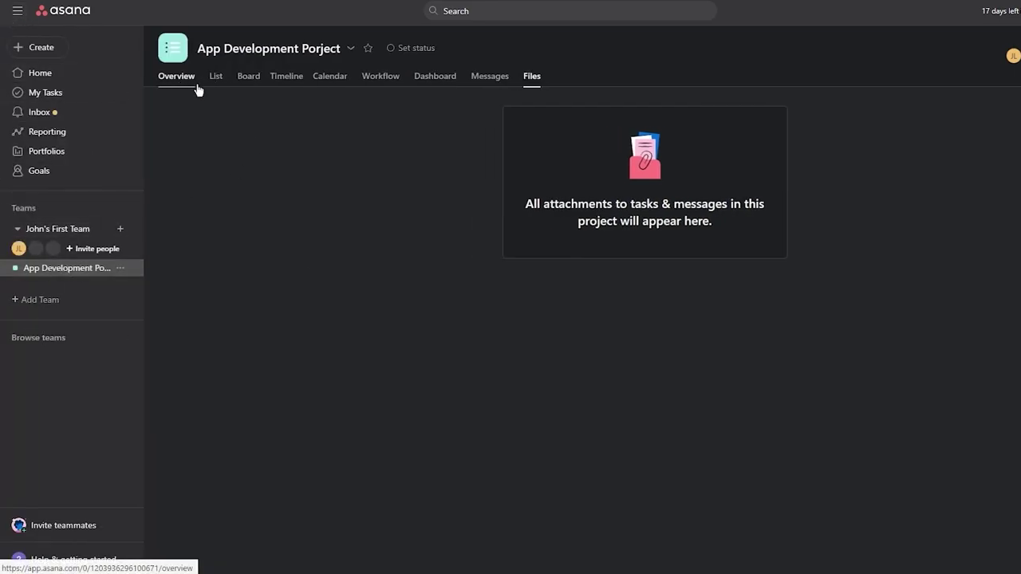
{"action": "left_click", "coordinate": [217, 80]}
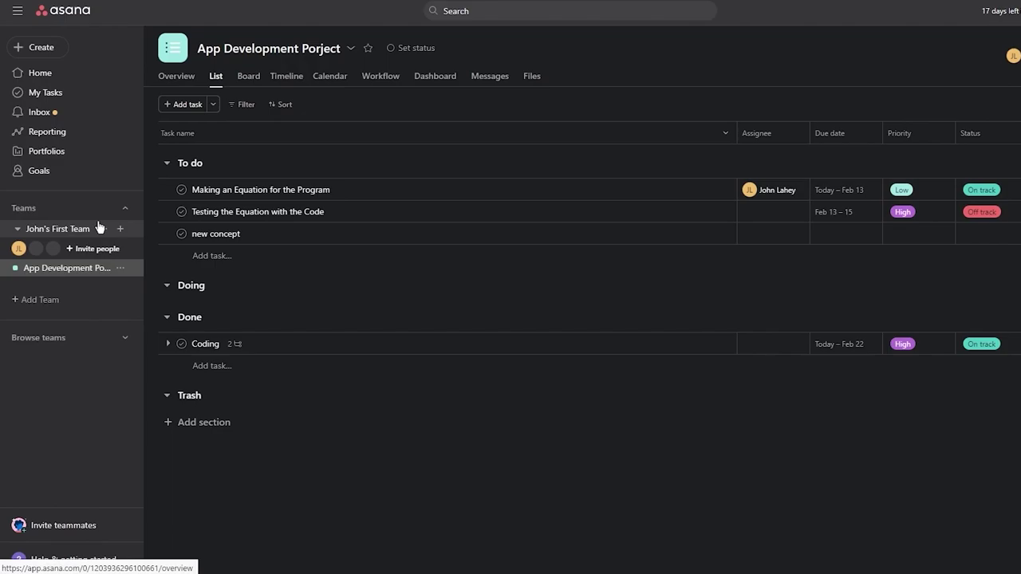
{"action": "left_click", "coordinate": [58, 81]}
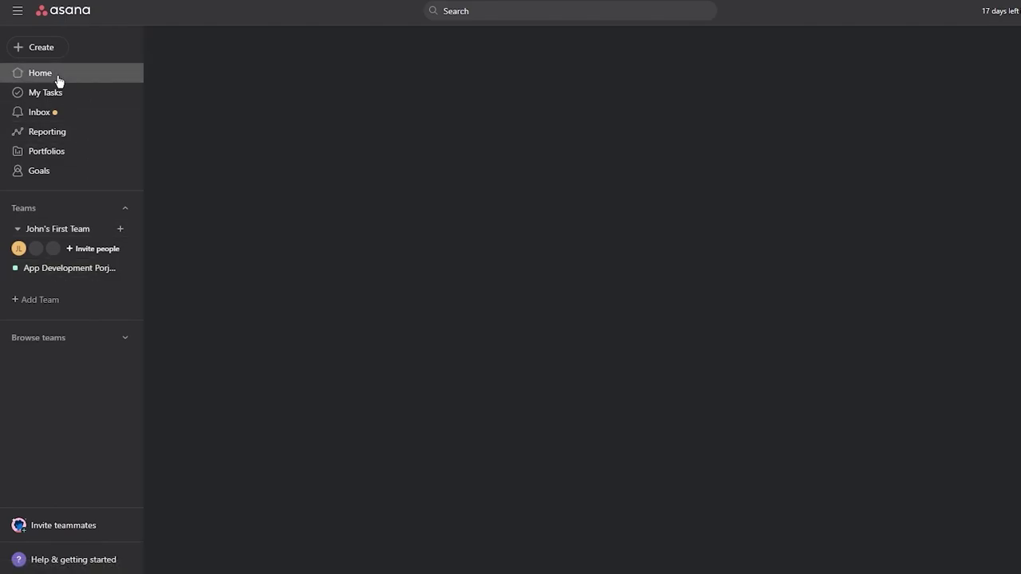
- Review the Home page and its onboarding steps for completing the profile, continuing project setup and downloading the apps
{"action": "scroll", "coordinate": [410, 189], "scroll_direction": "down", "scroll_amount": 5}
{"action": "scroll", "coordinate": [409, 188], "scroll_direction": "up", "scroll_amount": 5}
{"action": "scroll", "coordinate": [118, 149], "scroll_direction": "down", "scroll_amount": 2}
{"action": "scroll", "coordinate": [118, 150], "scroll_direction": "up", "scroll_amount": 2}
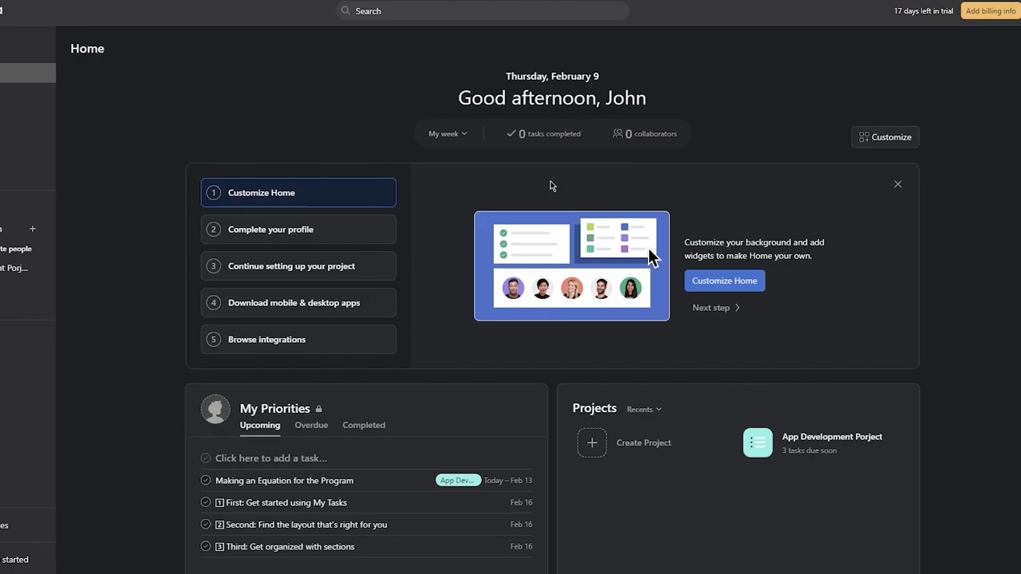
{"action": "left_click", "coordinate": [345, 236]}
{"action": "left_click", "coordinate": [345, 268]}
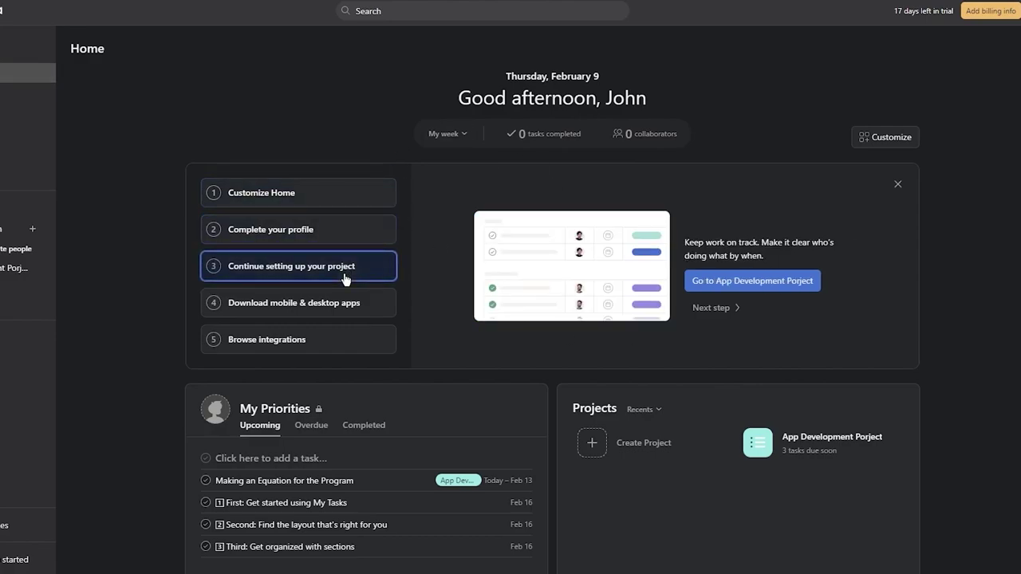
{"action": "left_click", "coordinate": [339, 306]}
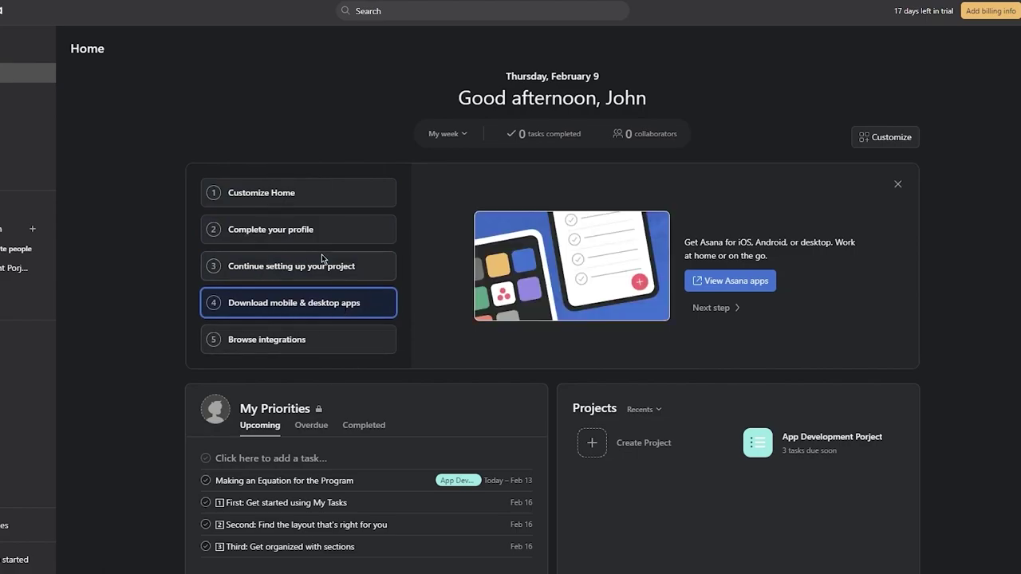
{"action": "scroll", "coordinate": [337, 284], "scroll_direction": "down", "scroll_amount": 4}
{"action": "scroll", "coordinate": [337, 283], "scroll_direction": "up", "scroll_amount": 4}
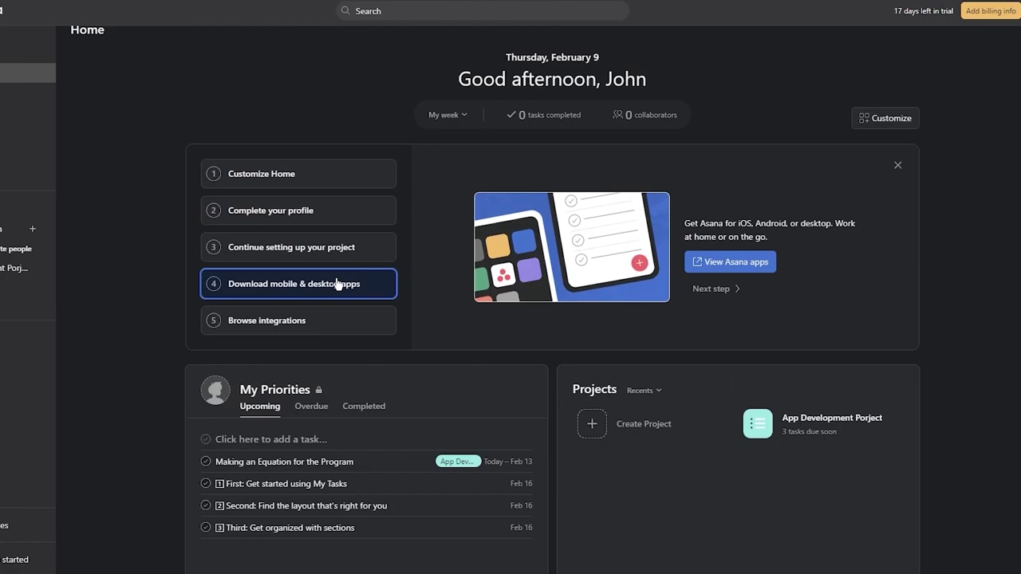
- Look through the My Tasks, Inbox, Reporting, Portfolios and Goals pages
{"action": "left_click", "coordinate": [58, 101]}
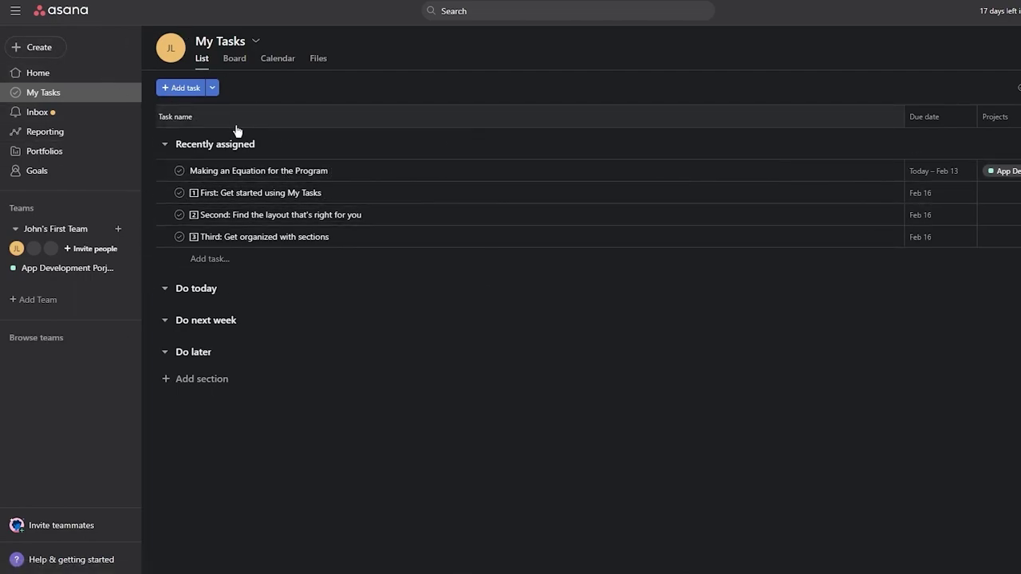
{"action": "left_click", "coordinate": [87, 120]}
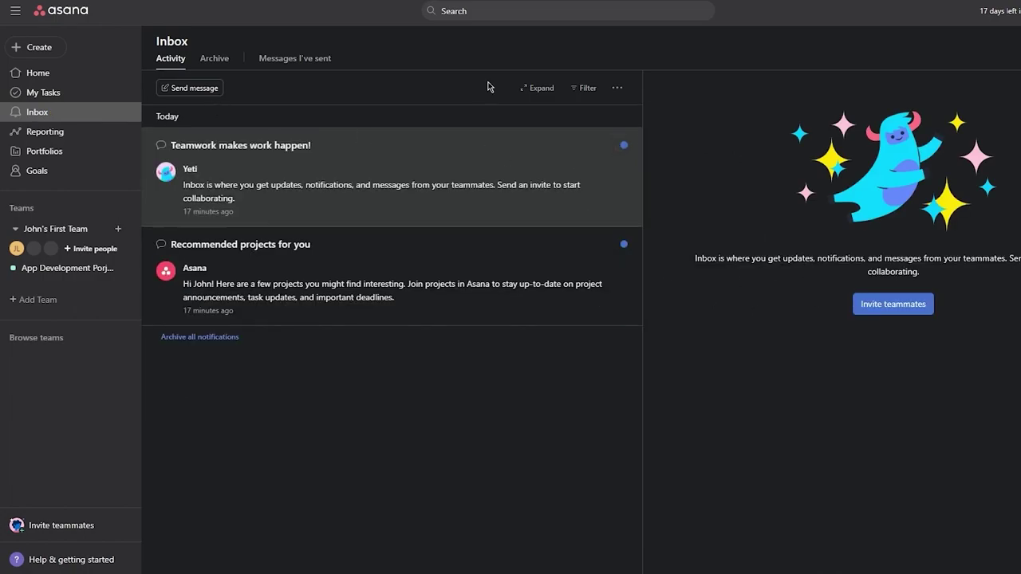
{"action": "left_click", "coordinate": [82, 132]}
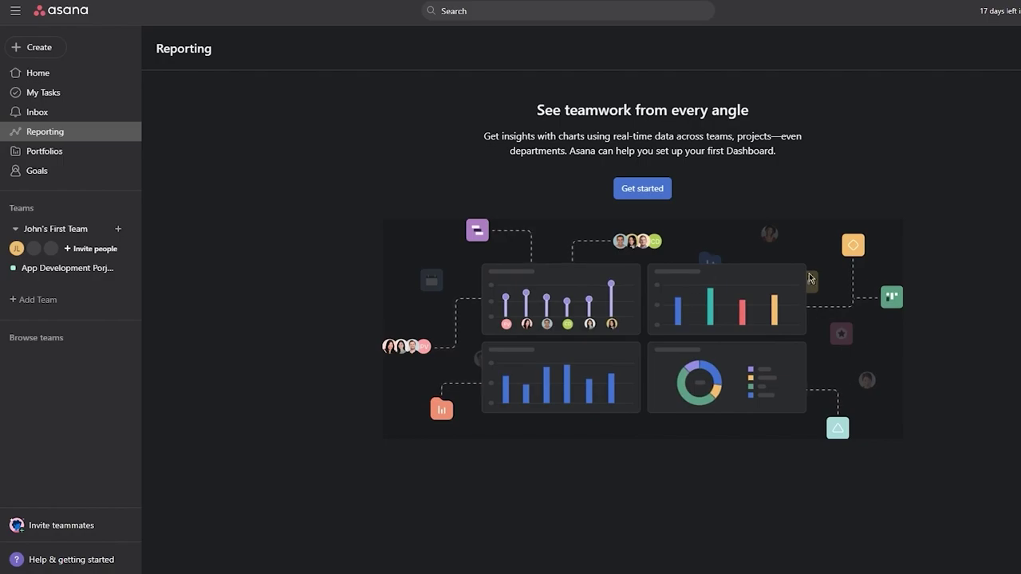
{"action": "left_click", "coordinate": [37, 154]}
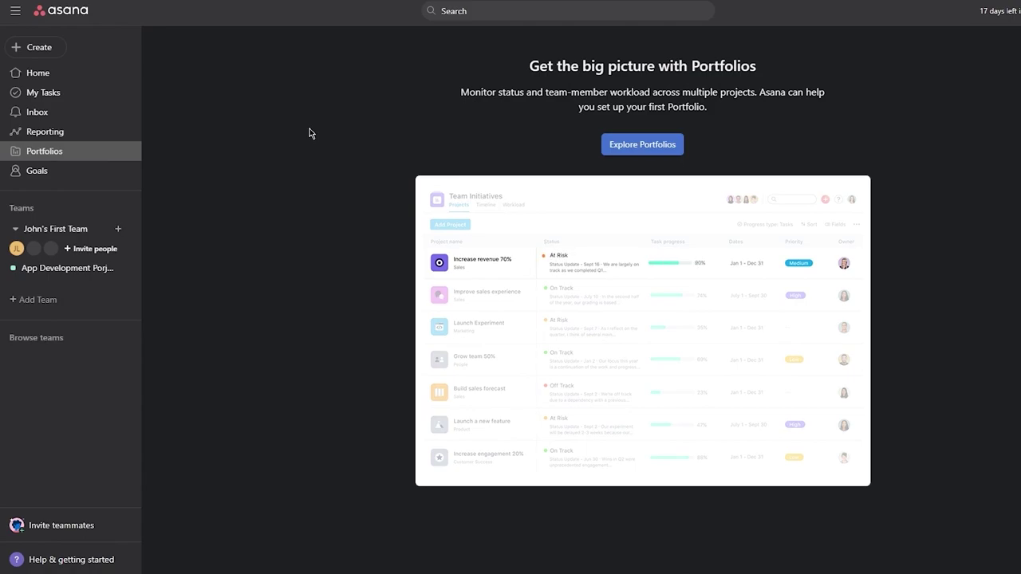
{"action": "left_click", "coordinate": [104, 173]}
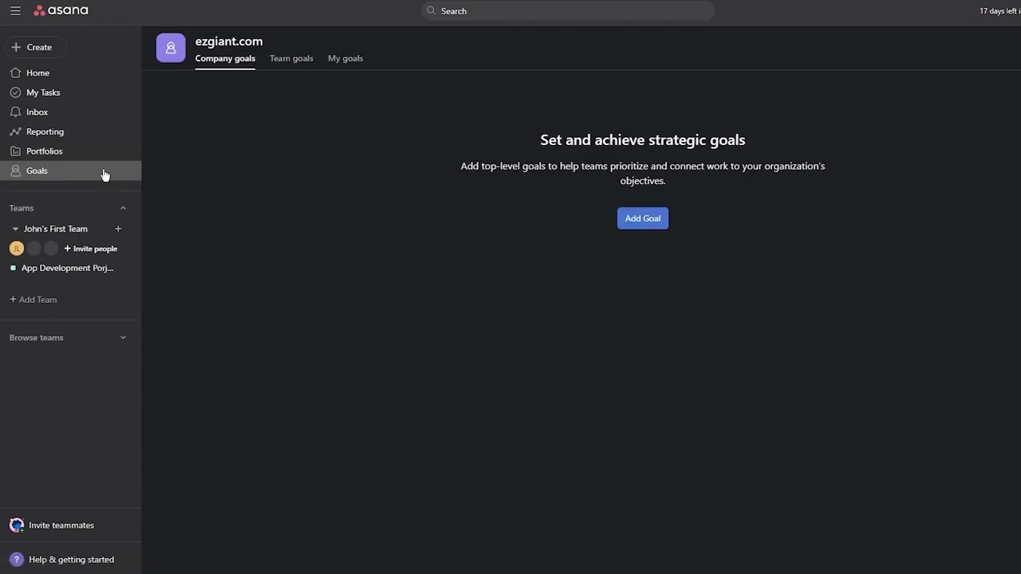
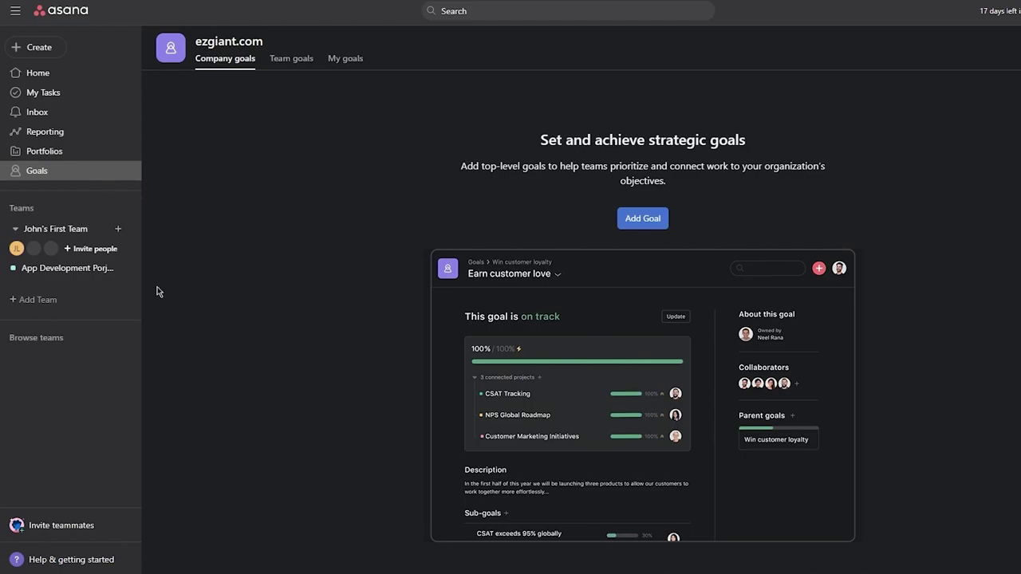
- Check the list of other teams to browse and the first team's overview, and return to the App Development project's task list
{"action": "left_click", "coordinate": [120, 339]}
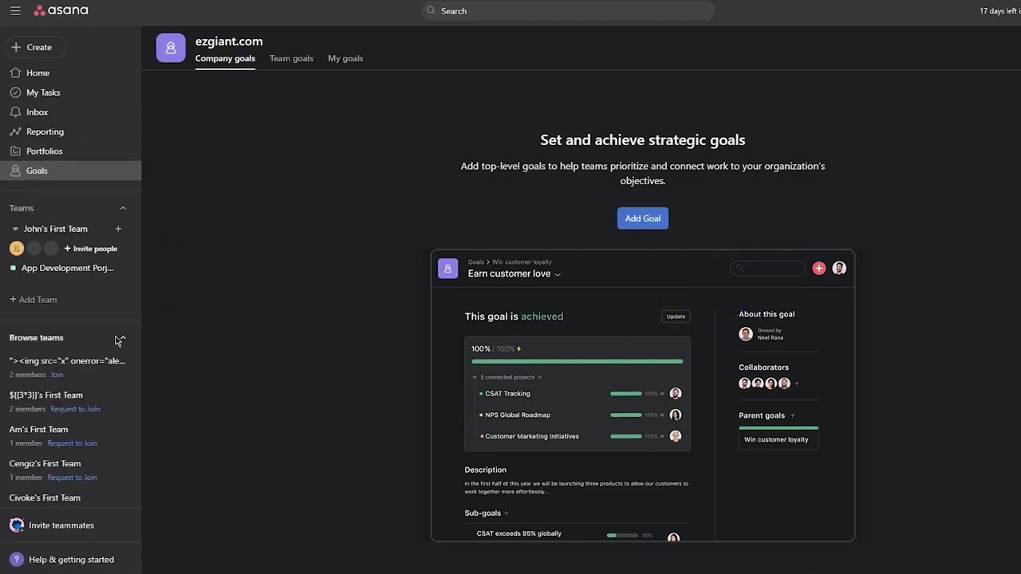
{"action": "left_click", "coordinate": [118, 340]}
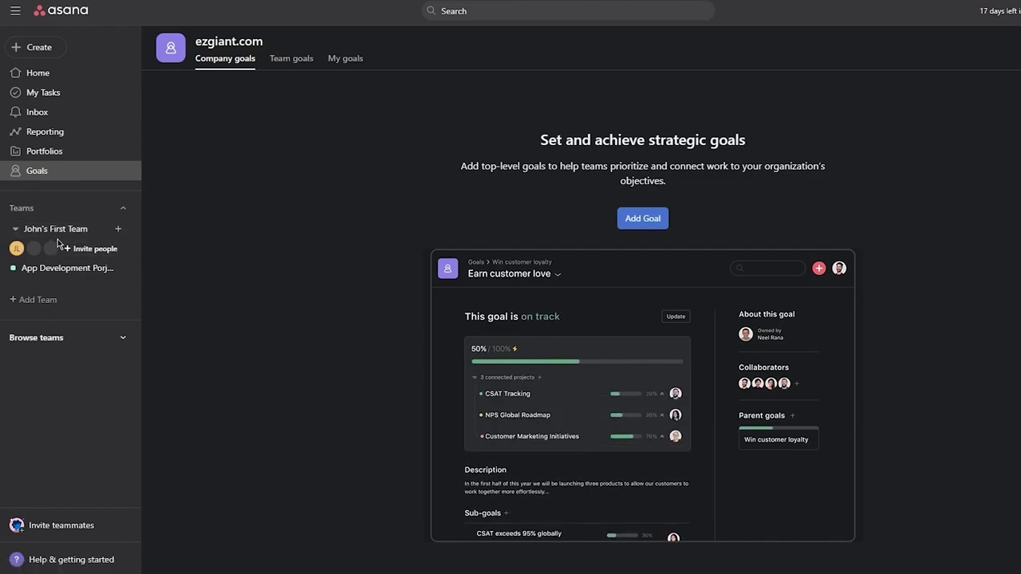
{"action": "left_click", "coordinate": [57, 231]}
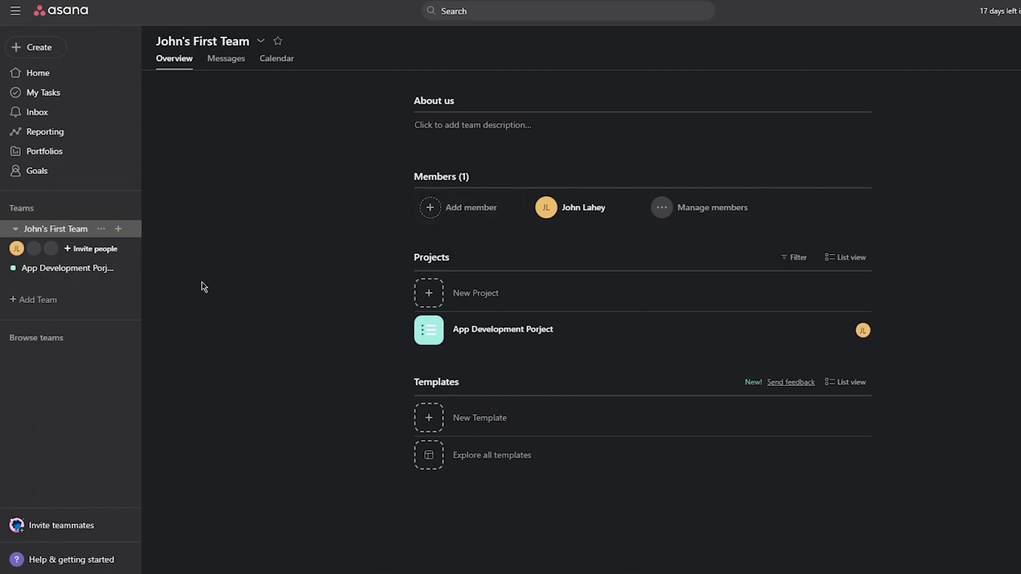
{"action": "left_click", "coordinate": [116, 268]}
{"action": "left_click", "coordinate": [90, 269]}
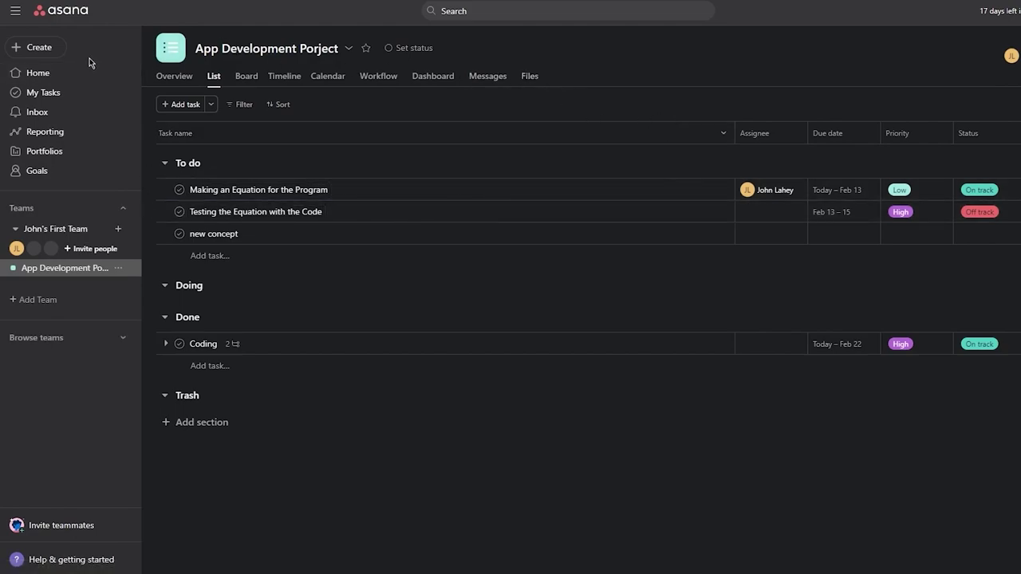
- View the form for creating a new team and close it without creating one
{"action": "left_click", "coordinate": [40, 48]}
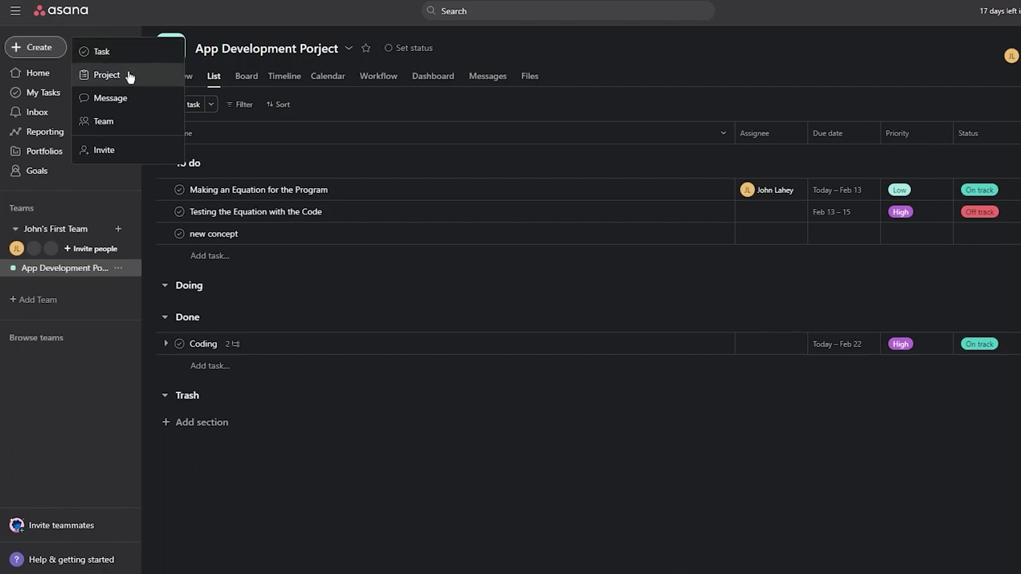
{"action": "left_click", "coordinate": [128, 120]}
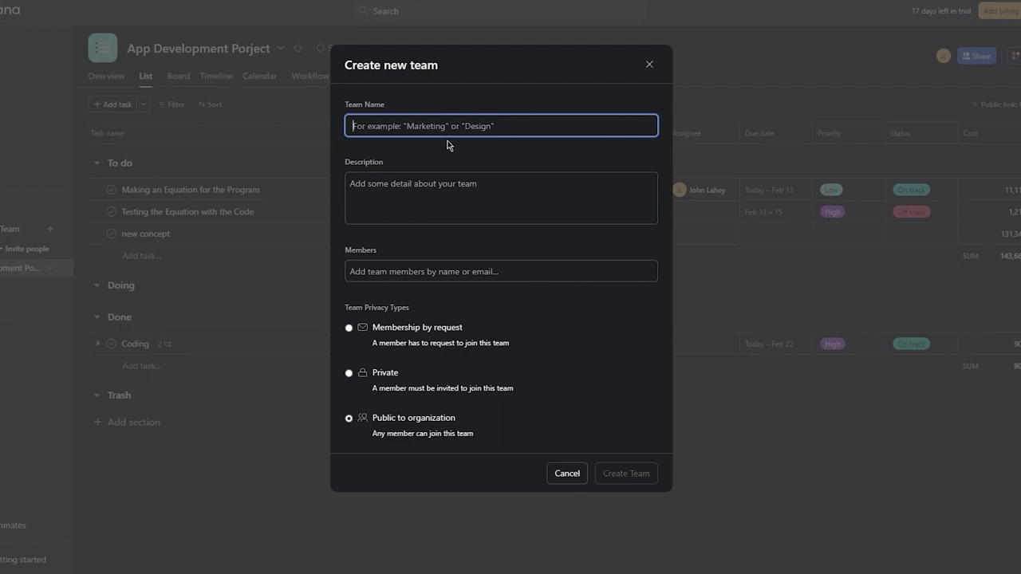
{"action": "left_click", "coordinate": [421, 179]}
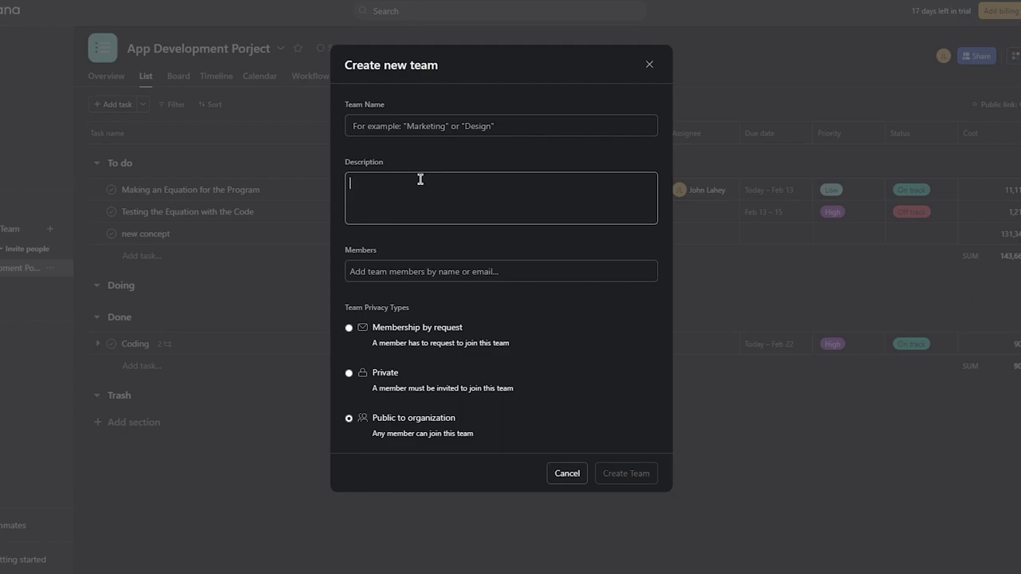
{"action": "left_click", "coordinate": [650, 65]}
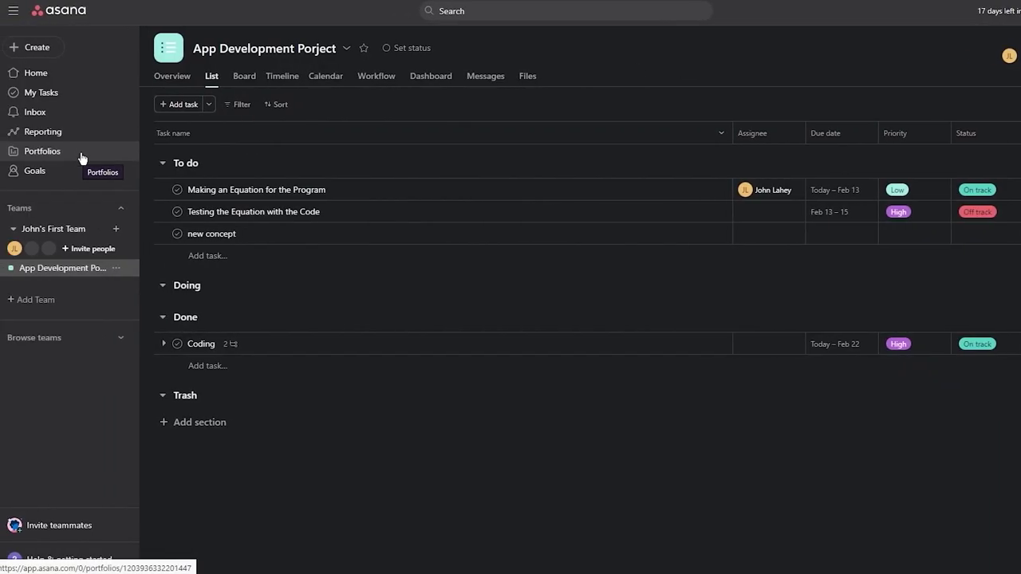
- Start a new project from the template library and preview the Cross-Functional Project Plan template
{"action": "left_click", "coordinate": [43, 43]}
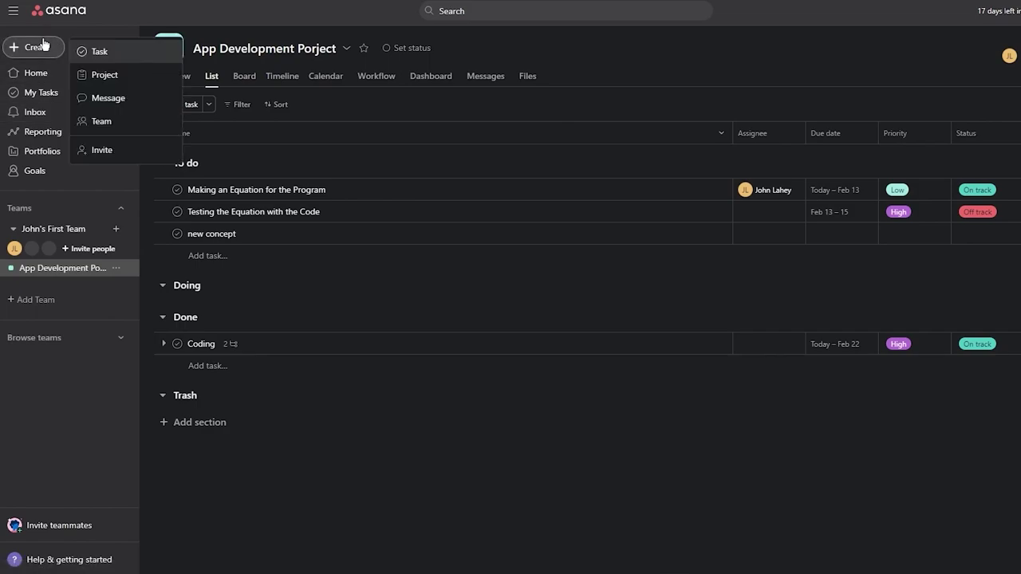
{"action": "left_click", "coordinate": [102, 83]}
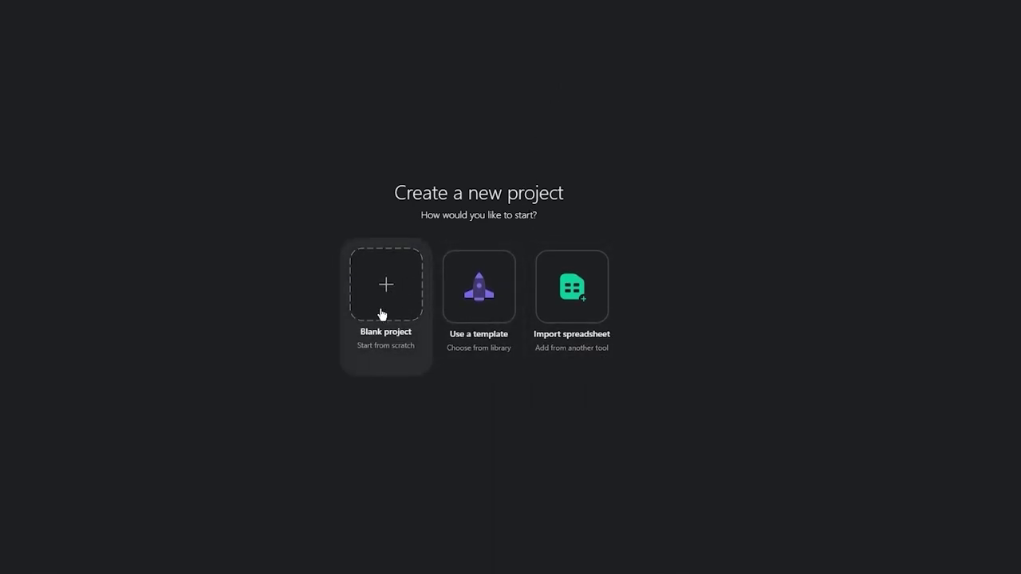
{"action": "left_click", "coordinate": [500, 312]}
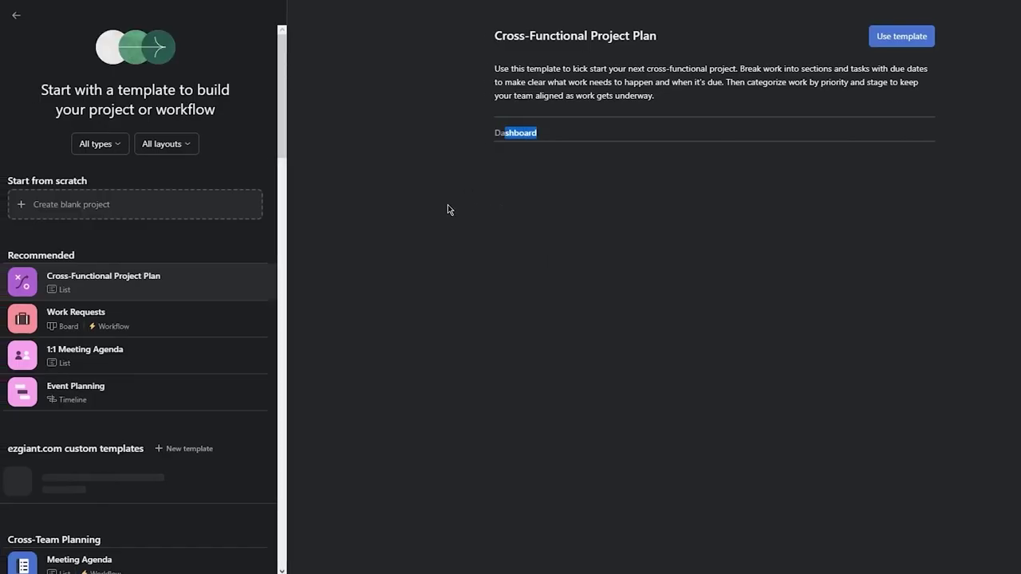
{"action": "left_click", "coordinate": [427, 258]}
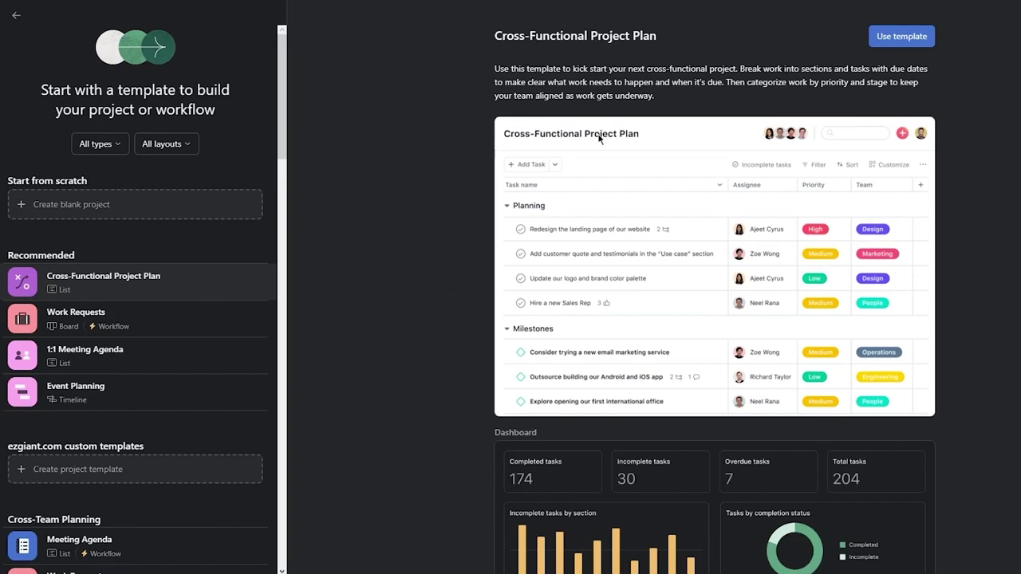
{"action": "scroll", "coordinate": [597, 258], "scroll_direction": "down", "scroll_amount": 2}
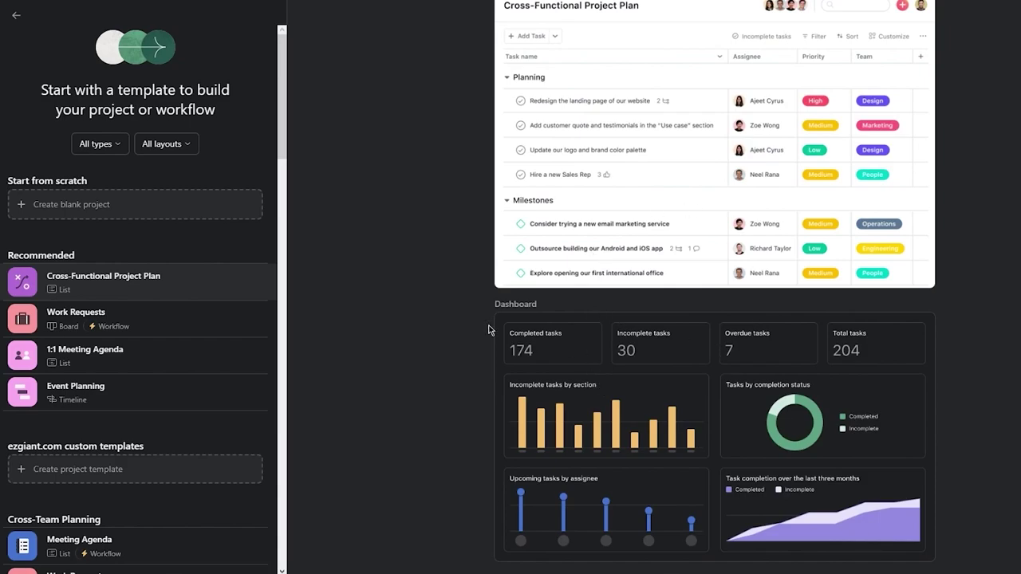
{"action": "scroll", "coordinate": [455, 326], "scroll_direction": "up", "scroll_amount": 2}
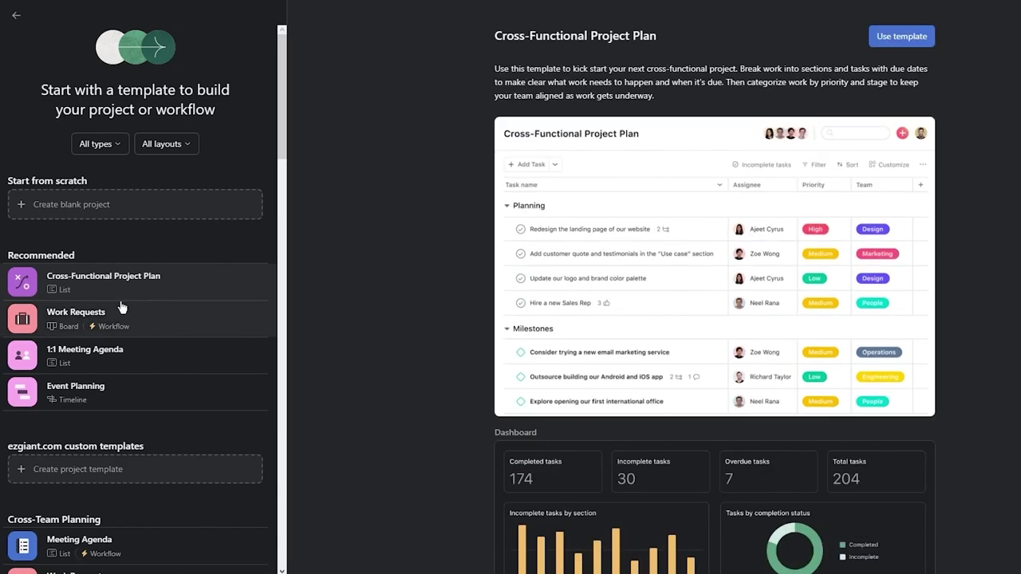
- Preview the Work Requests template and create a project from it with the default name, team and privacy
{"action": "left_click", "coordinate": [119, 334]}
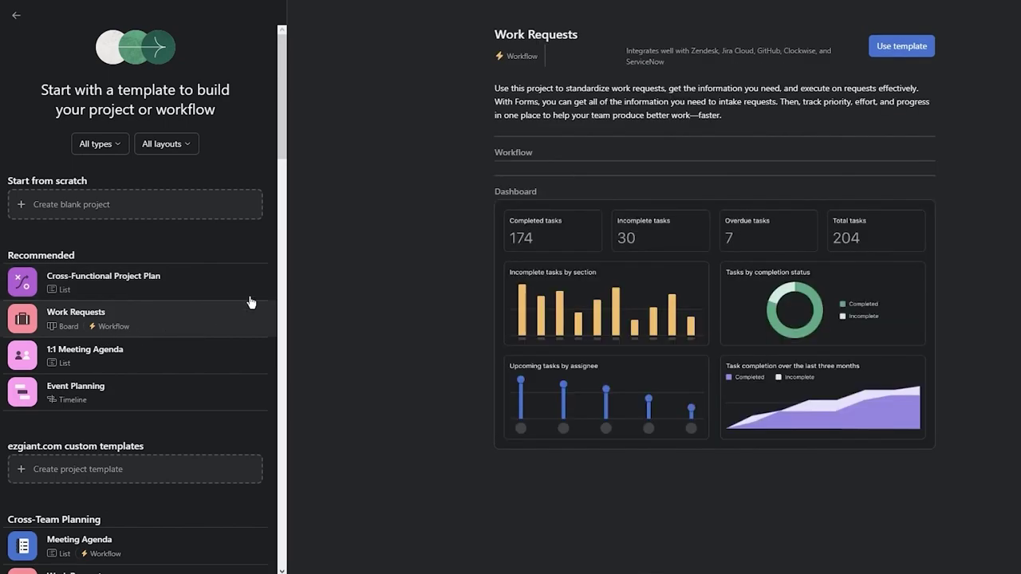
{"action": "scroll", "coordinate": [257, 299], "scroll_direction": "down", "scroll_amount": 1}
{"action": "scroll", "coordinate": [257, 300], "scroll_direction": "down", "scroll_amount": 3}
{"action": "scroll", "coordinate": [257, 300], "scroll_direction": "up", "scroll_amount": 4}
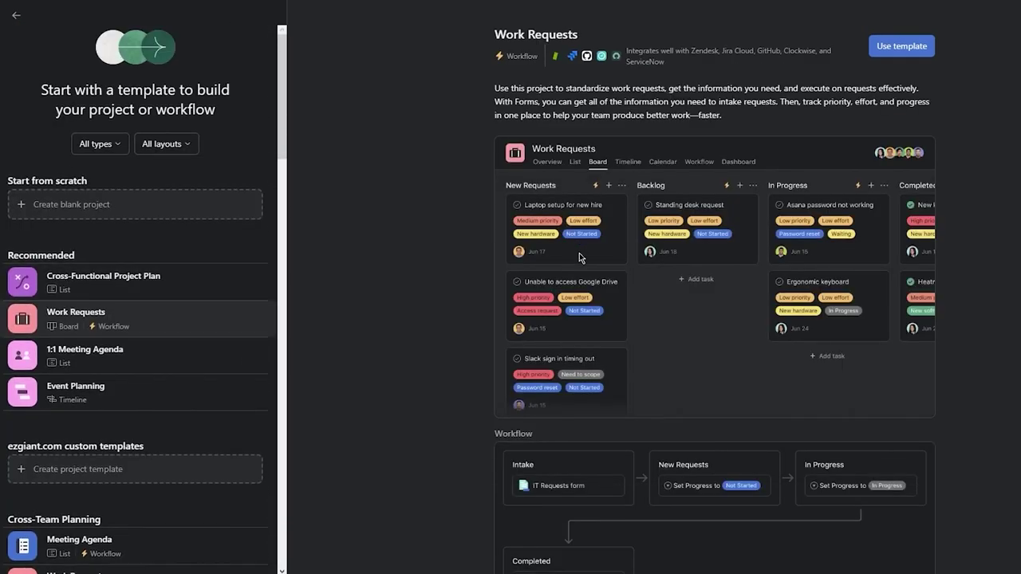
{"action": "scroll", "coordinate": [359, 313], "scroll_direction": "down", "scroll_amount": 3}
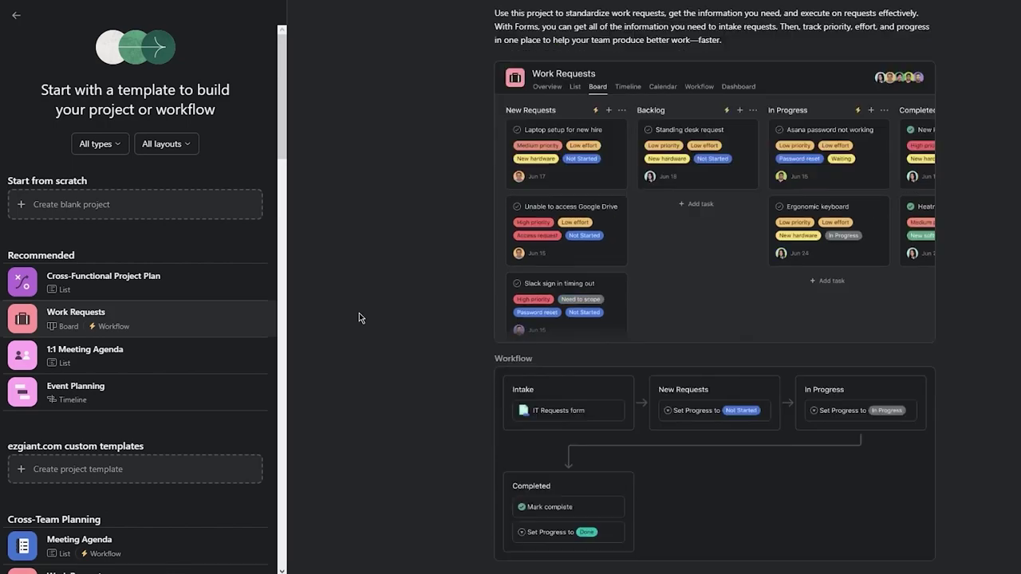
{"action": "scroll", "coordinate": [454, 275], "scroll_direction": "up", "scroll_amount": 2}
{"action": "scroll", "coordinate": [444, 269], "scroll_direction": "up", "scroll_amount": 1}
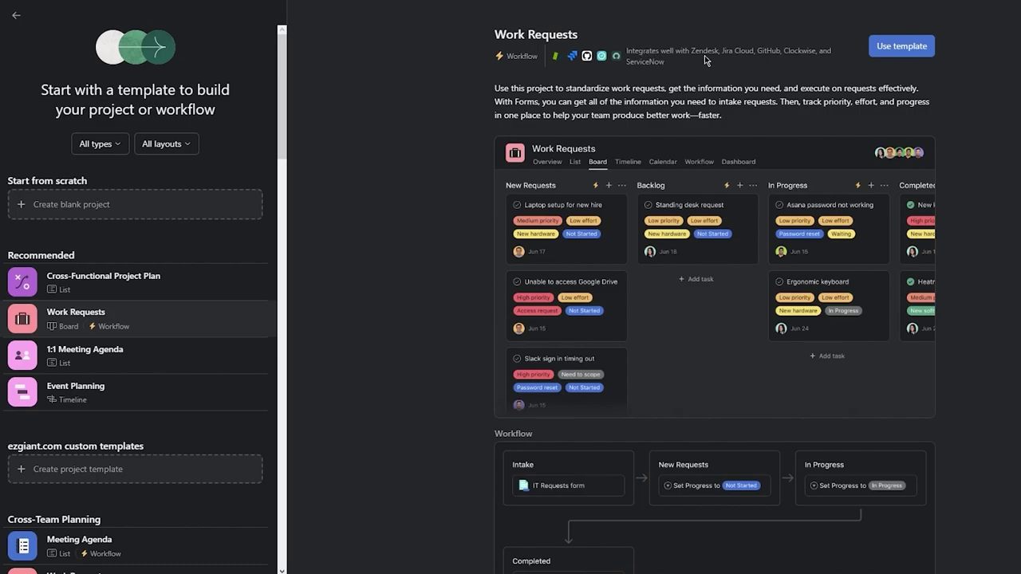
{"action": "left_click", "coordinate": [893, 46]}
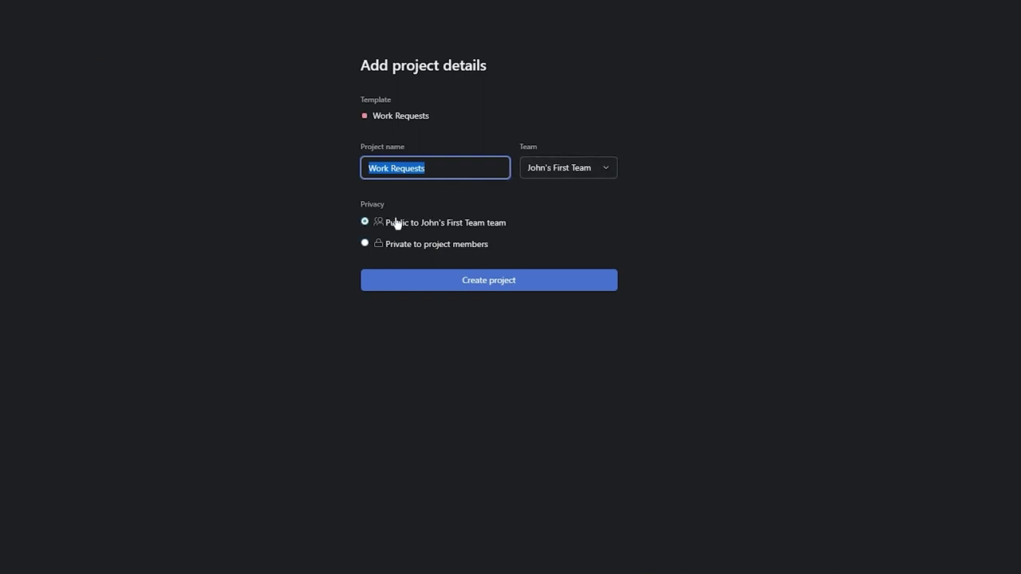
{"action": "left_click", "coordinate": [407, 276]}
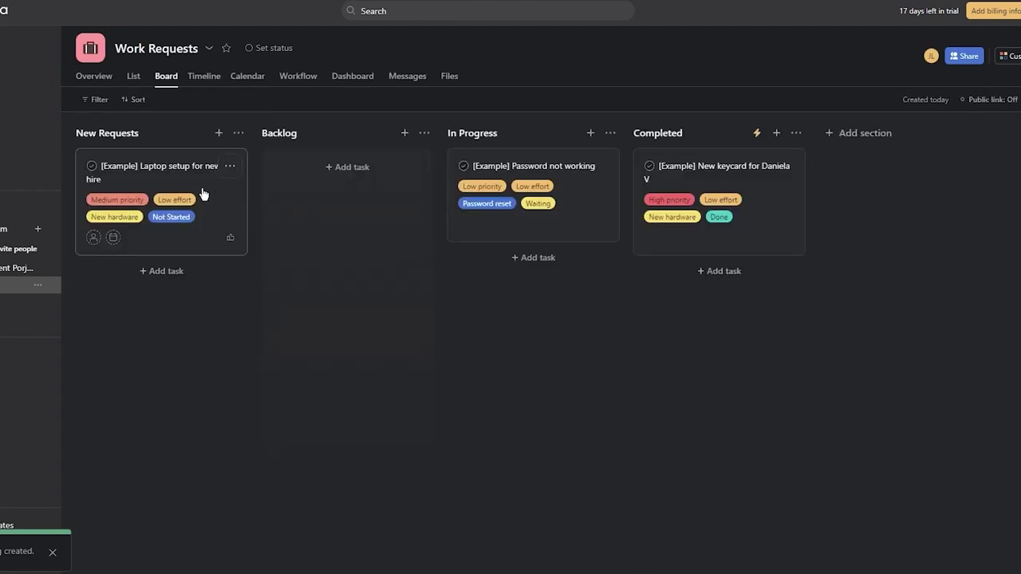
- View the Work Requests project as a list and as a calendar, and return to the list view
{"action": "left_click", "coordinate": [133, 76]}
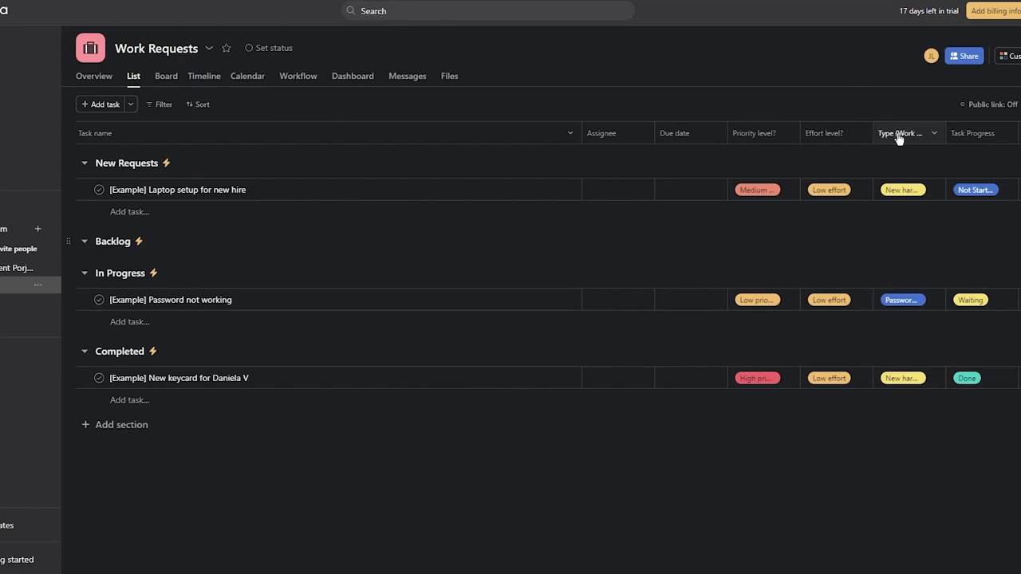
{"action": "left_click", "coordinate": [244, 84]}
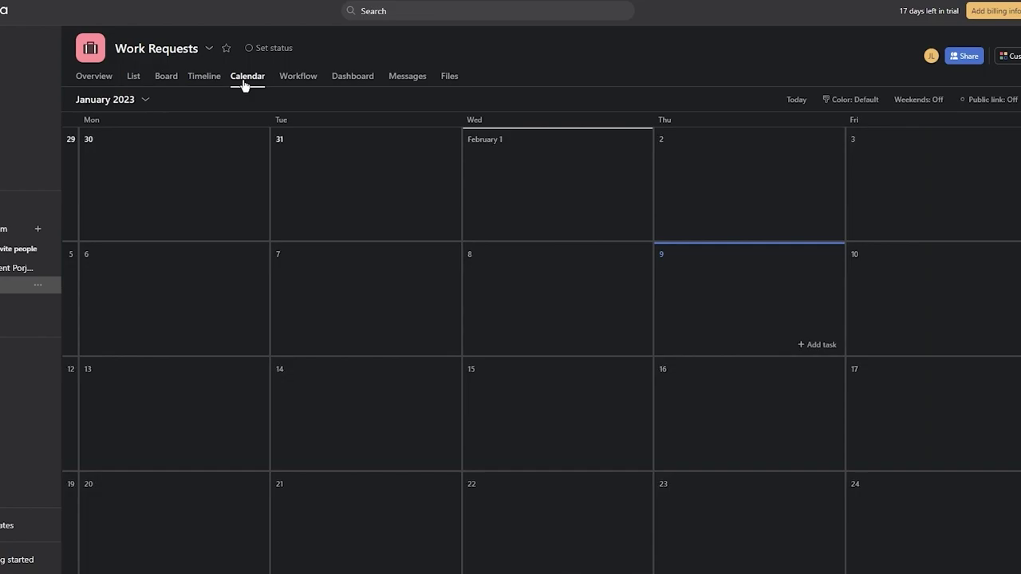
{"action": "left_click", "coordinate": [133, 86]}
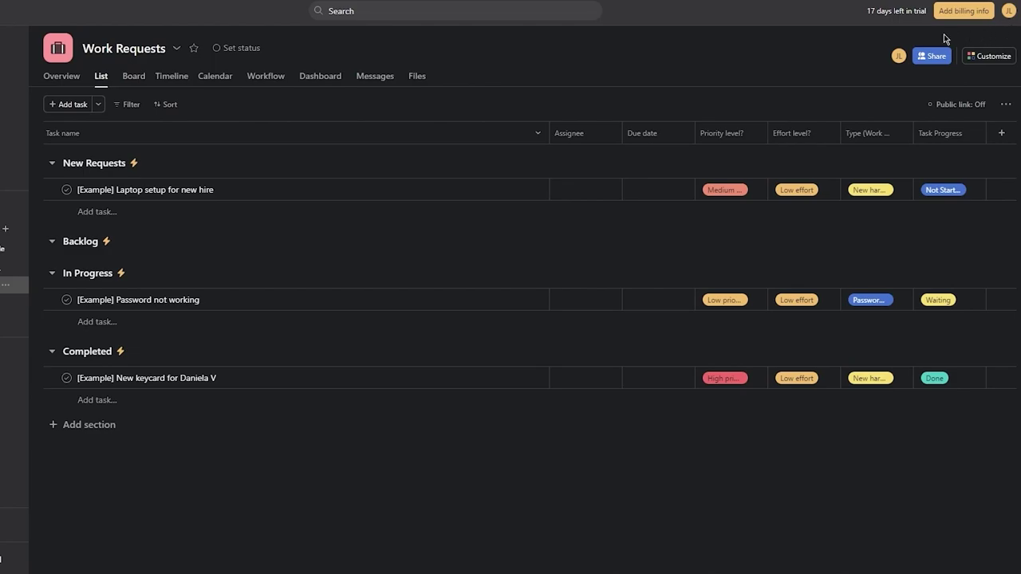
- Open the personal account settings and look over the profile fields, including job title and the About me text
{"action": "left_click", "coordinate": [1008, 11]}
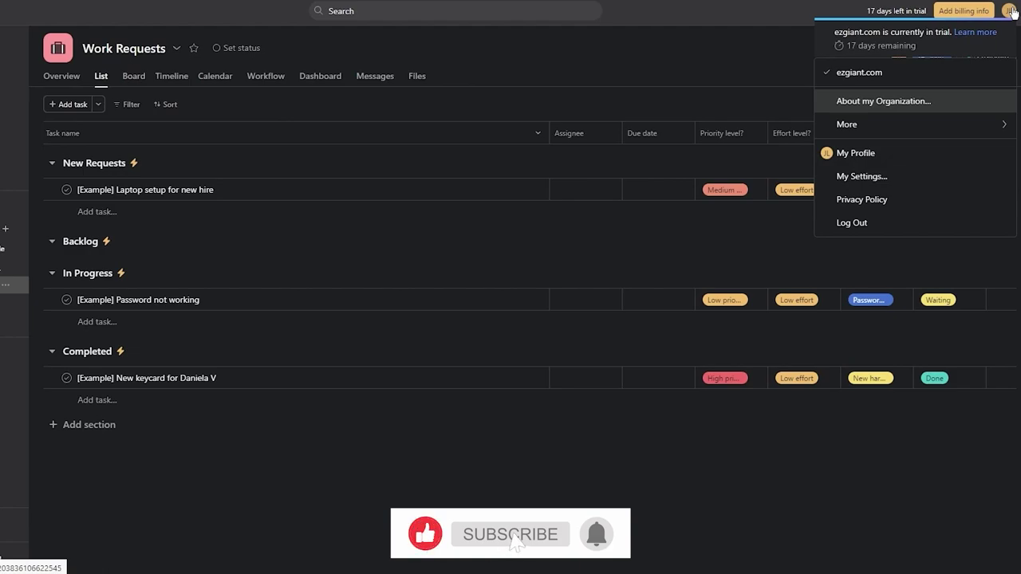
{"action": "right_click", "coordinate": [876, 176]}
{"action": "left_click", "coordinate": [875, 174]}
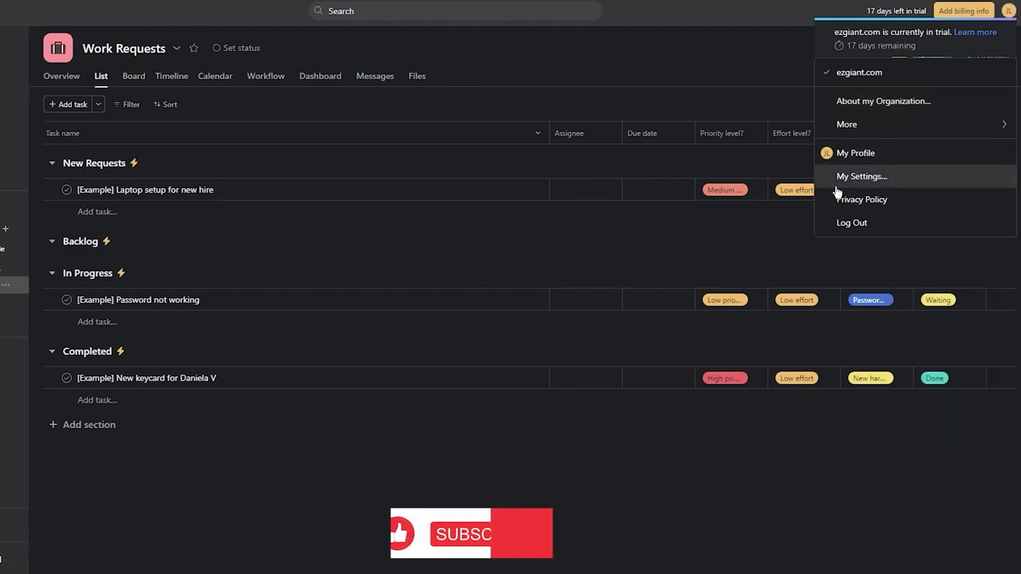
{"action": "left_click", "coordinate": [875, 175]}
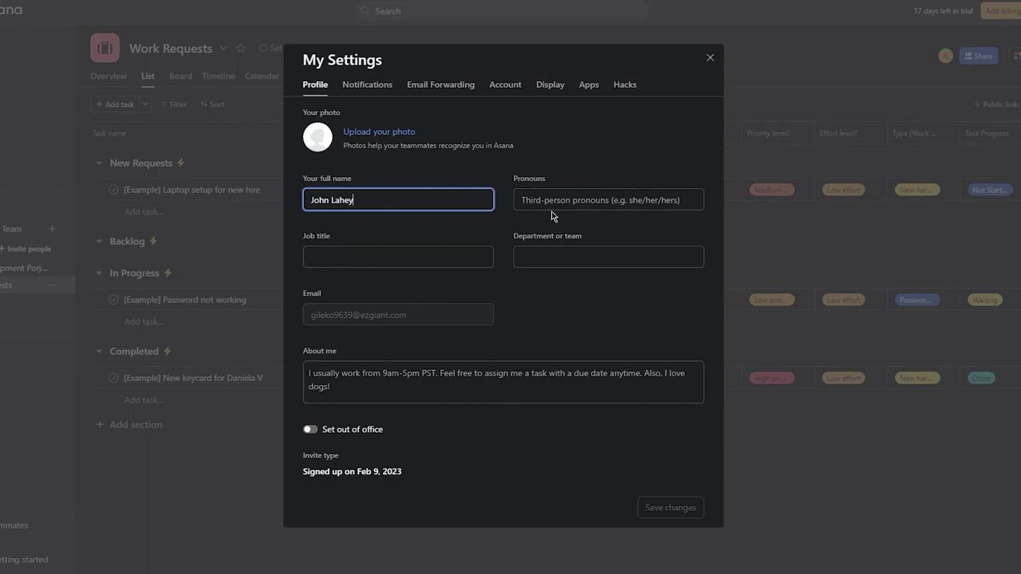
{"action": "left_click", "coordinate": [426, 263]}
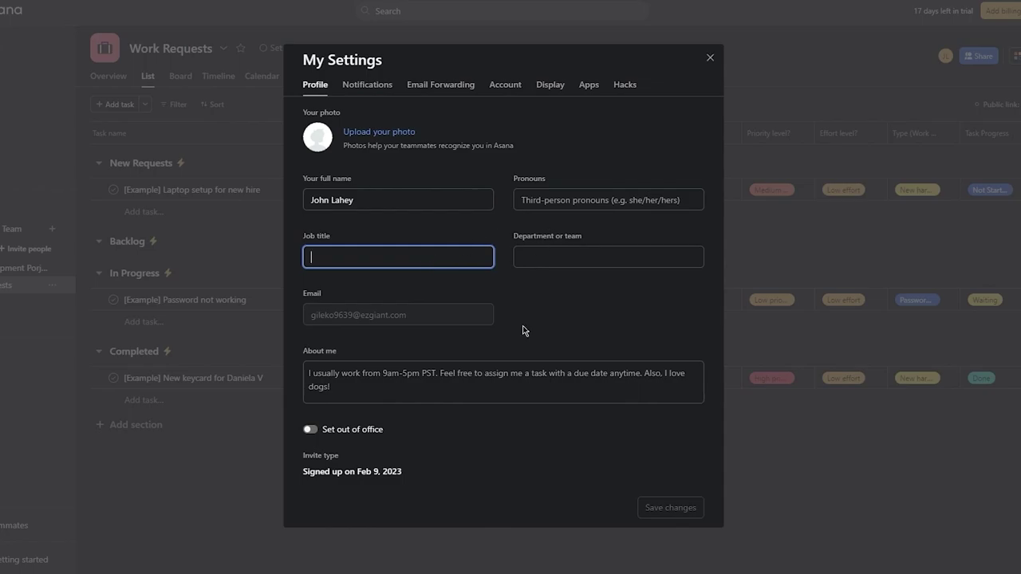
{"action": "left_click", "coordinate": [429, 385]}
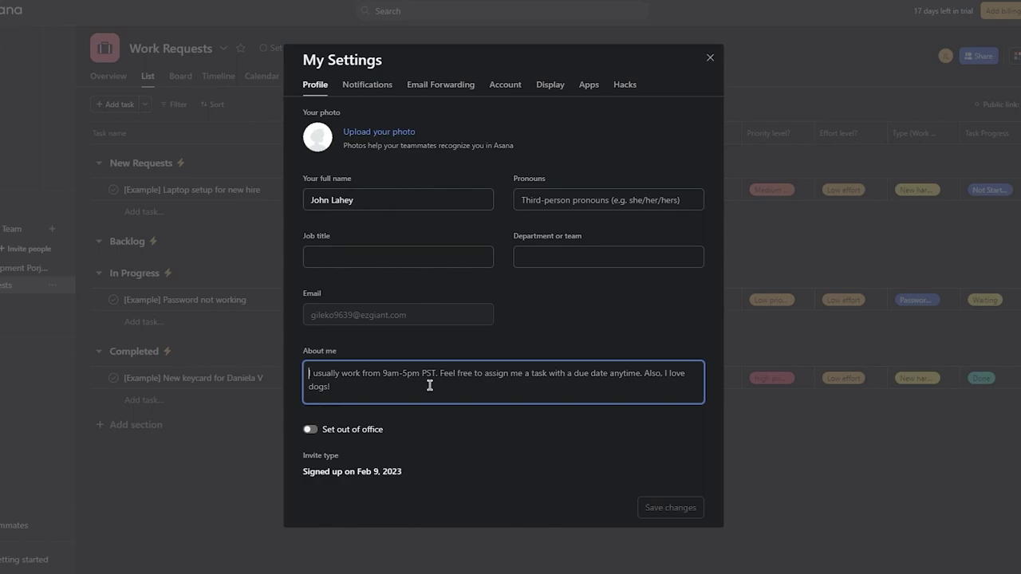
- Turn on the do-not-disturb schedule in the notification settings, from 5:00pm to 9:00am
{"action": "left_click", "coordinate": [357, 85]}
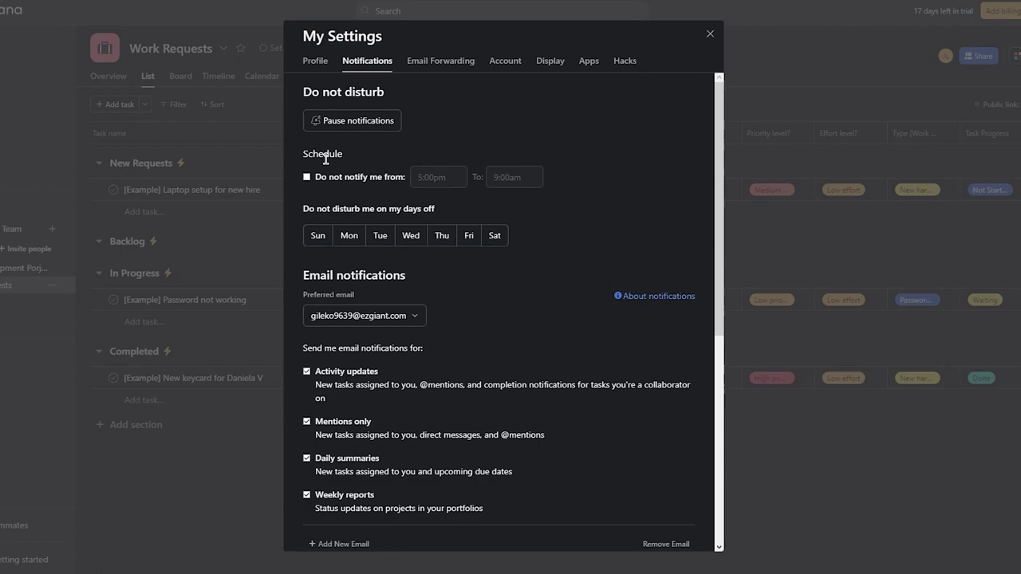
{"action": "left_click", "coordinate": [307, 177]}
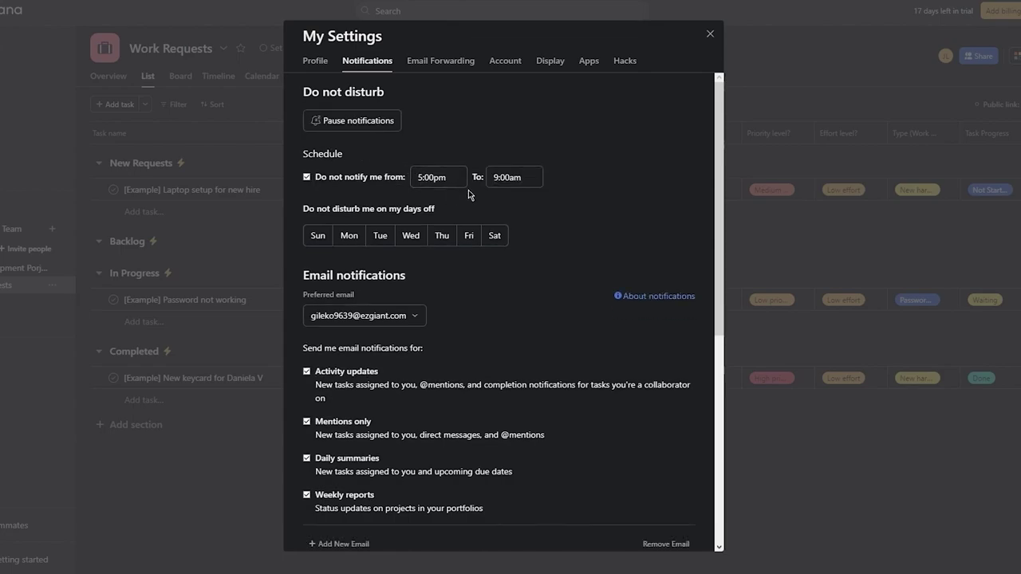
{"action": "left_click", "coordinate": [333, 179]}
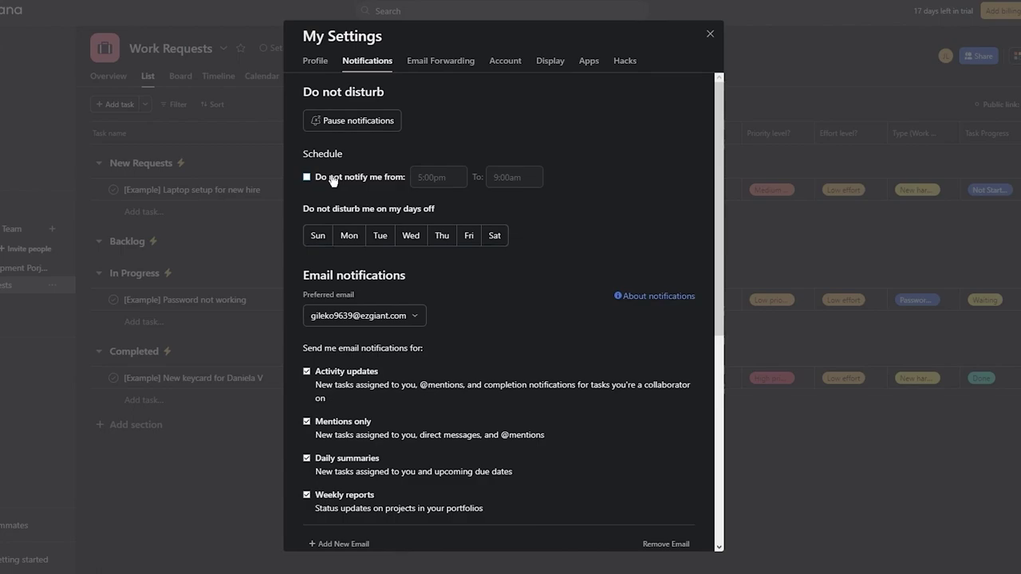
{"action": "right_click", "coordinate": [333, 179]}
{"action": "left_click", "coordinate": [321, 181]}
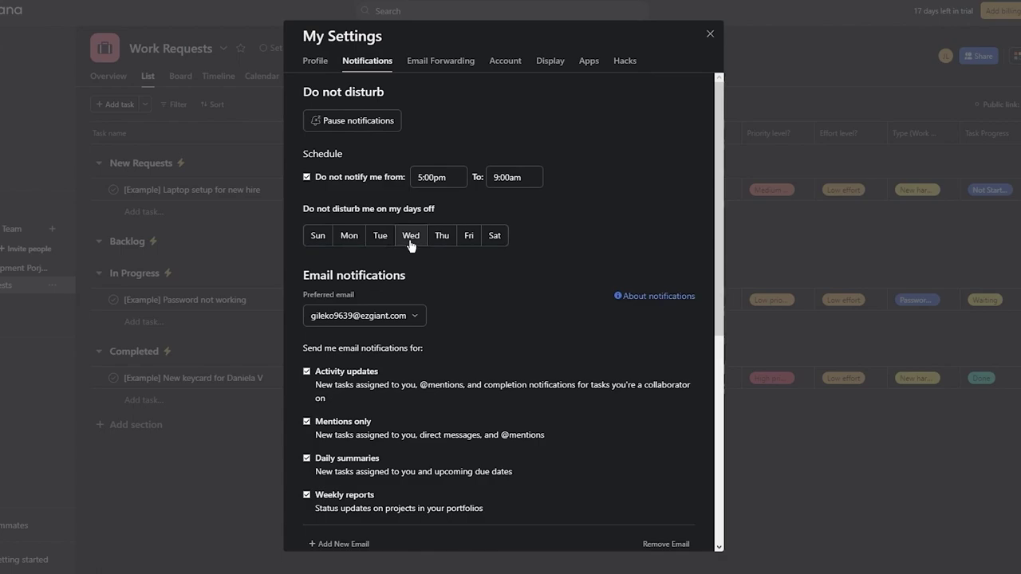
- Review the email, browser and project notification options, plus the email forwarding and account settings
{"action": "scroll", "coordinate": [424, 302], "scroll_direction": "down", "scroll_amount": 3}
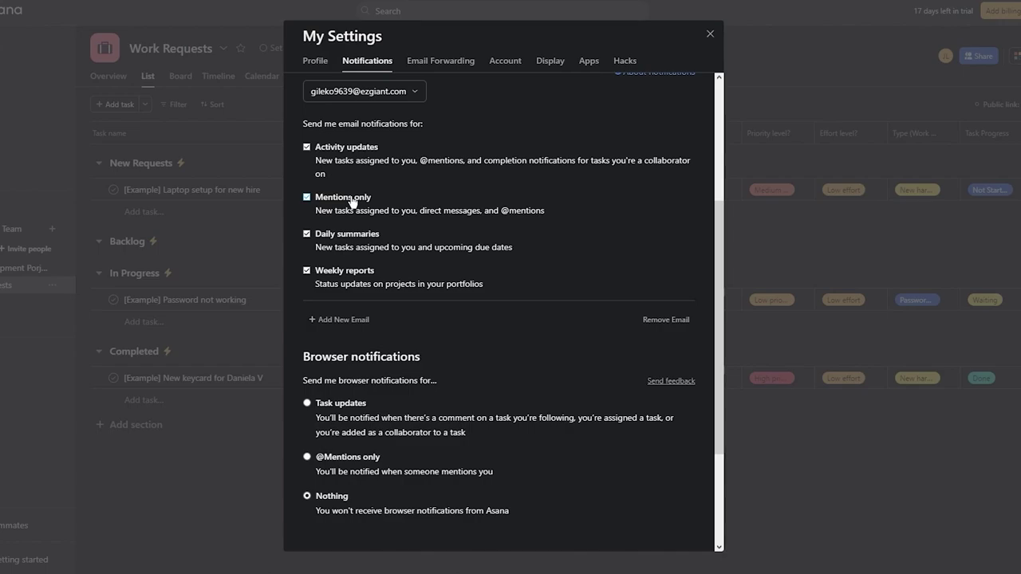
{"action": "scroll", "coordinate": [352, 201], "scroll_direction": "down", "scroll_amount": 2}
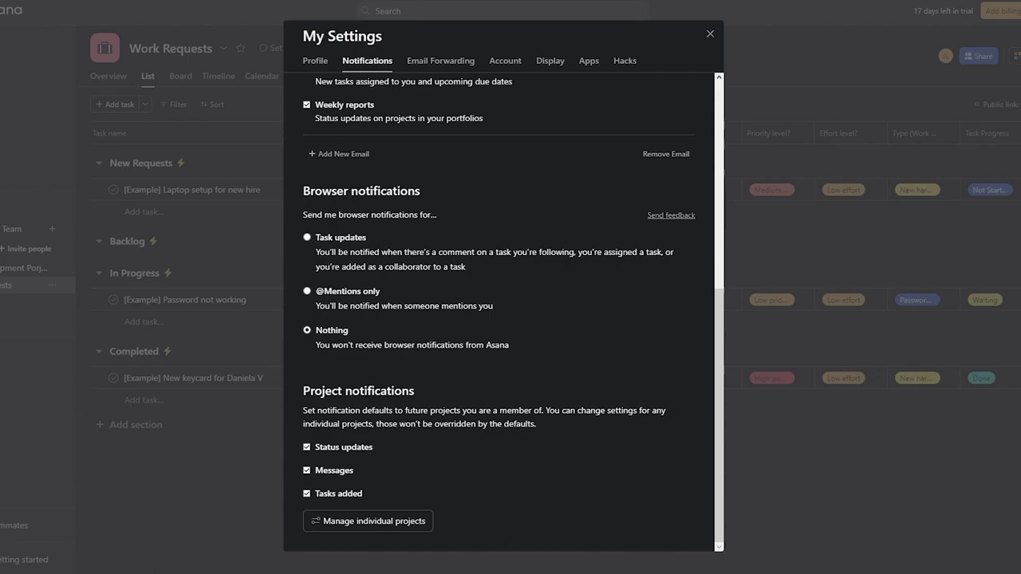
{"action": "left_click", "coordinate": [442, 60]}
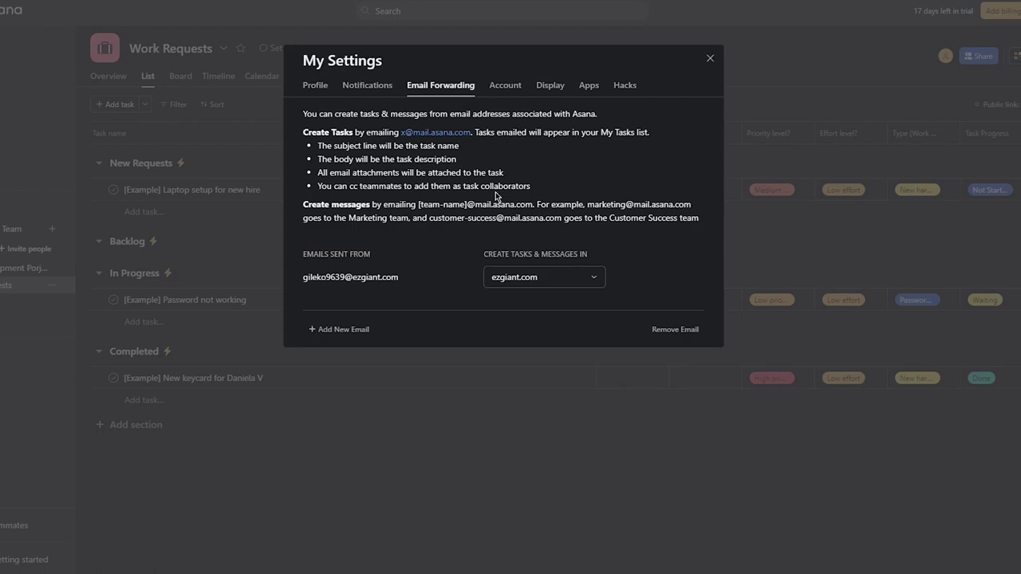
{"action": "left_click", "coordinate": [497, 93]}
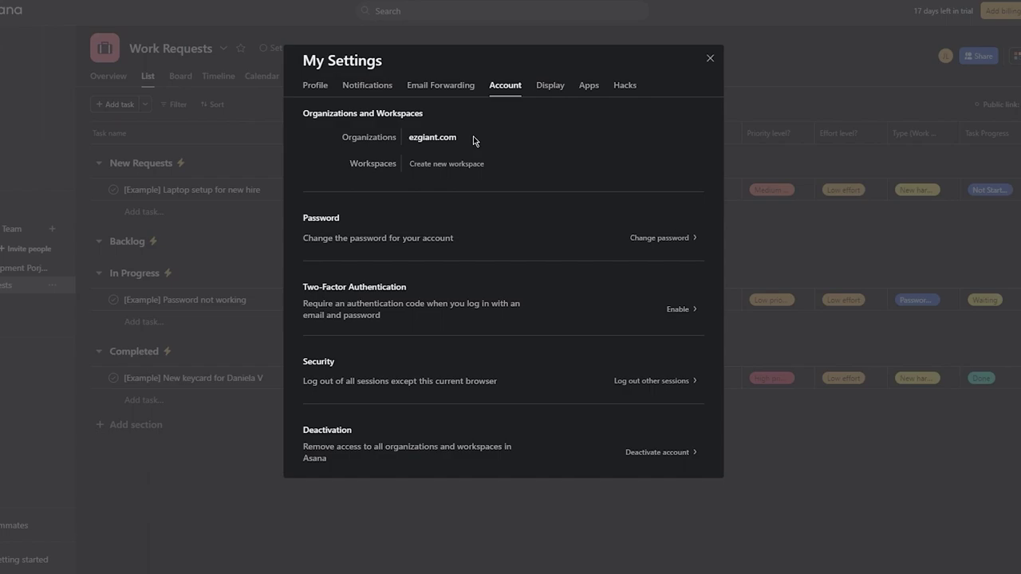
- Review the display settings with their theme choices, the available apps and the experimental hacks, and close the settings
{"action": "left_click", "coordinate": [548, 87]}
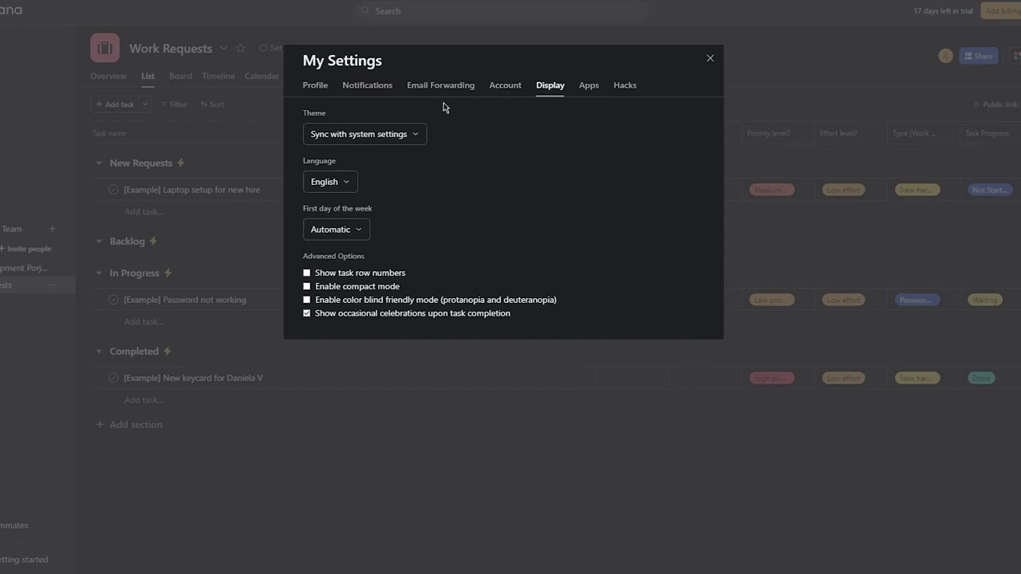
{"action": "left_click", "coordinate": [404, 132]}
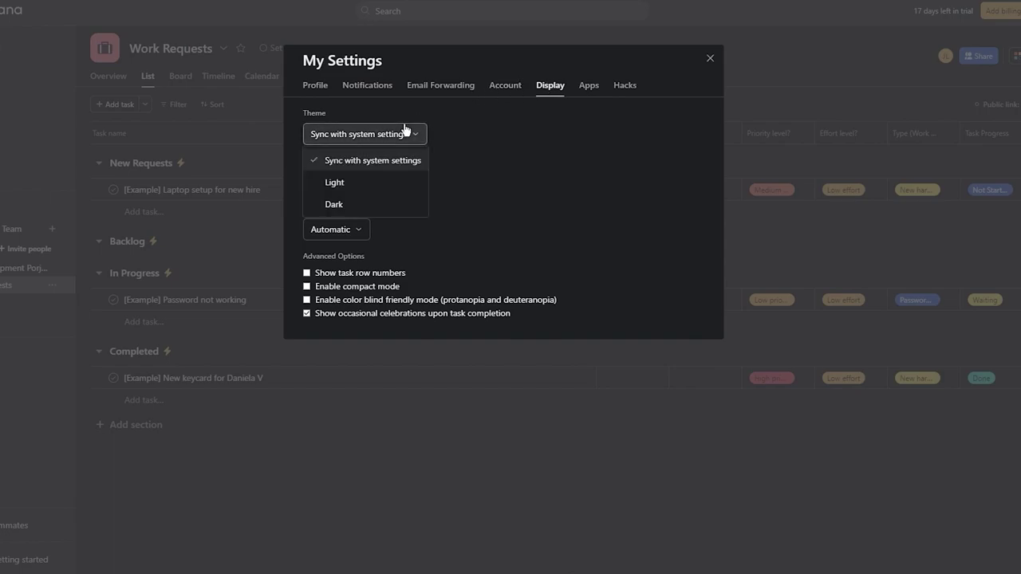
{"action": "left_click", "coordinate": [404, 132]}
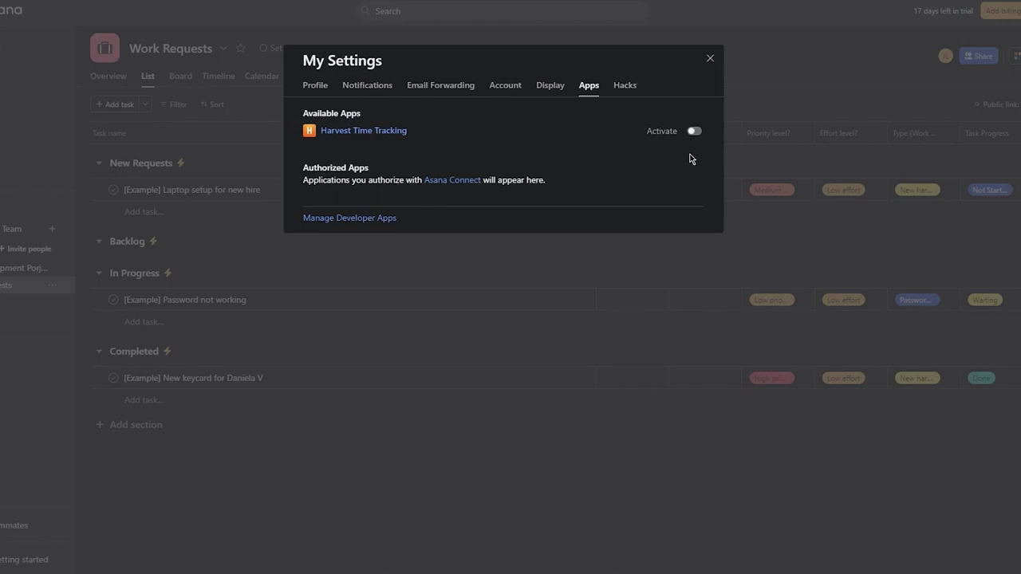
{"action": "left_click", "coordinate": [619, 88]}
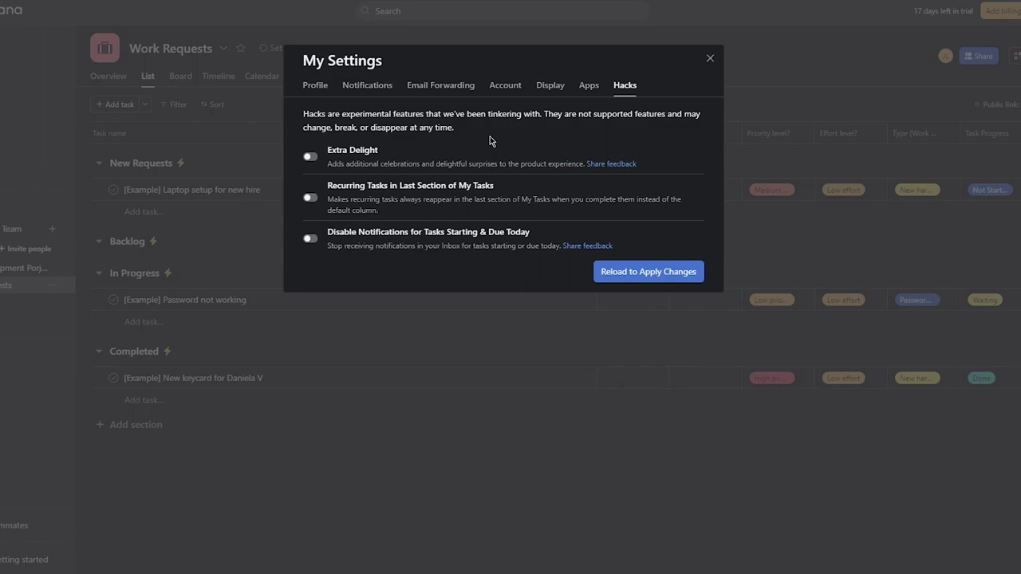
{"action": "left_click", "coordinate": [710, 59]}
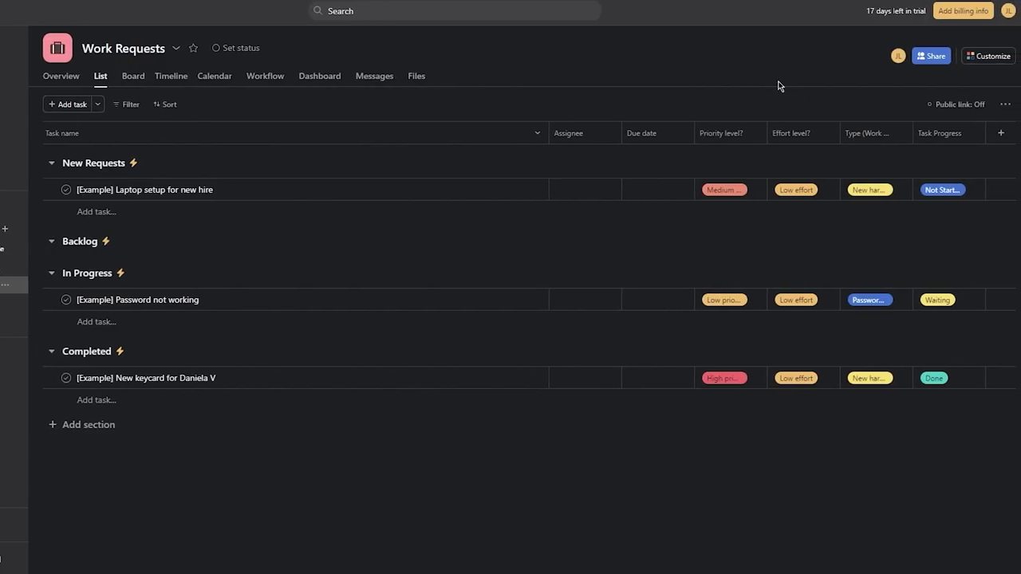
- Open the customization options of the Work Requests project and view the new custom field form without creating a field
{"action": "left_click", "coordinate": [983, 62]}
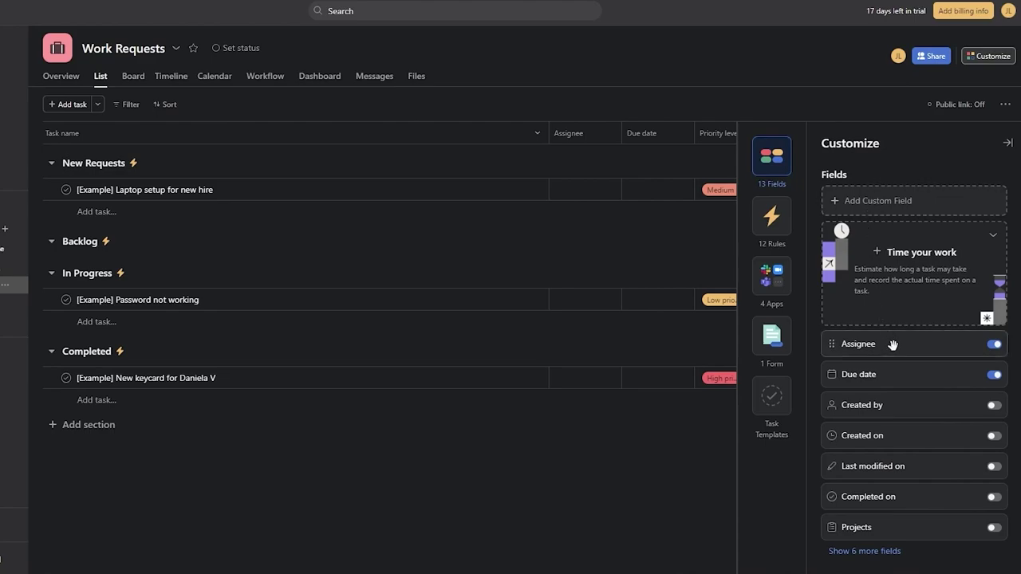
{"action": "left_click", "coordinate": [895, 201]}
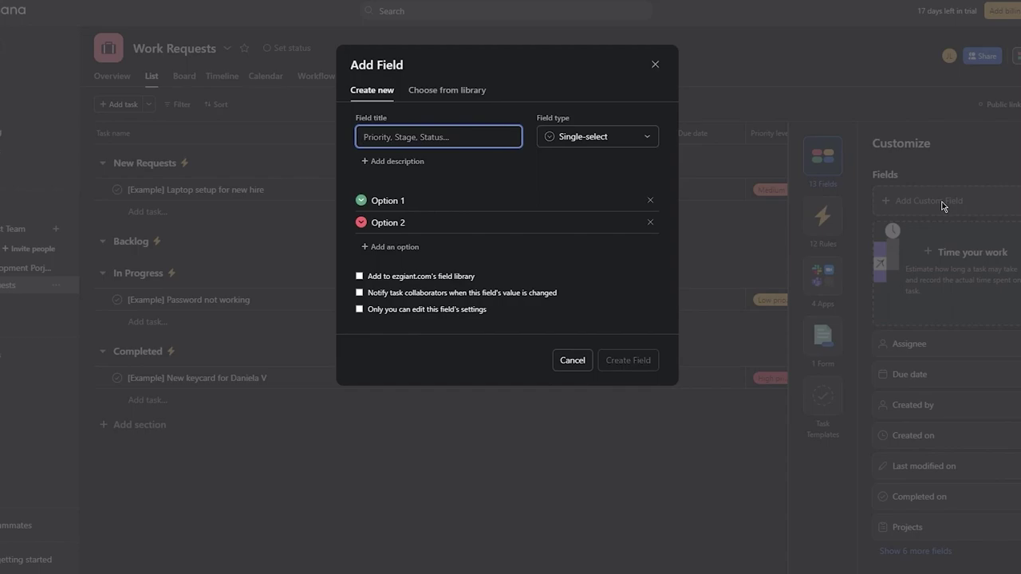
{"action": "left_click", "coordinate": [655, 65]}
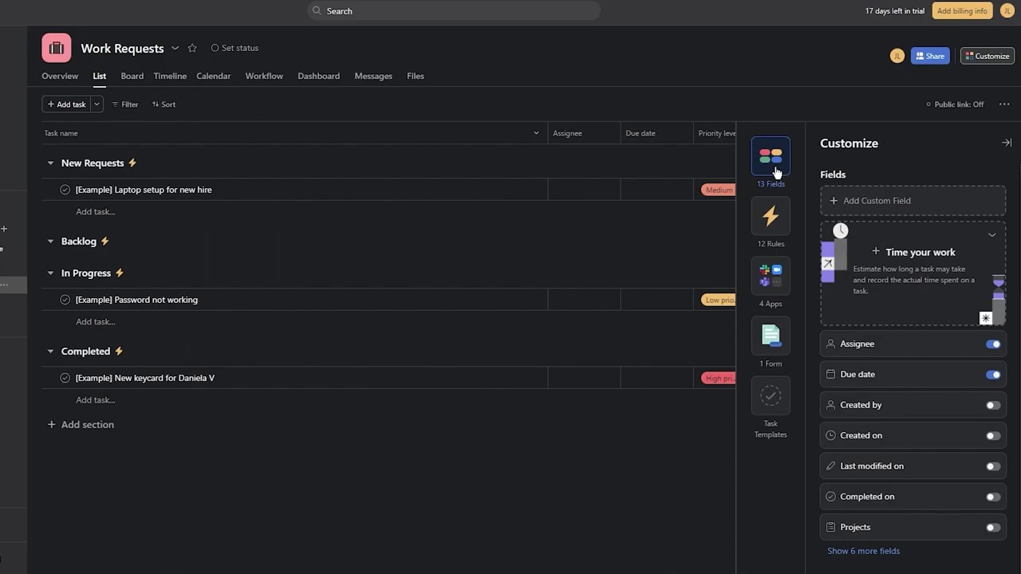
- View the project's rules and browse the rule template gallery from Recommended through Jira Server, closing it without adding a rule
{"action": "left_click", "coordinate": [778, 225]}
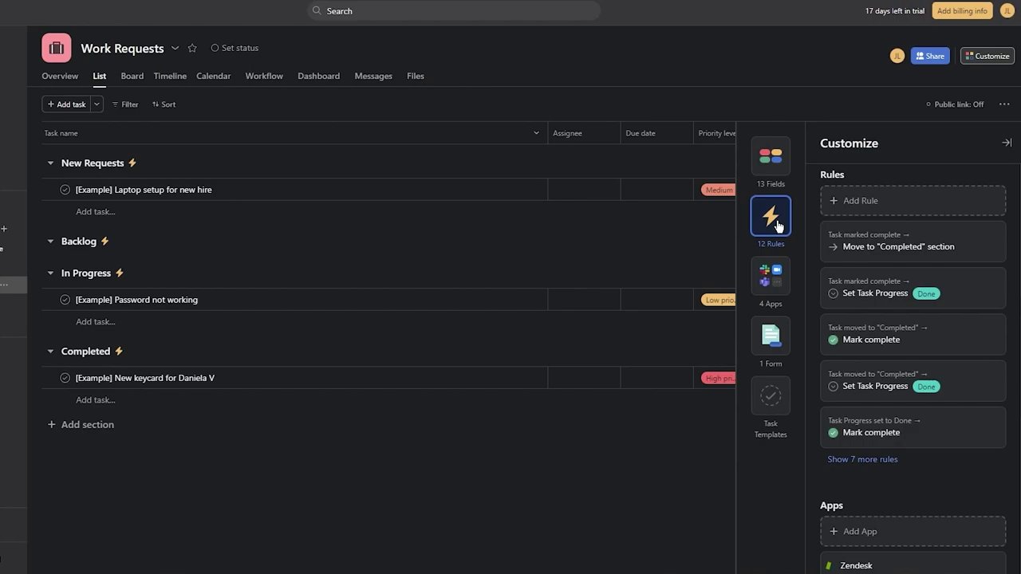
{"action": "left_click", "coordinate": [860, 200]}
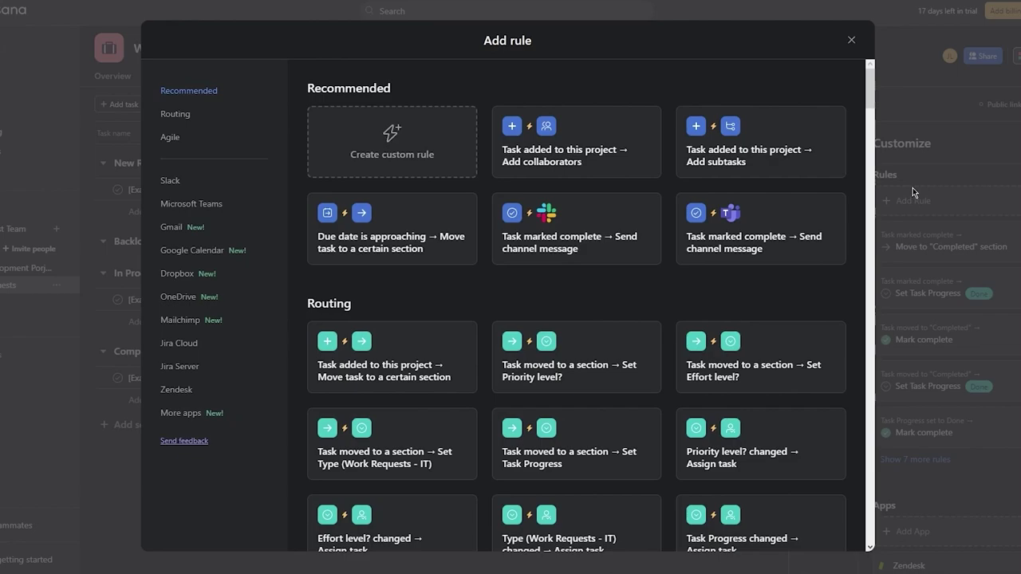
{"action": "scroll", "coordinate": [660, 184], "scroll_direction": "down", "scroll_amount": 2}
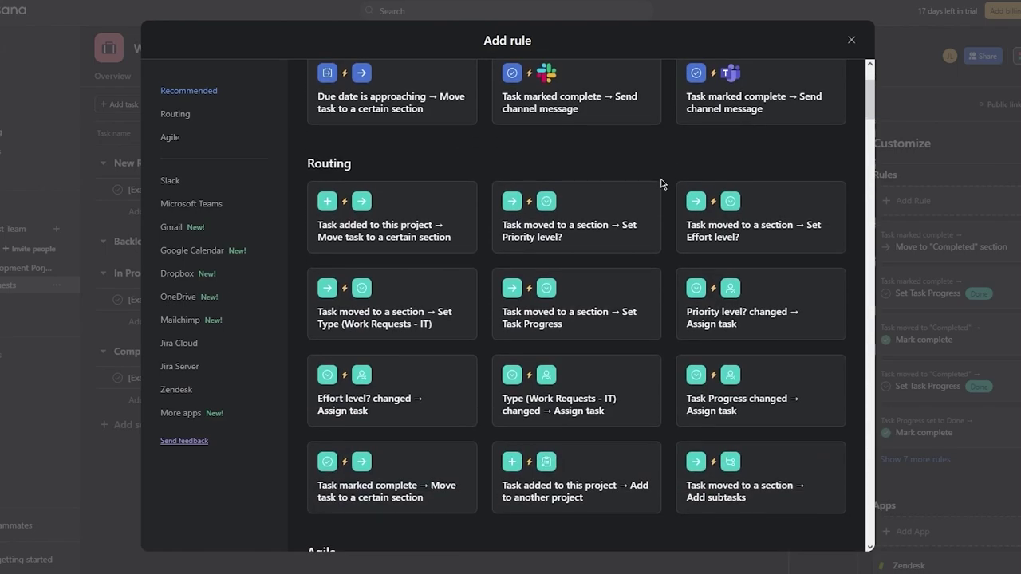
{"action": "scroll", "coordinate": [660, 183], "scroll_direction": "up", "scroll_amount": 2}
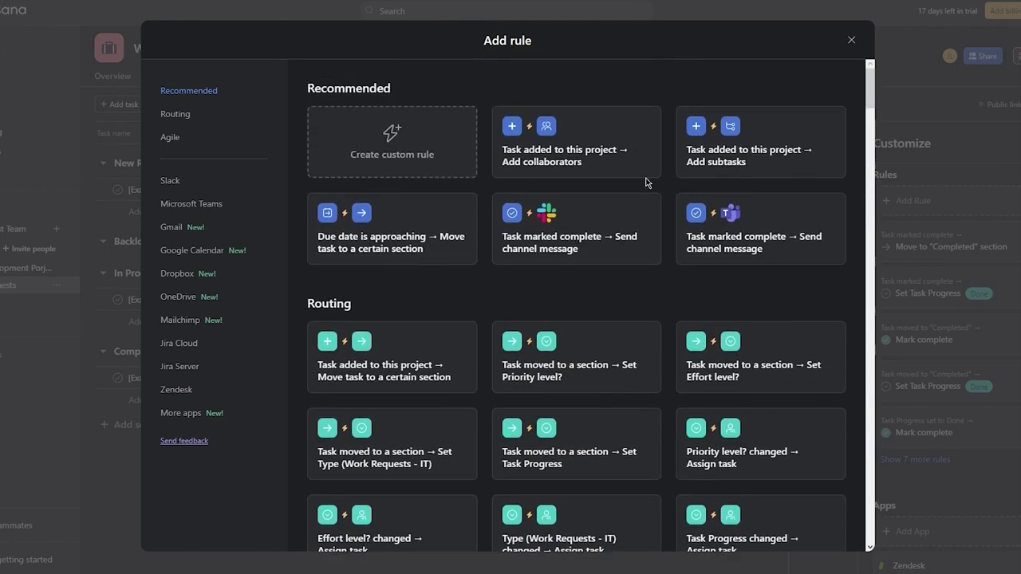
{"action": "right_click", "coordinate": [571, 251]}
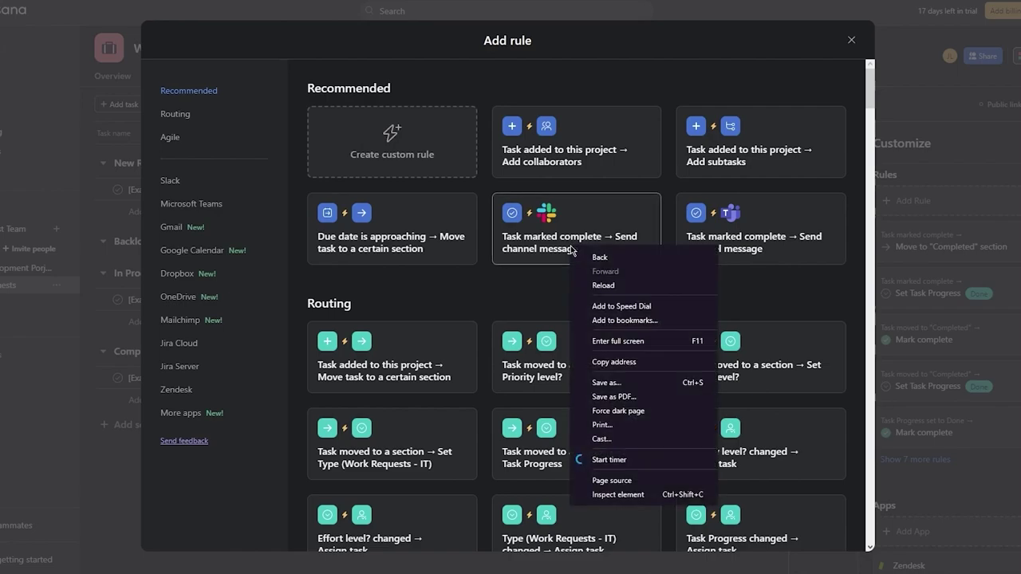
{"action": "left_click", "coordinate": [540, 275]}
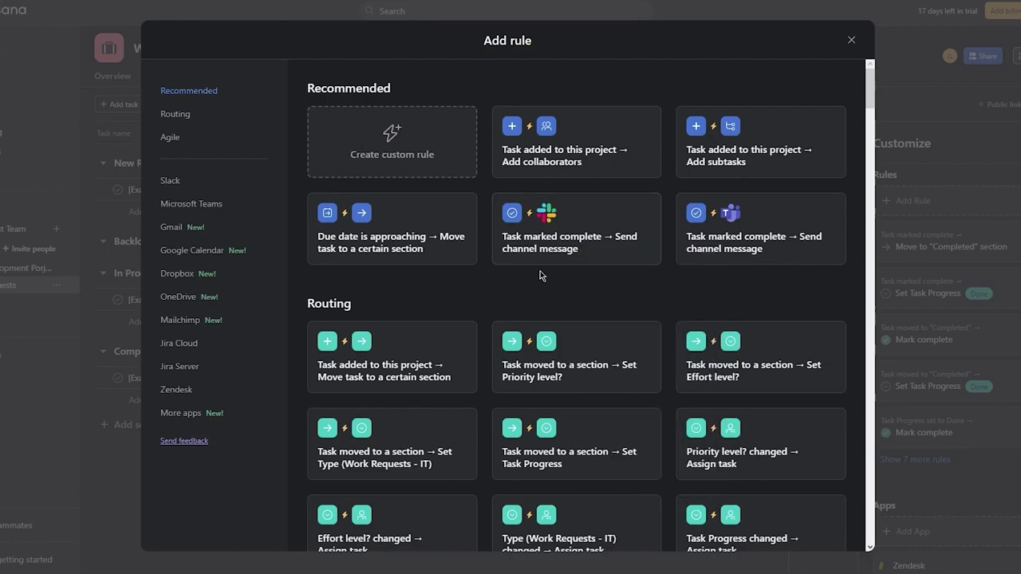
{"action": "scroll", "coordinate": [540, 275], "scroll_direction": "down", "scroll_amount": 7}
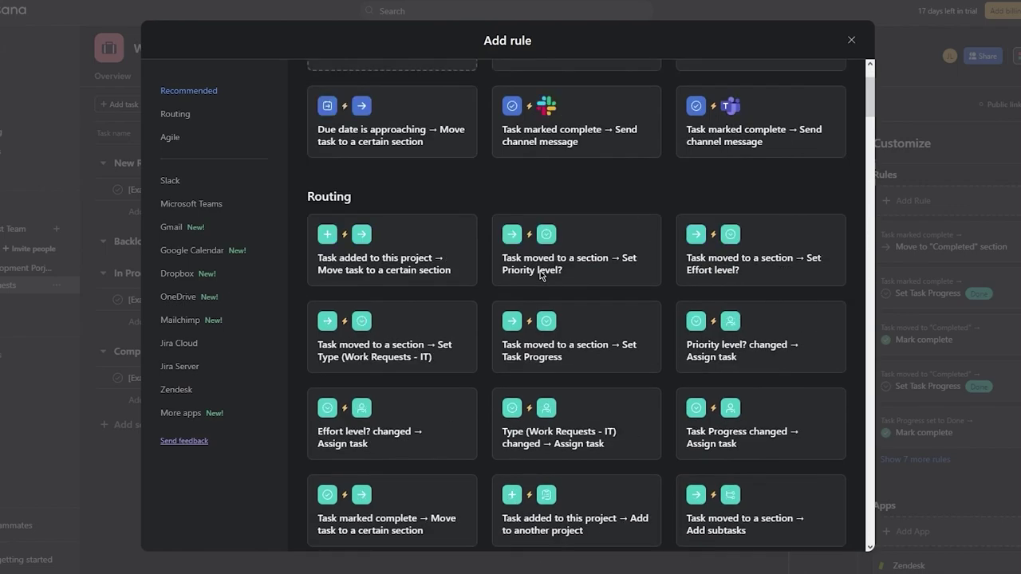
{"action": "scroll", "coordinate": [540, 275], "scroll_direction": "down", "scroll_amount": 9}
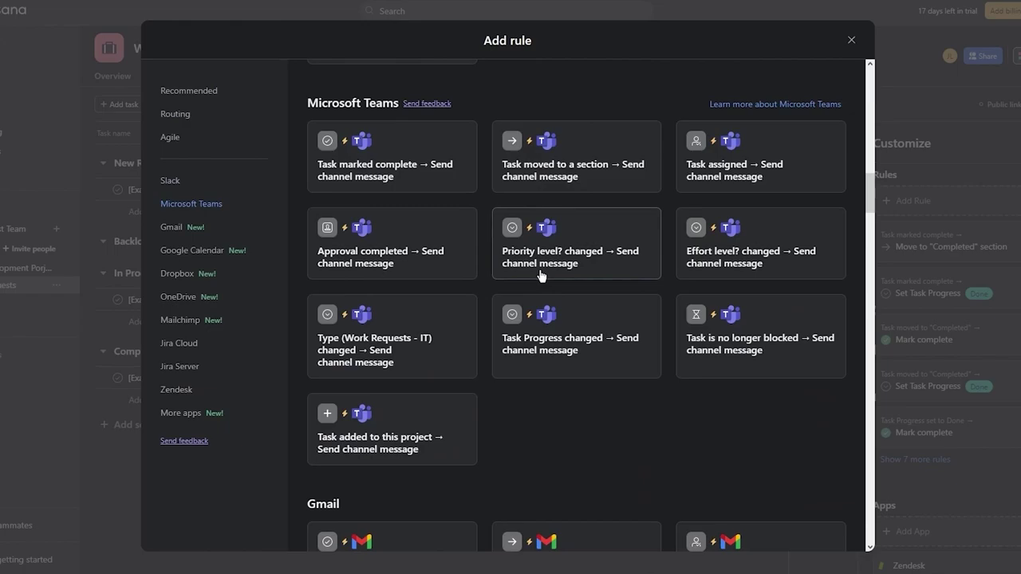
{"action": "scroll", "coordinate": [540, 275], "scroll_direction": "down", "scroll_amount": 6}
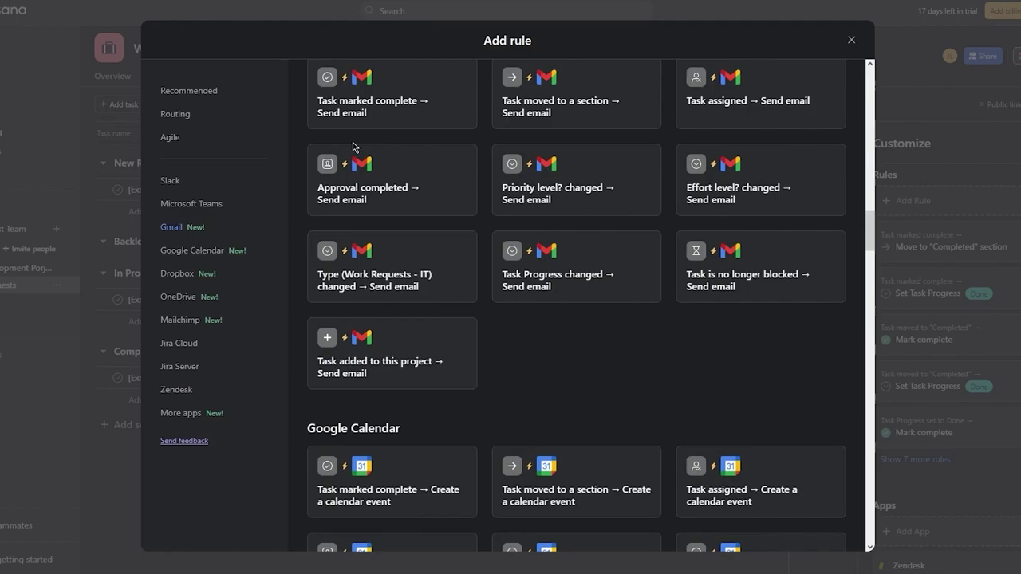
{"action": "scroll", "coordinate": [569, 405], "scroll_direction": "down", "scroll_amount": 4}
{"action": "scroll", "coordinate": [568, 405], "scroll_direction": "down", "scroll_amount": 4}
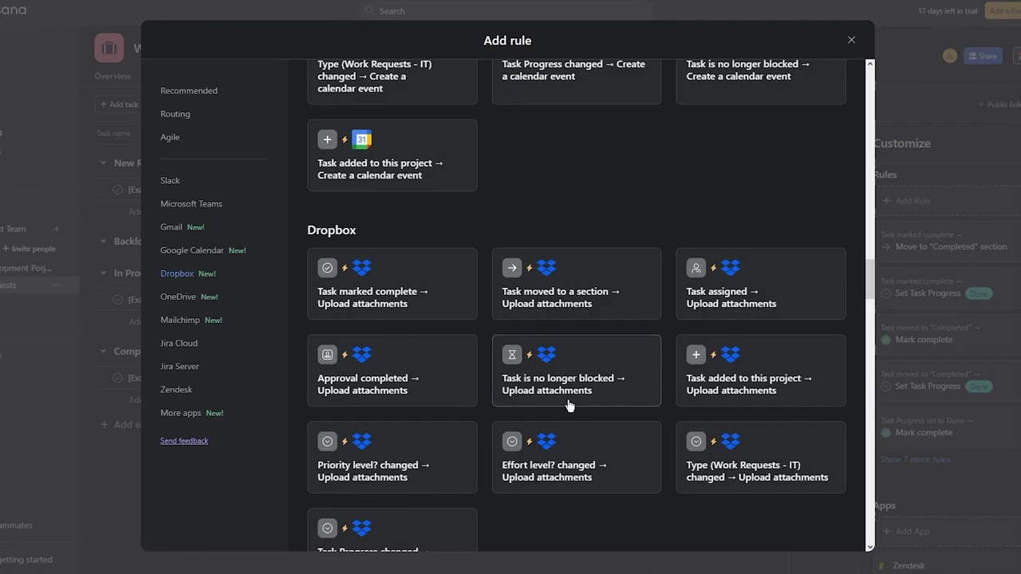
{"action": "scroll", "coordinate": [569, 405], "scroll_direction": "down", "scroll_amount": 12}
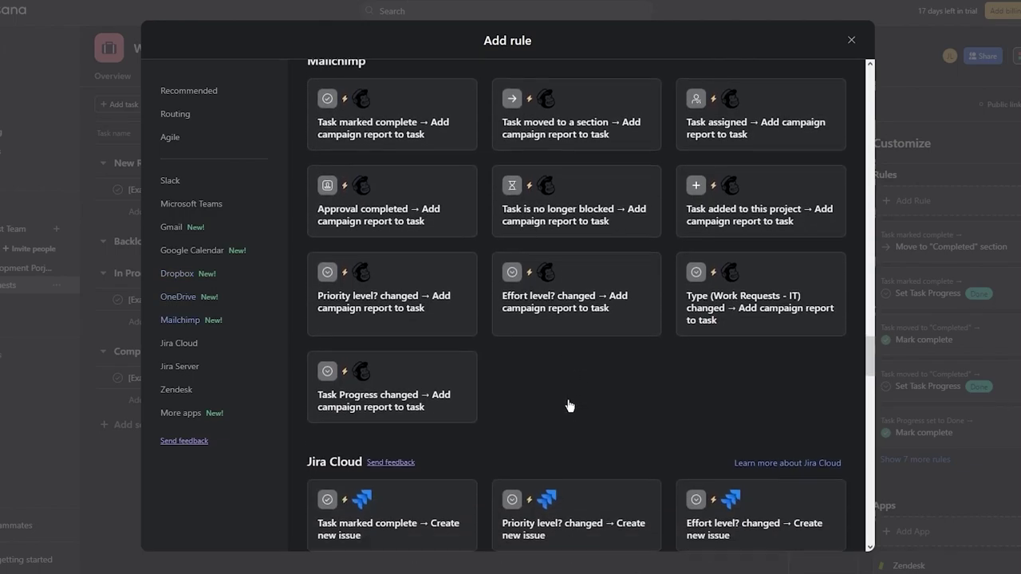
{"action": "scroll", "coordinate": [569, 405], "scroll_direction": "down", "scroll_amount": 5}
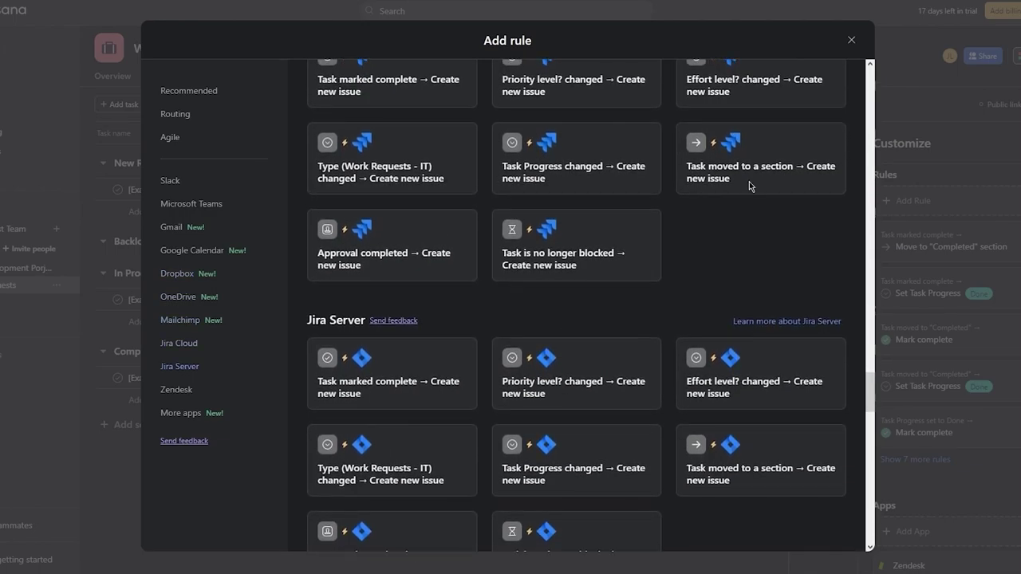
{"action": "left_click", "coordinate": [851, 39]}
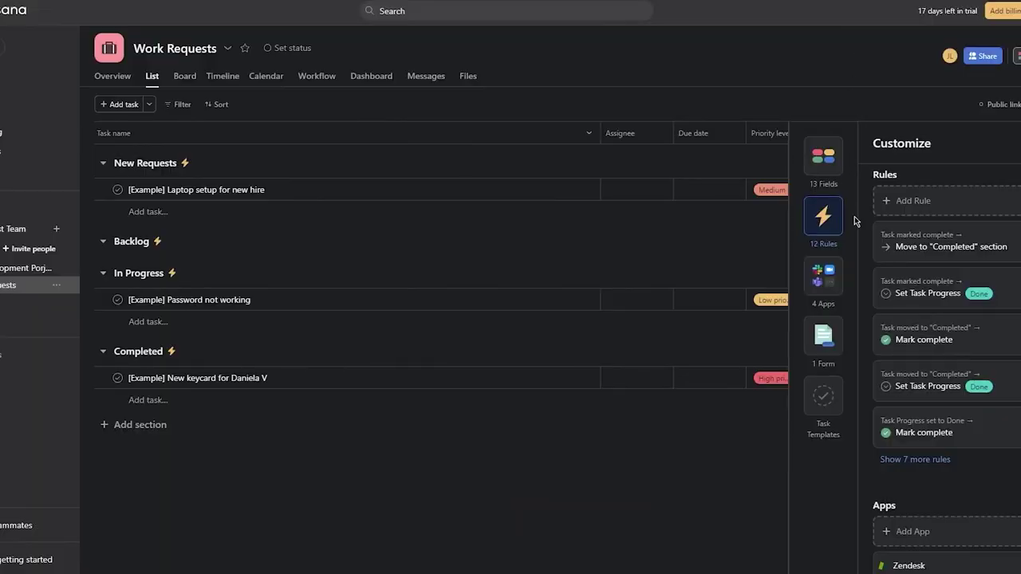
- View the project's connected apps, browse the app gallery and read the Slack integration details, closing it without adding an app
{"action": "left_click", "coordinate": [828, 269]}
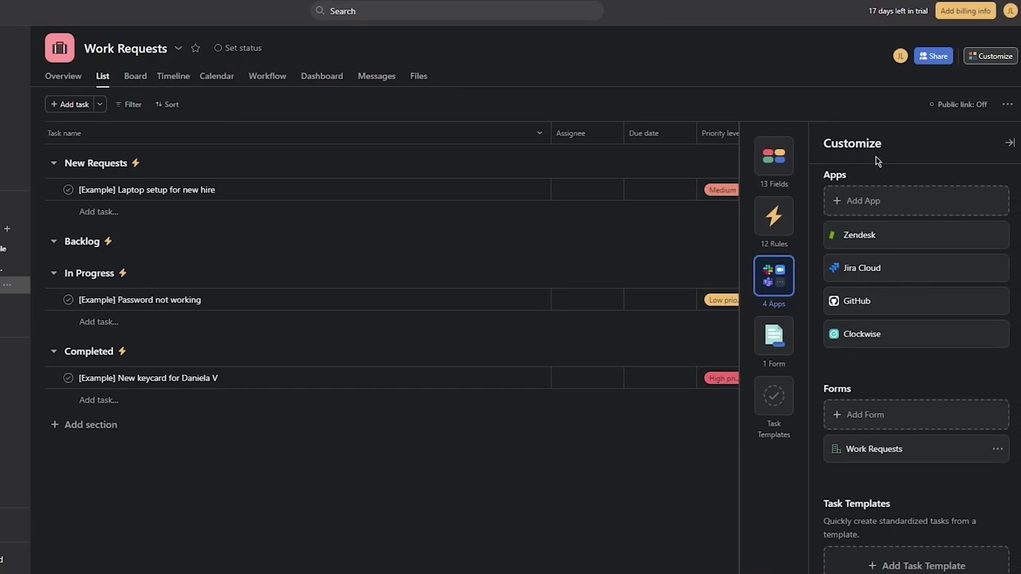
{"action": "left_click", "coordinate": [876, 200]}
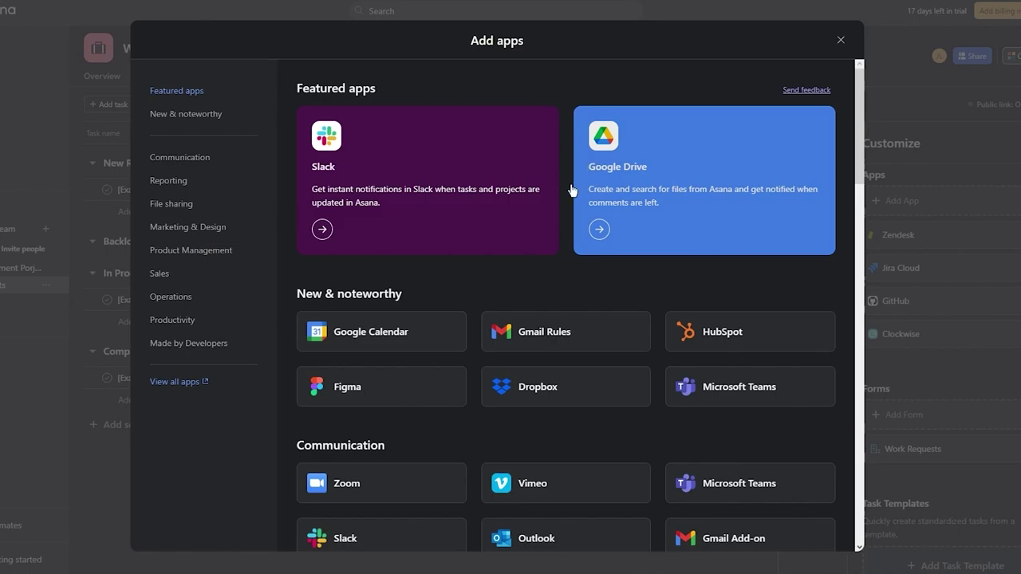
{"action": "scroll", "coordinate": [539, 287], "scroll_direction": "down", "scroll_amount": 3}
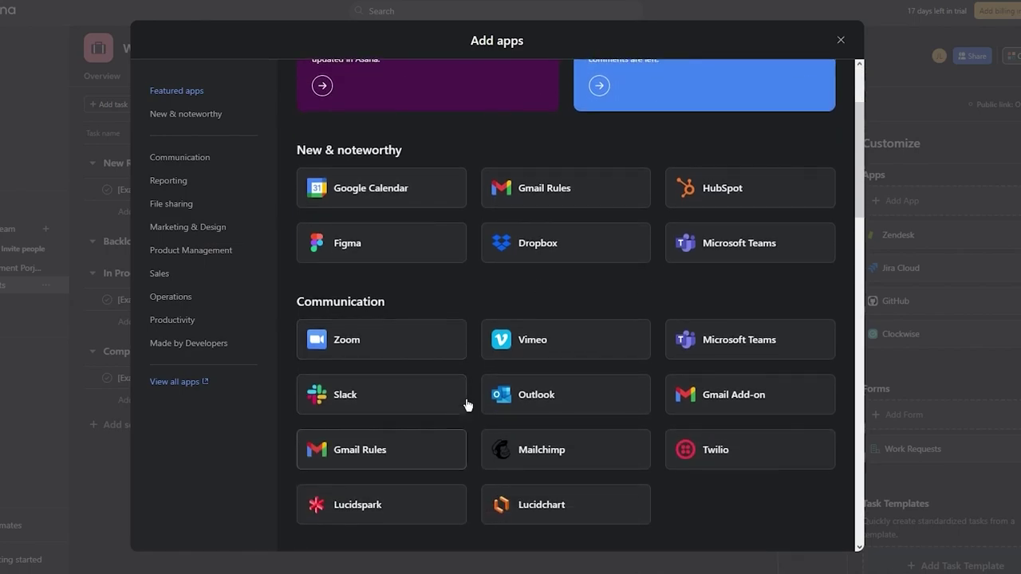
{"action": "left_click", "coordinate": [419, 382]}
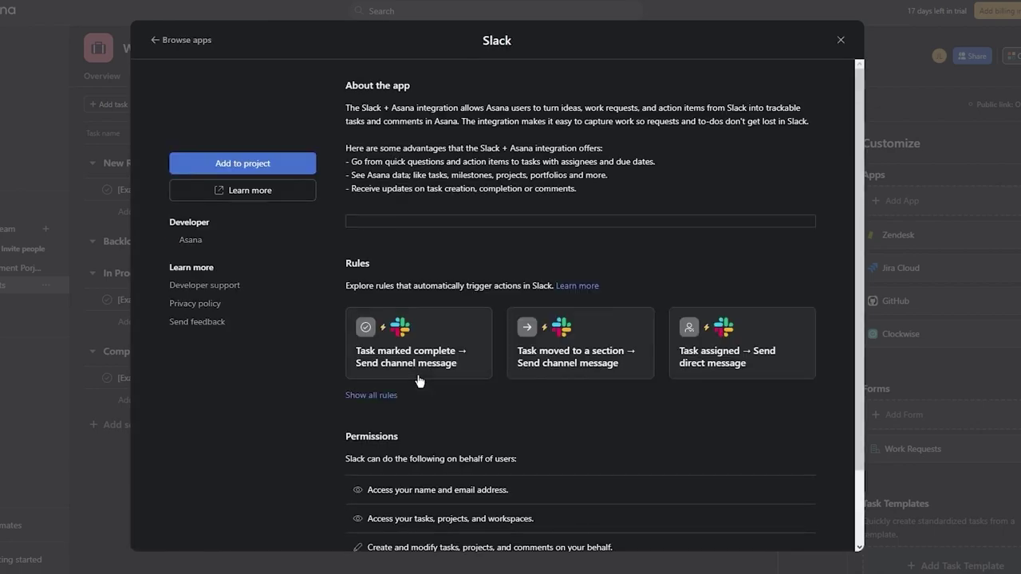
{"action": "scroll", "coordinate": [420, 380], "scroll_direction": "down", "scroll_amount": 3}
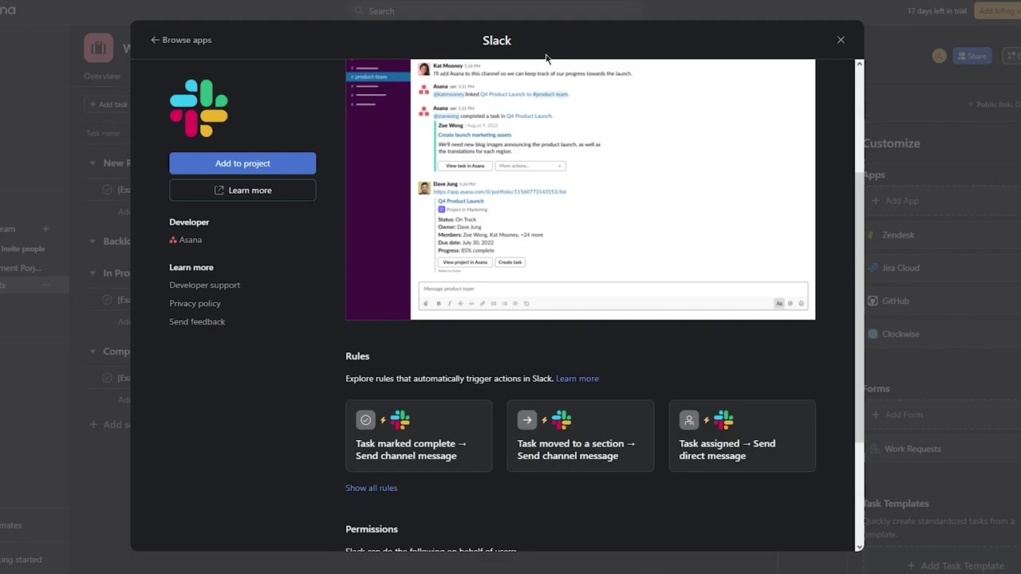
{"action": "left_click", "coordinate": [841, 41]}
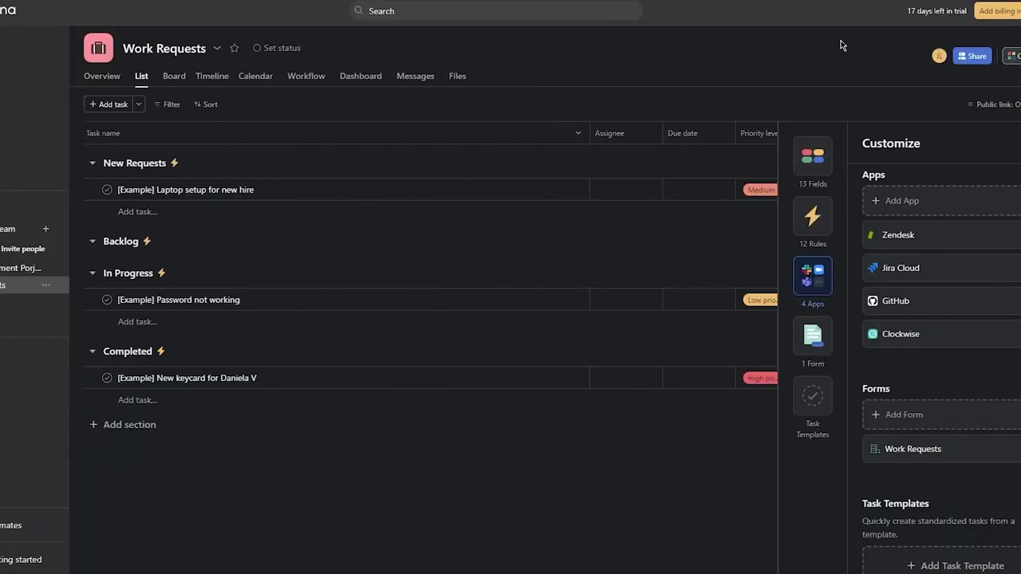
- Review the project's form and task template customization options, and close the customization options without adding anything
{"action": "scroll", "coordinate": [919, 201], "scroll_direction": "down", "scroll_amount": 3}
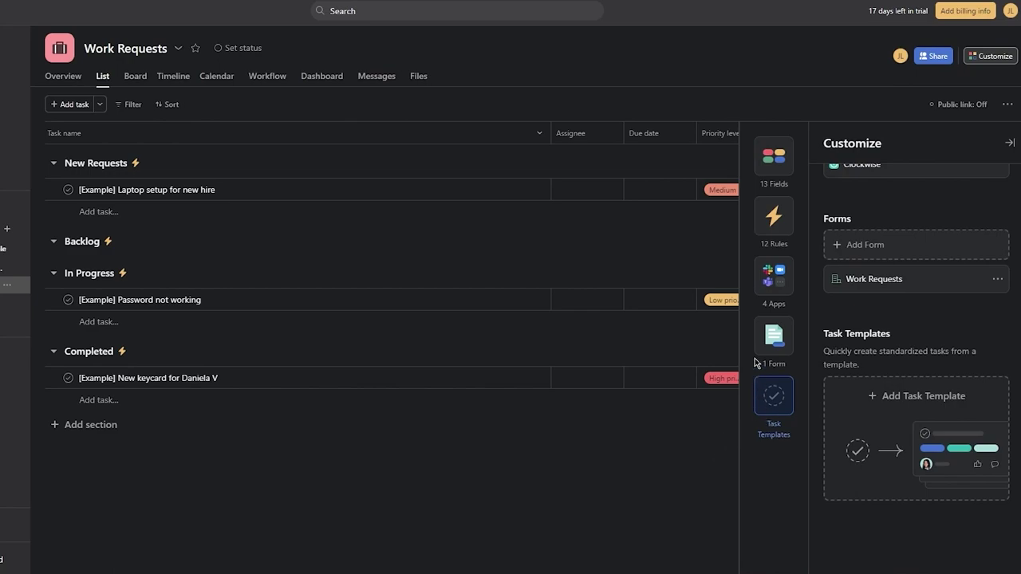
{"action": "left_click", "coordinate": [775, 327]}
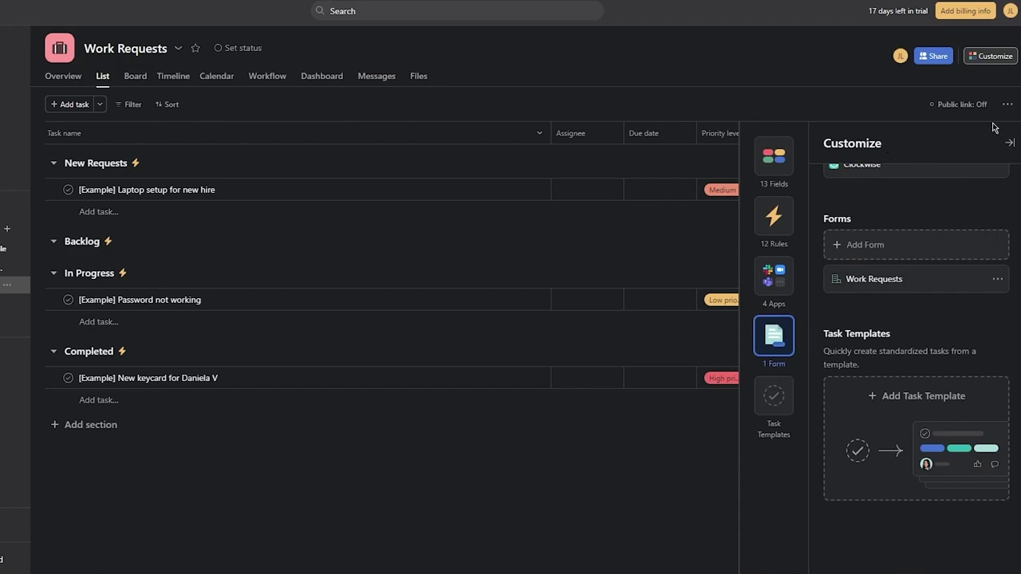
{"action": "left_click", "coordinate": [772, 398]}
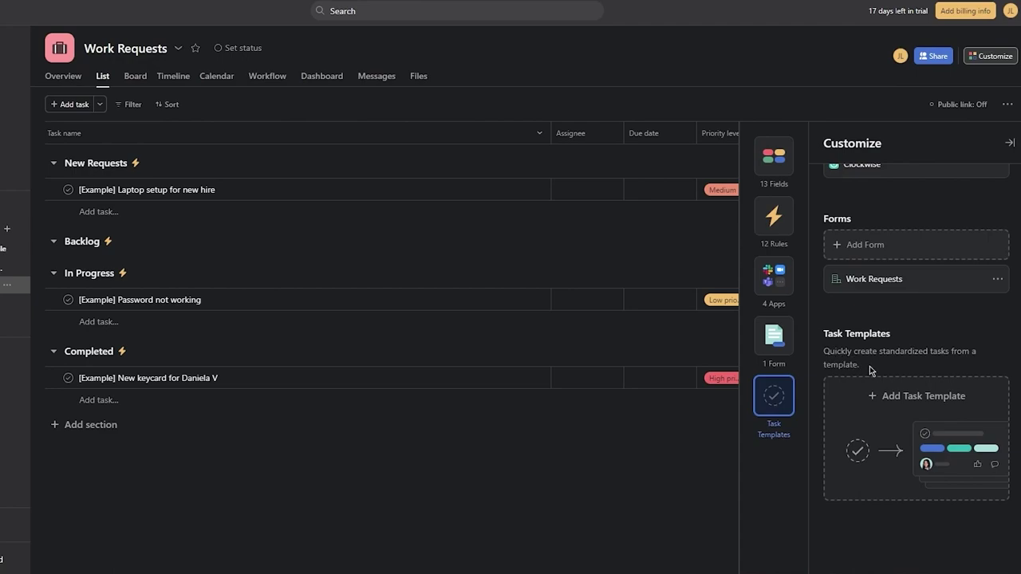
{"action": "left_click", "coordinate": [699, 484]}
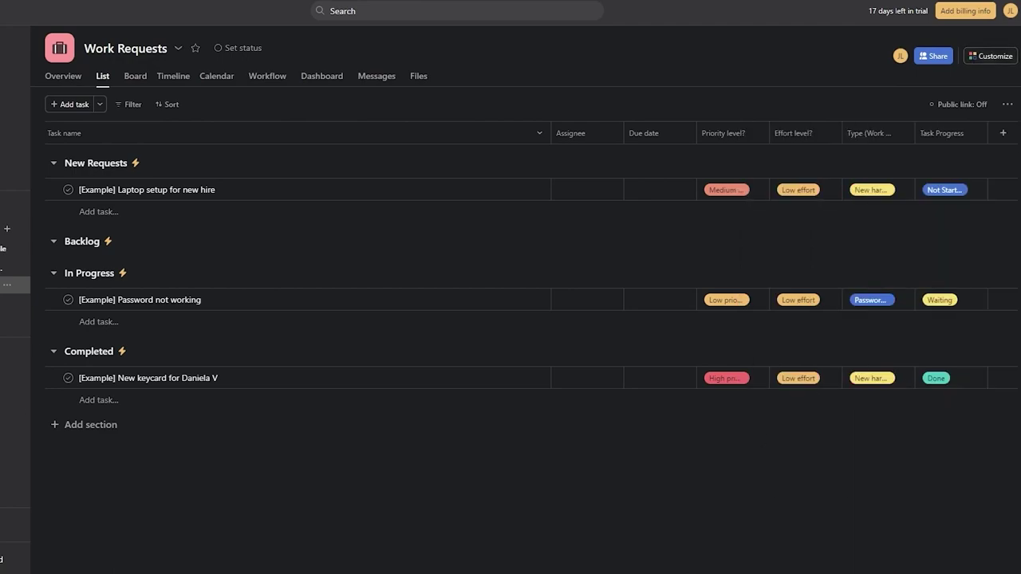
- View the Work Requests sharing options and email invitation form without inviting anyone, and check the "[Example] Laptop setup for new hire" task details
{"action": "left_click", "coordinate": [945, 66]}
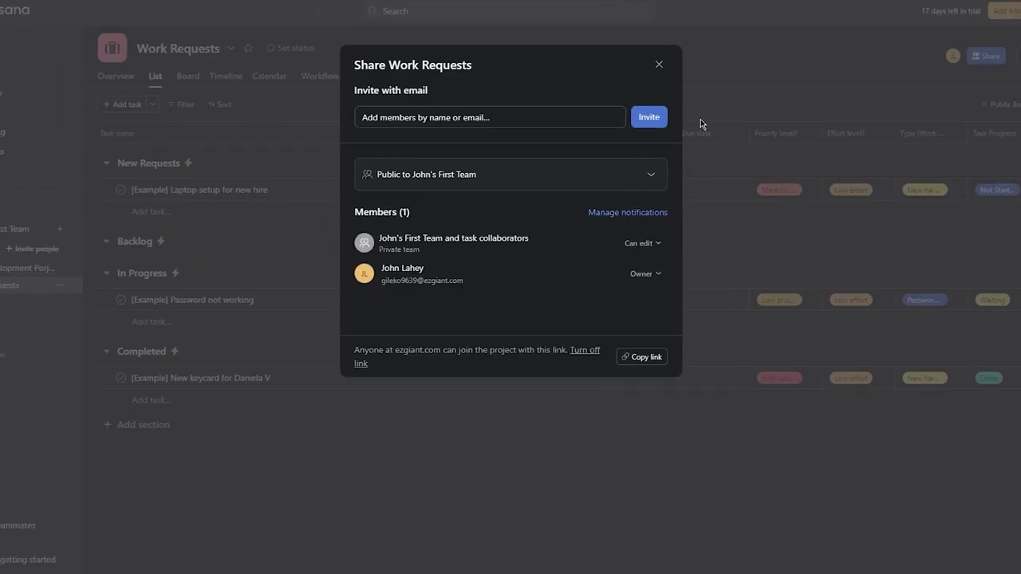
{"action": "left_click", "coordinate": [697, 127]}
{"action": "left_click", "coordinate": [987, 56]}
{"action": "left_click", "coordinate": [424, 120]}
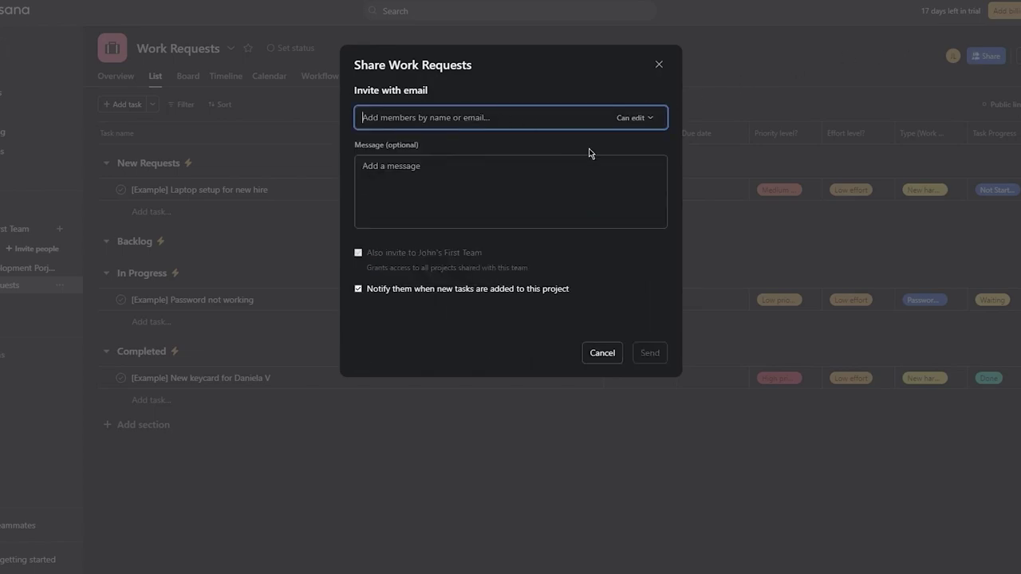
{"action": "left_click", "coordinate": [658, 66]}
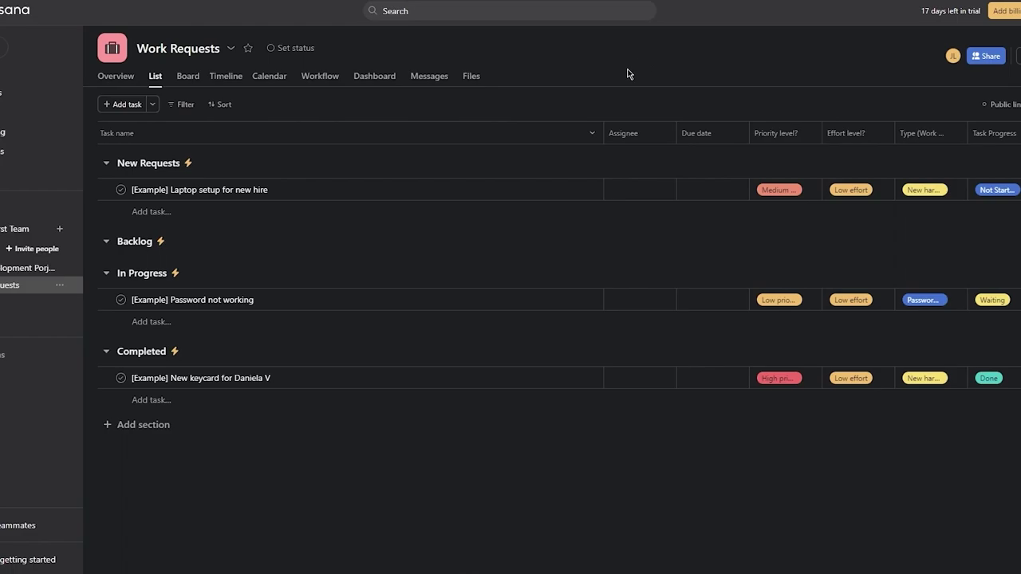
{"action": "left_click", "coordinate": [304, 199]}
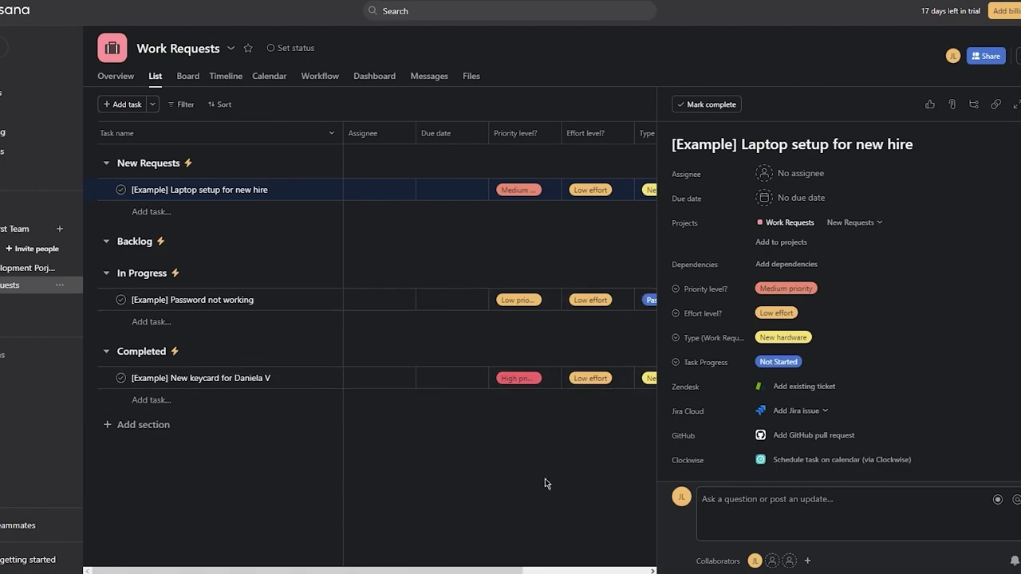
{"action": "key", "text": "Escape"}
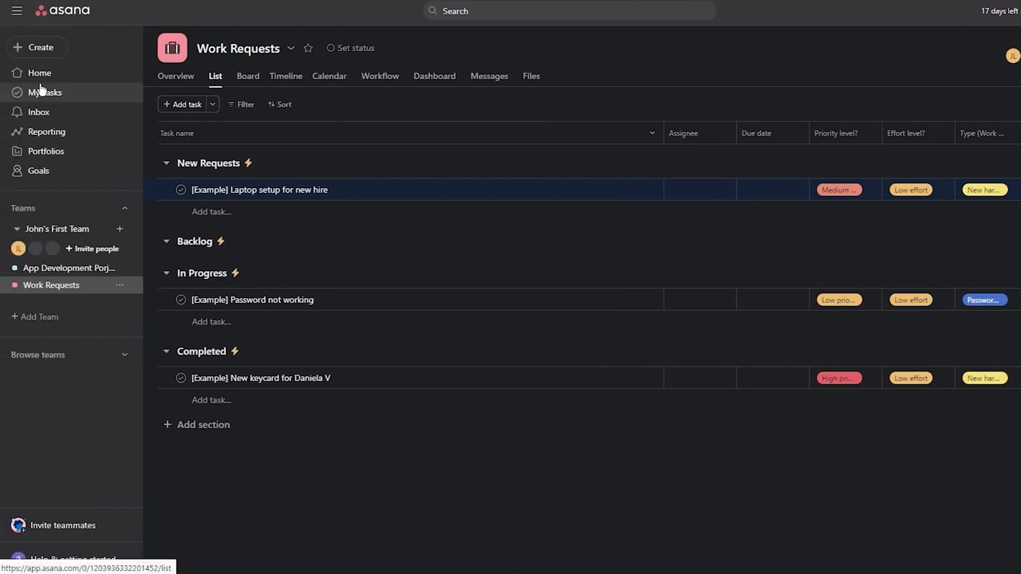
- View the Home overview, the inbox activity, the reporting introduction and the overview of the first team
{"action": "left_click", "coordinate": [32, 74]}
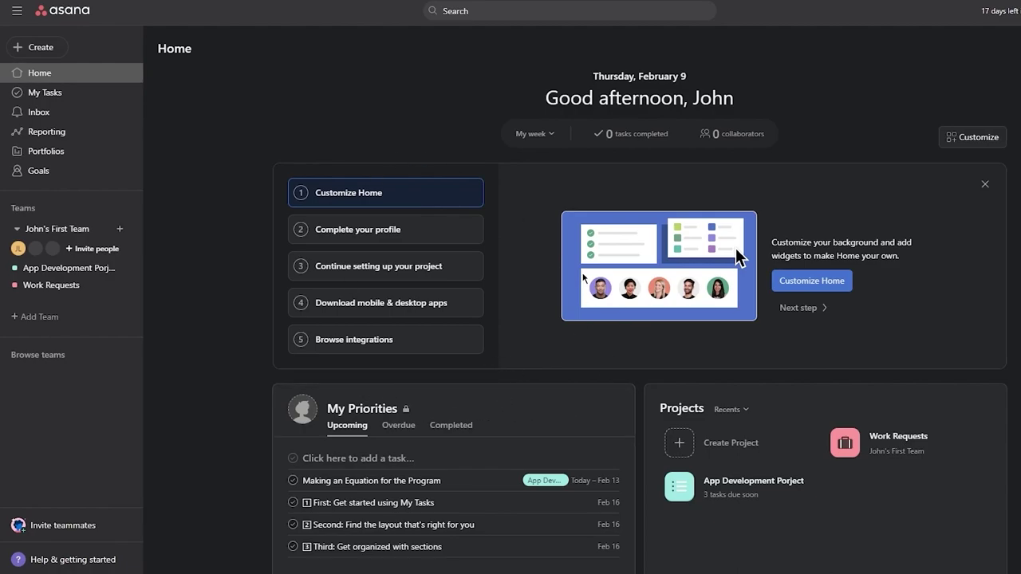
{"action": "left_click", "coordinate": [28, 114]}
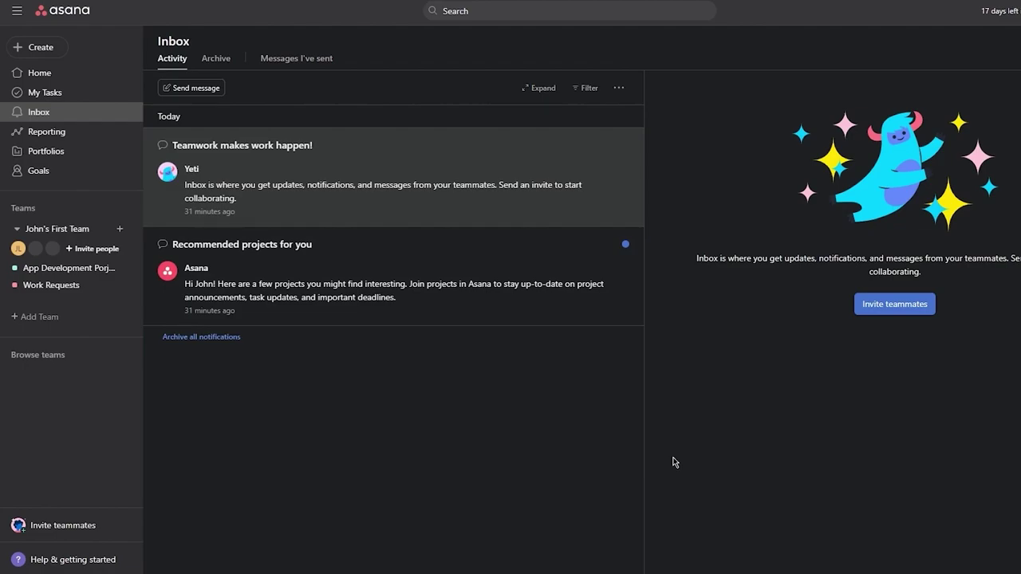
{"action": "left_click", "coordinate": [56, 133]}
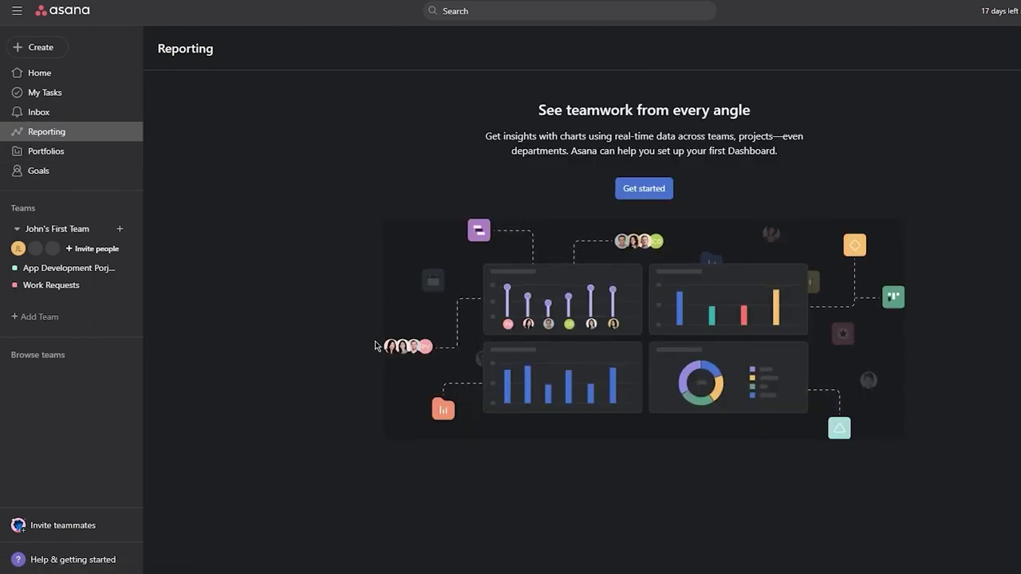
{"action": "left_click", "coordinate": [48, 229]}
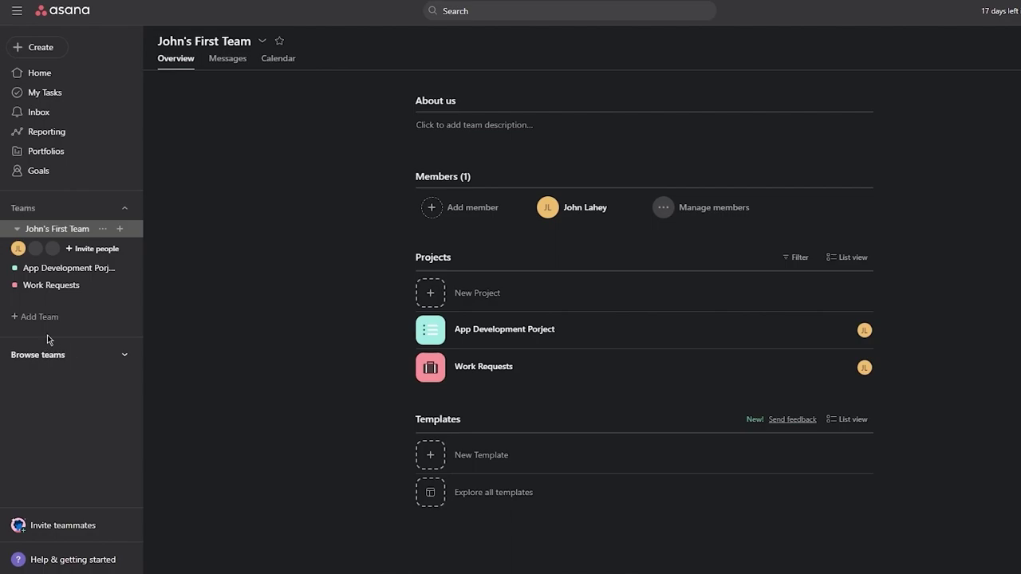
- Examine the App Development Porject's task list and its February 2023 calendar, check the inbox, and return to the project's list
{"action": "left_click", "coordinate": [52, 271]}
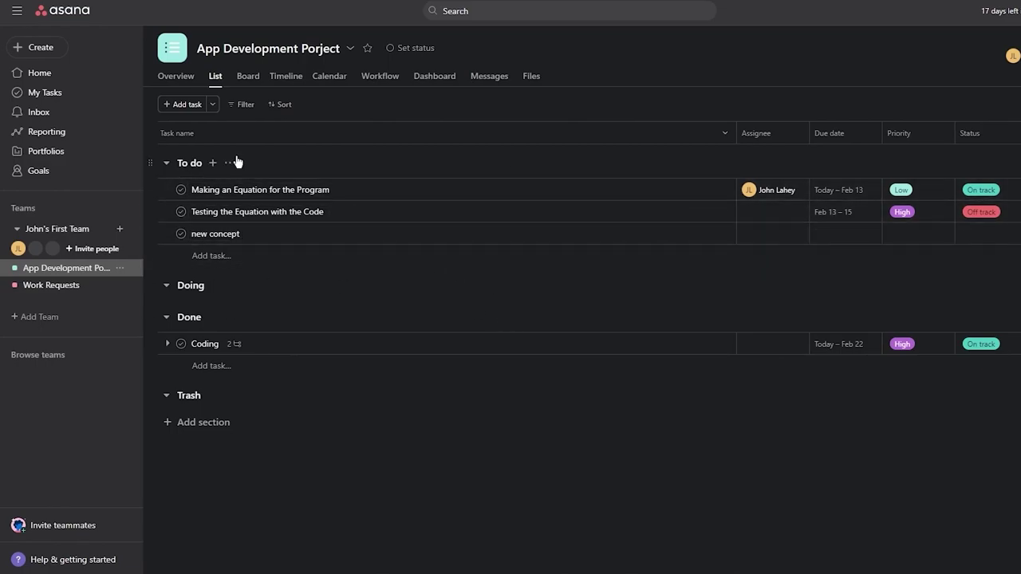
{"action": "left_click", "coordinate": [323, 80]}
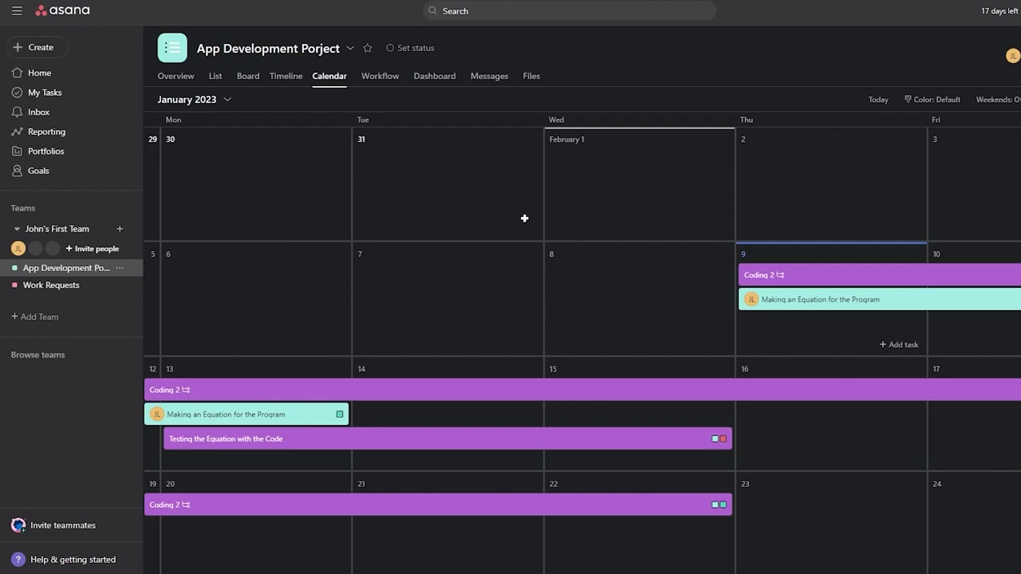
{"action": "scroll", "coordinate": [524, 218], "scroll_direction": "down", "scroll_amount": 3}
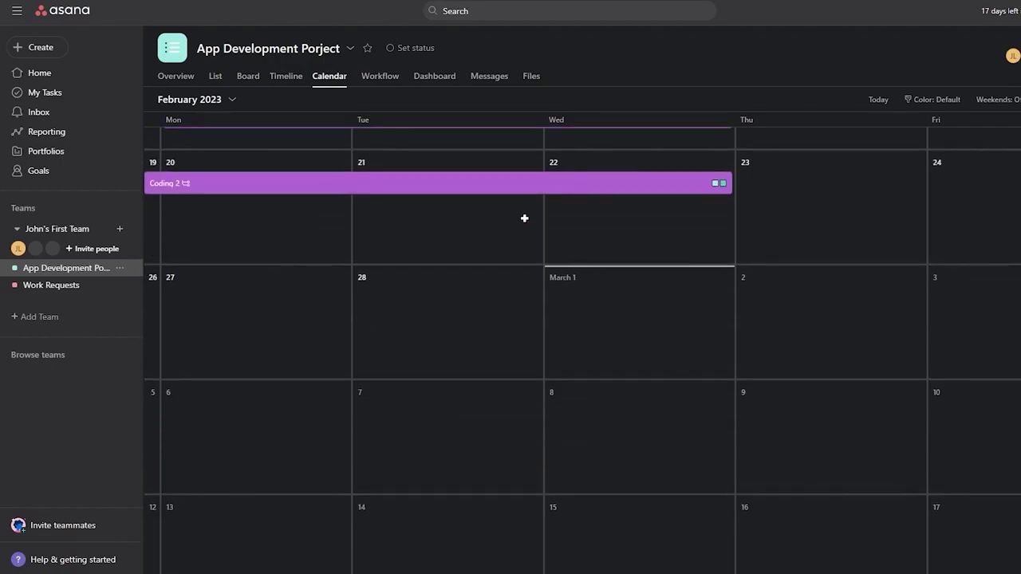
{"action": "scroll", "coordinate": [636, 498], "scroll_direction": "up", "scroll_amount": 15}
{"action": "scroll", "coordinate": [523, 376], "scroll_direction": "down", "scroll_amount": 15}
{"action": "scroll", "coordinate": [523, 377], "scroll_direction": "up", "scroll_amount": 1}
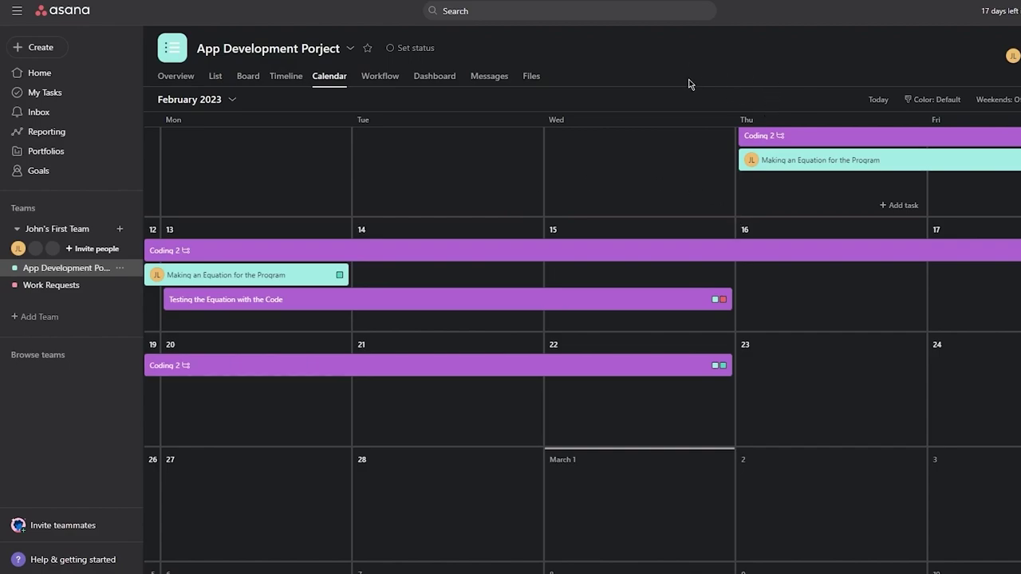
{"action": "left_click", "coordinate": [39, 113]}
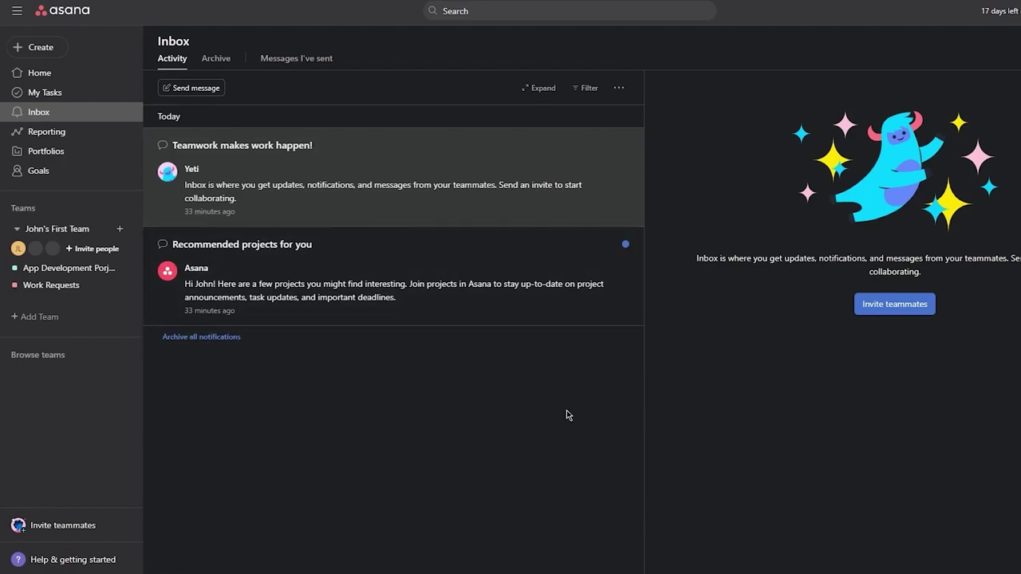
{"action": "left_click", "coordinate": [50, 269]}
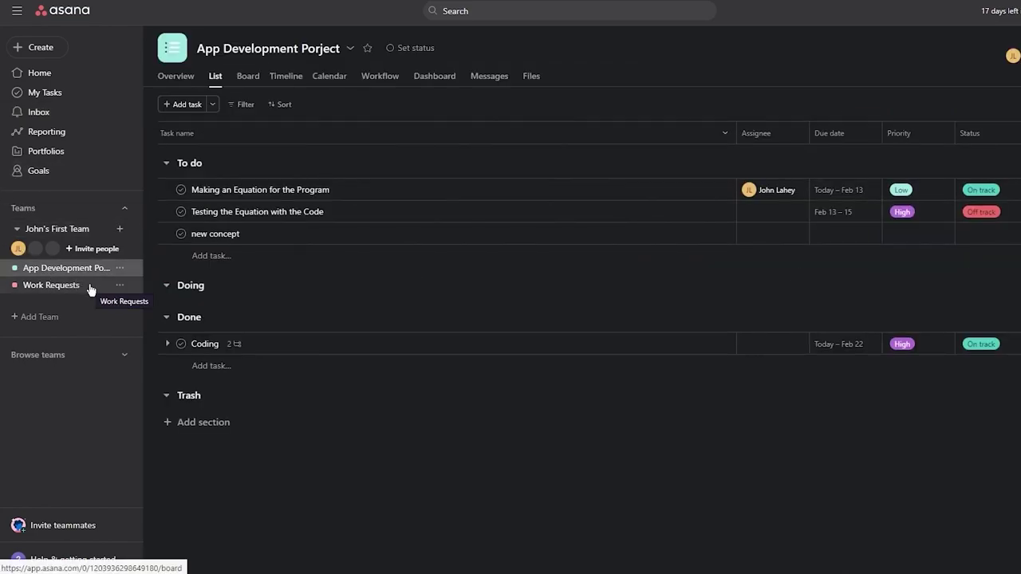
- Look through the Work Requests project's board, list, calendar and files views, and return to the App Development Porject's task list
{"action": "left_click", "coordinate": [55, 292]}
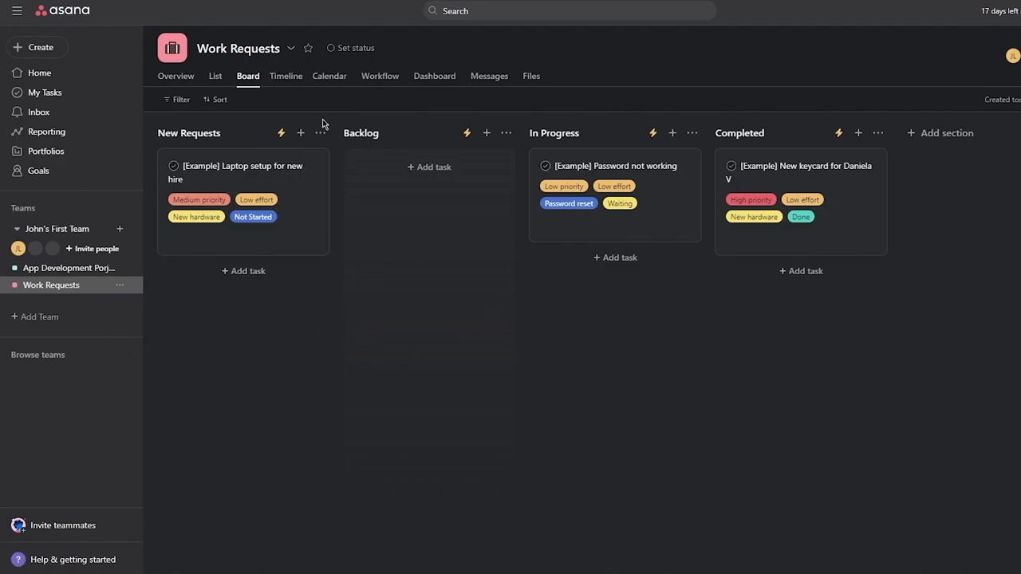
{"action": "left_click", "coordinate": [216, 77]}
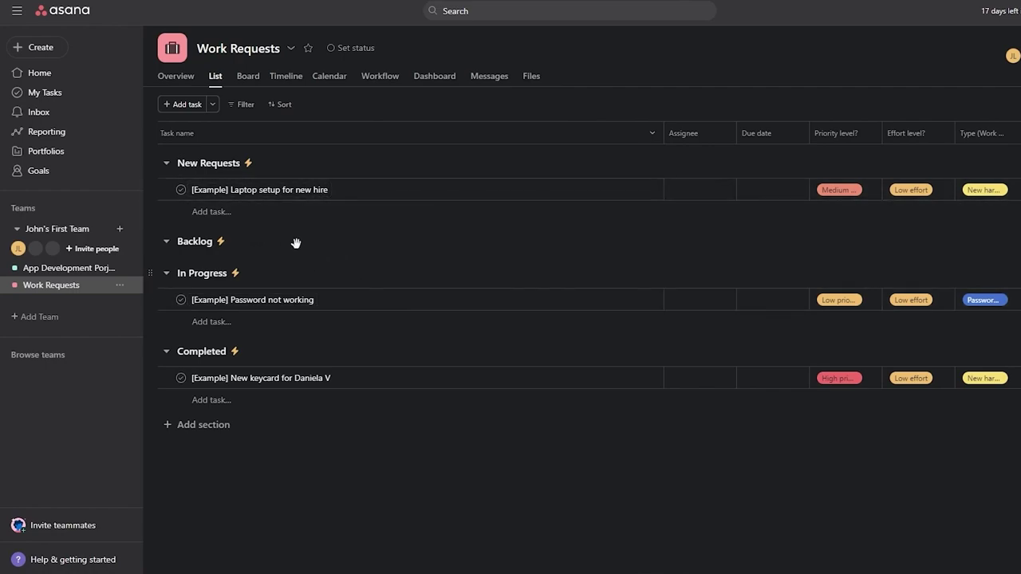
{"action": "left_click", "coordinate": [317, 84]}
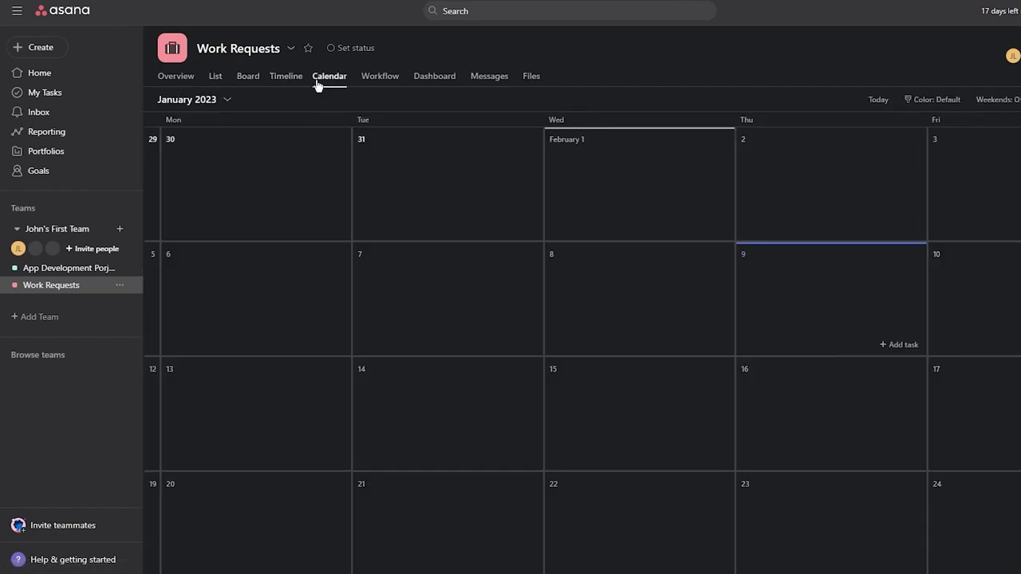
{"action": "left_click", "coordinate": [249, 77]}
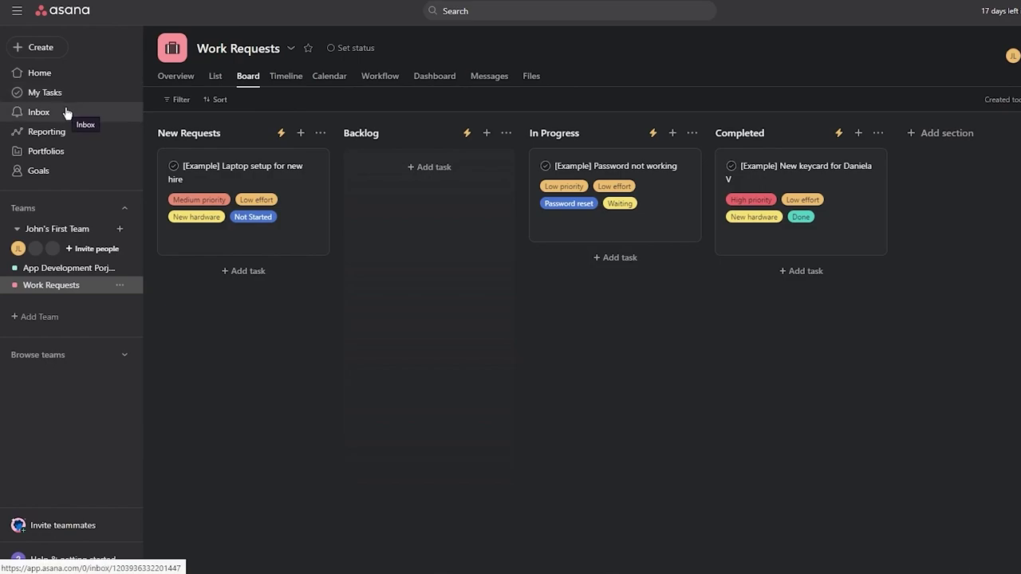
{"action": "left_click", "coordinate": [531, 80]}
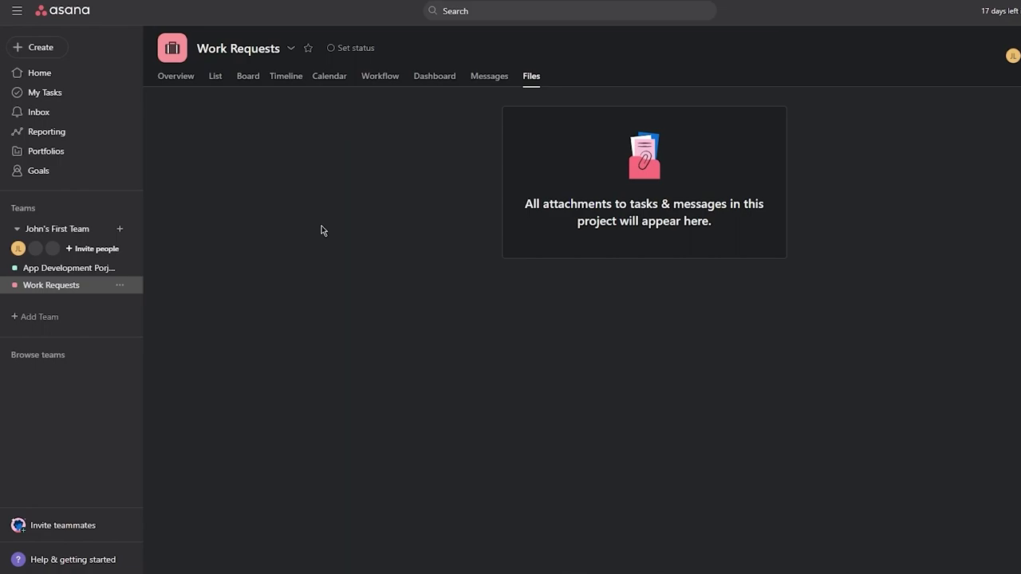
{"action": "left_click", "coordinate": [64, 267]}
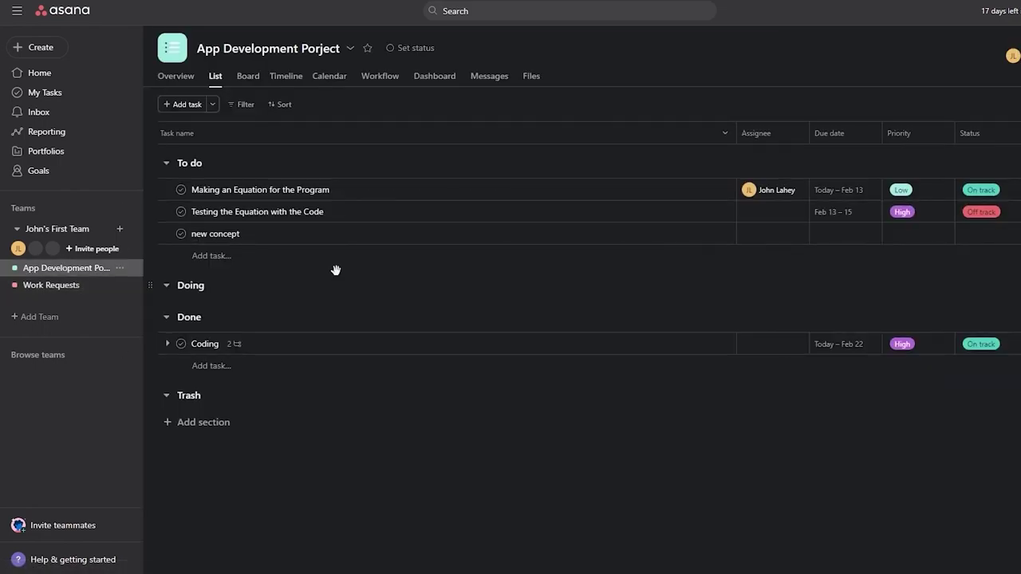